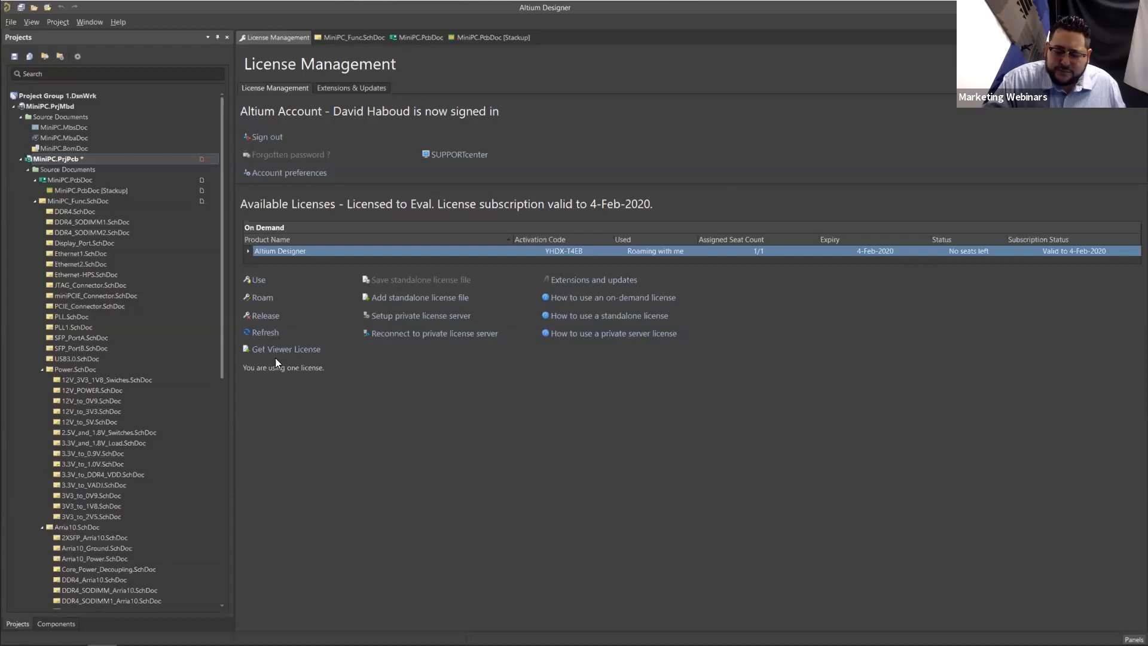
Step: Release the roaming Altium Designer license and create a viewer license for the account
left_click(292, 351)
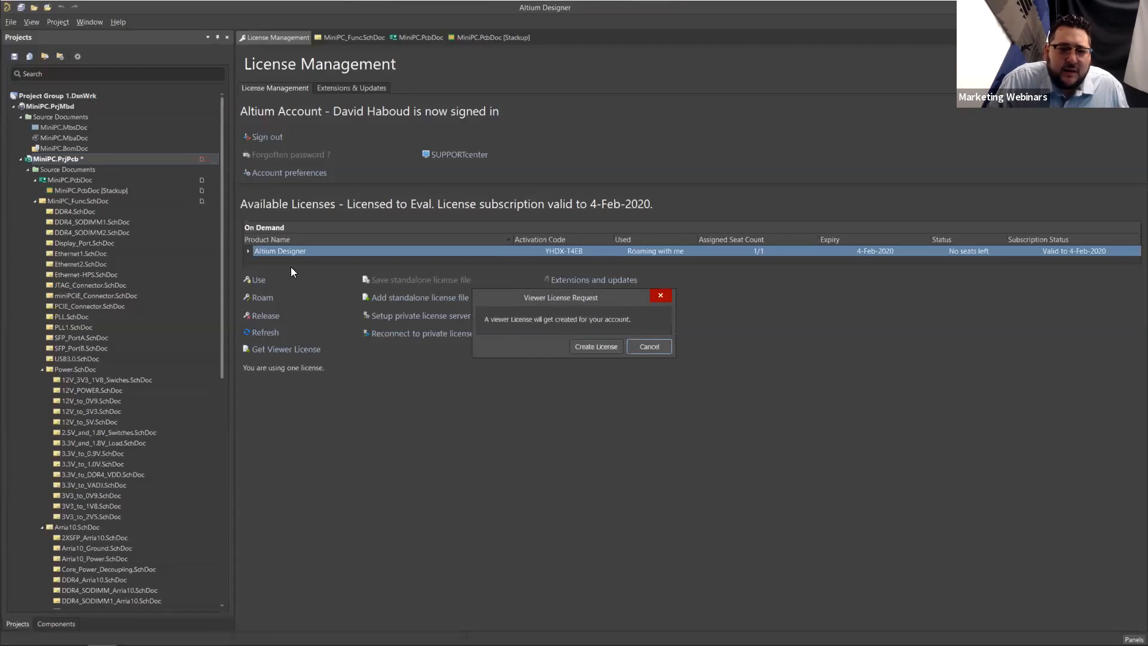
left_click(648, 347)
left_click(265, 315)
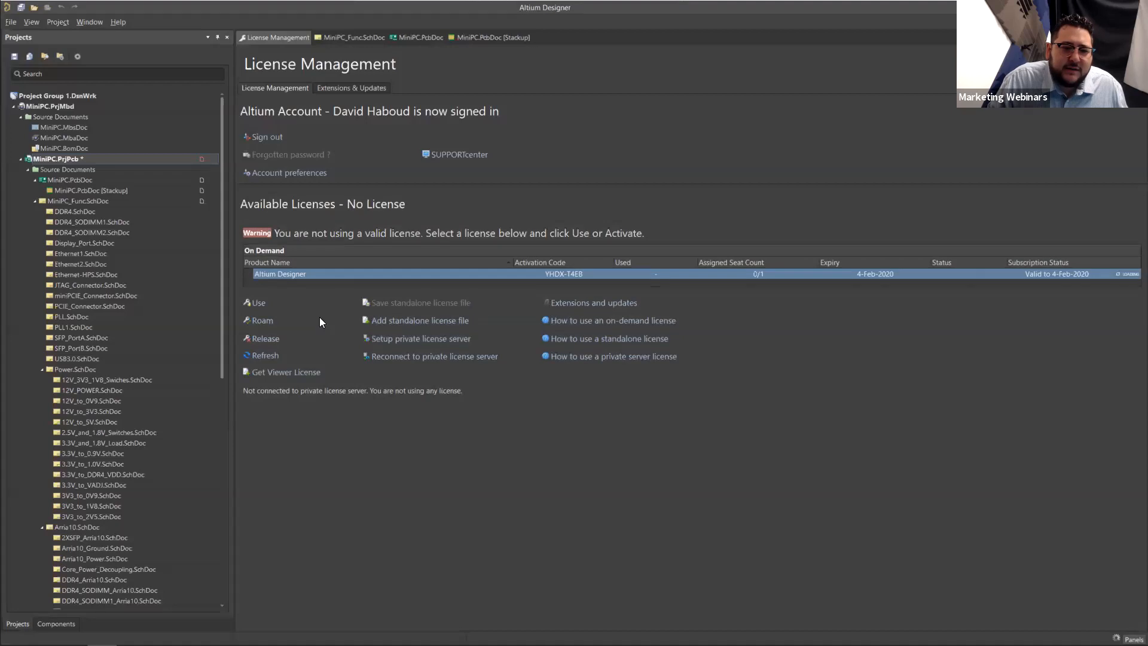
left_click(318, 372)
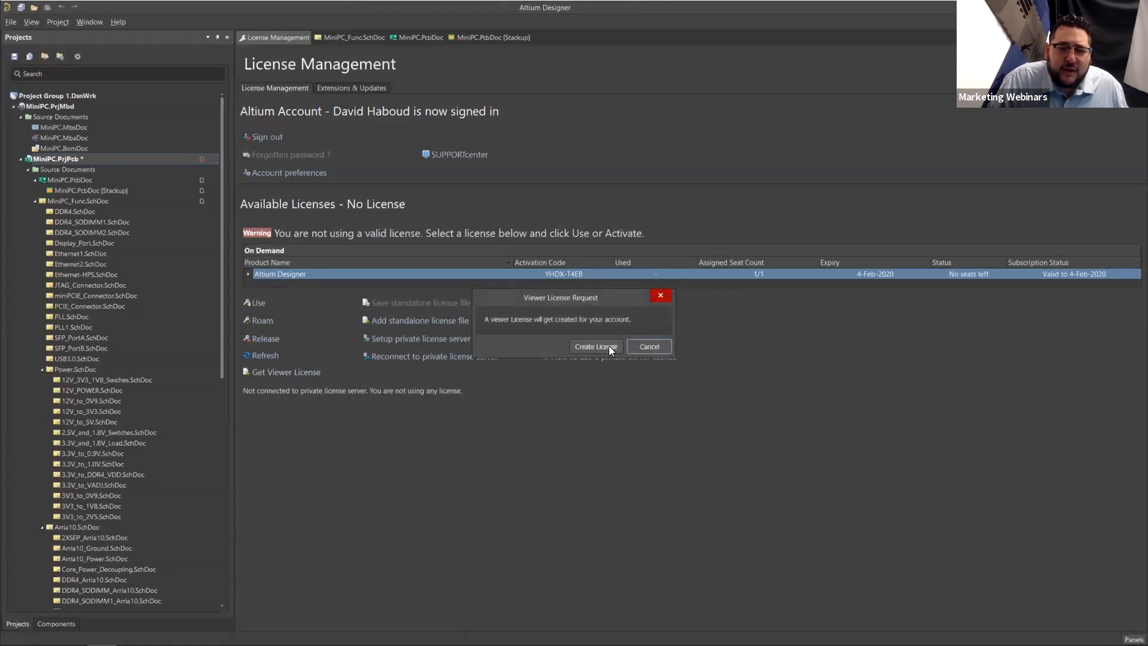
left_click(609, 346)
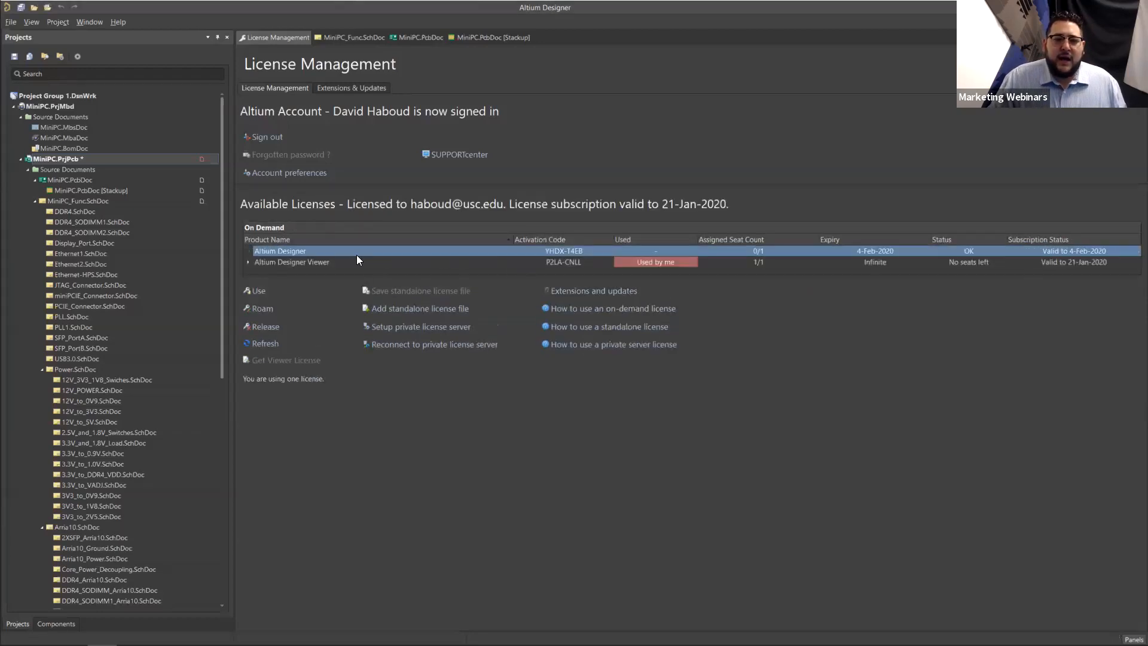
Step: Take the on-demand Altium Designer license into use alongside the viewer license
left_click(351, 263)
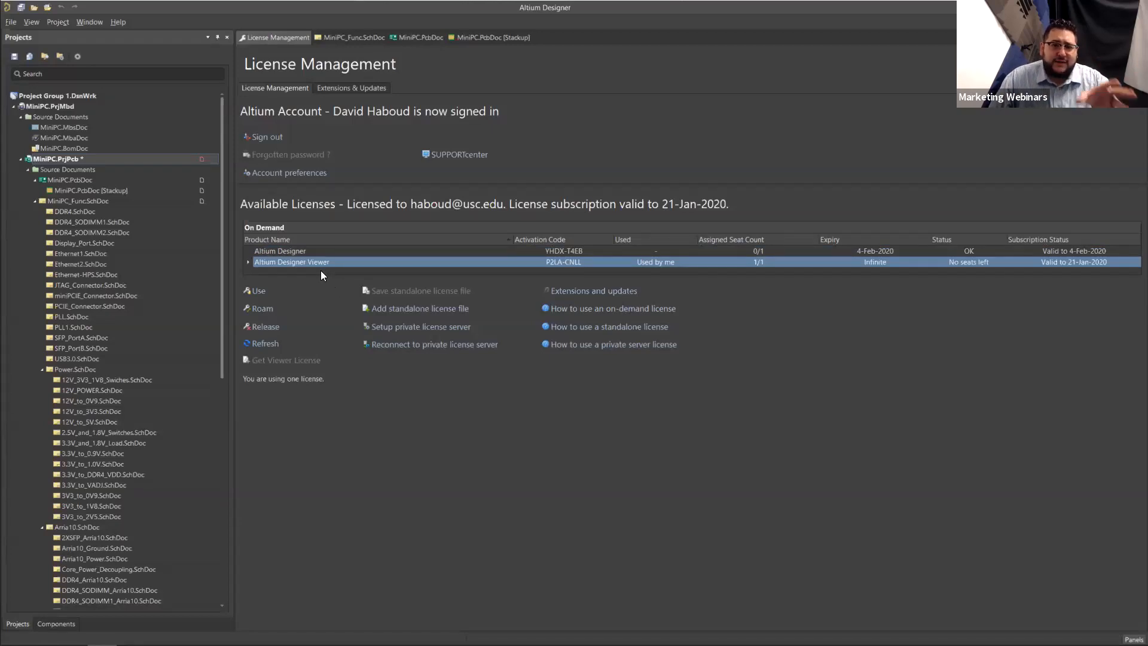
left_click(280, 251)
left_click(258, 292)
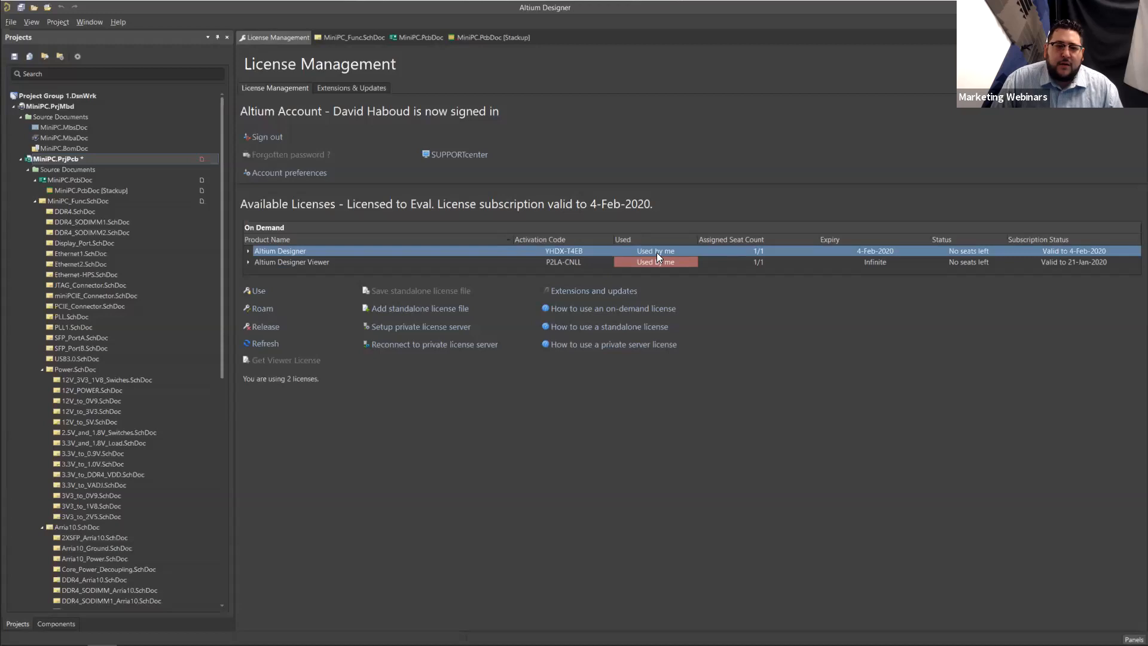
Step: Switch to the MiniPC_Func.SchDoc block diagram schematic
left_click(350, 36)
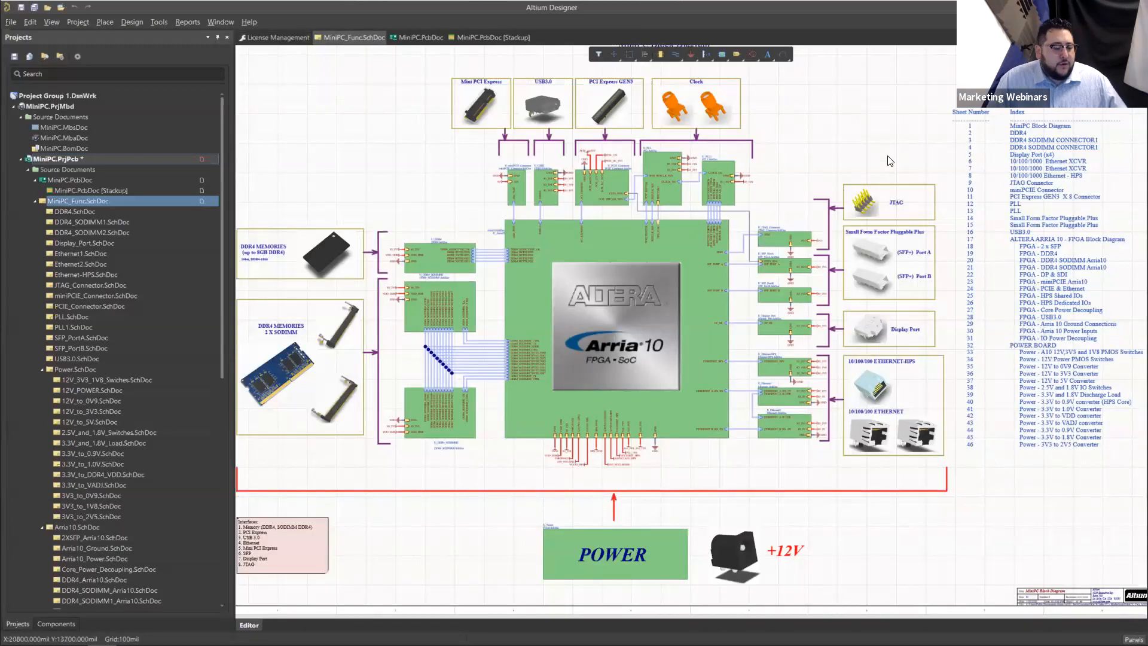
right_click(840, 139)
key("Escape")
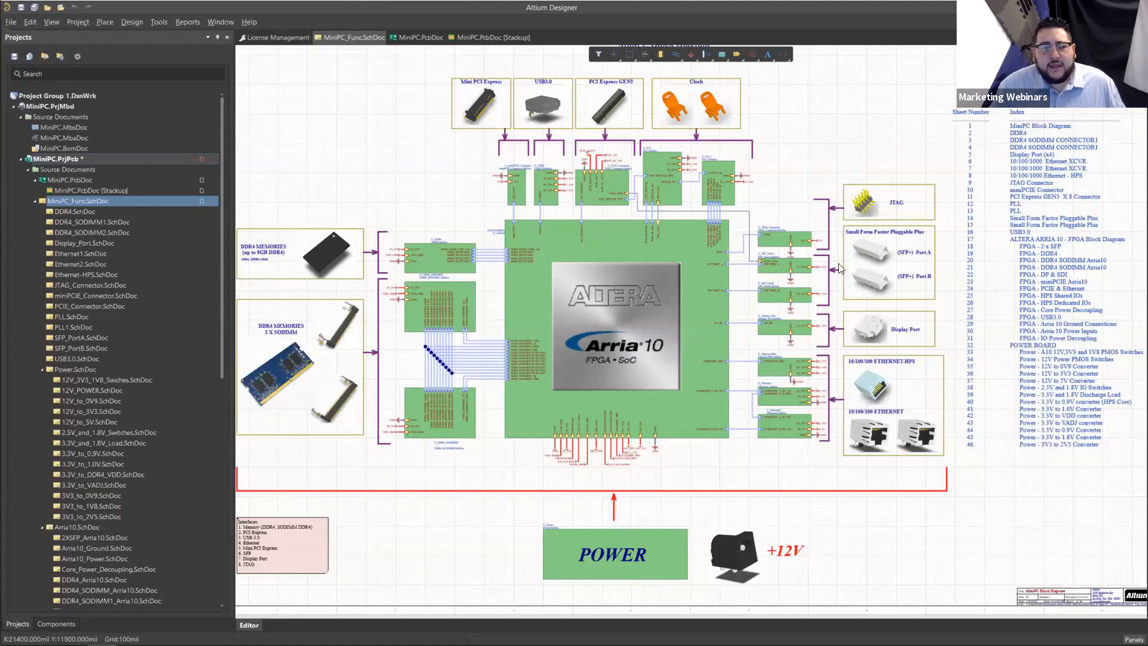
Step: Check the Smart PDF wizard's export target options for the MiniPC project, and close the wizard without exporting
left_click(11, 22)
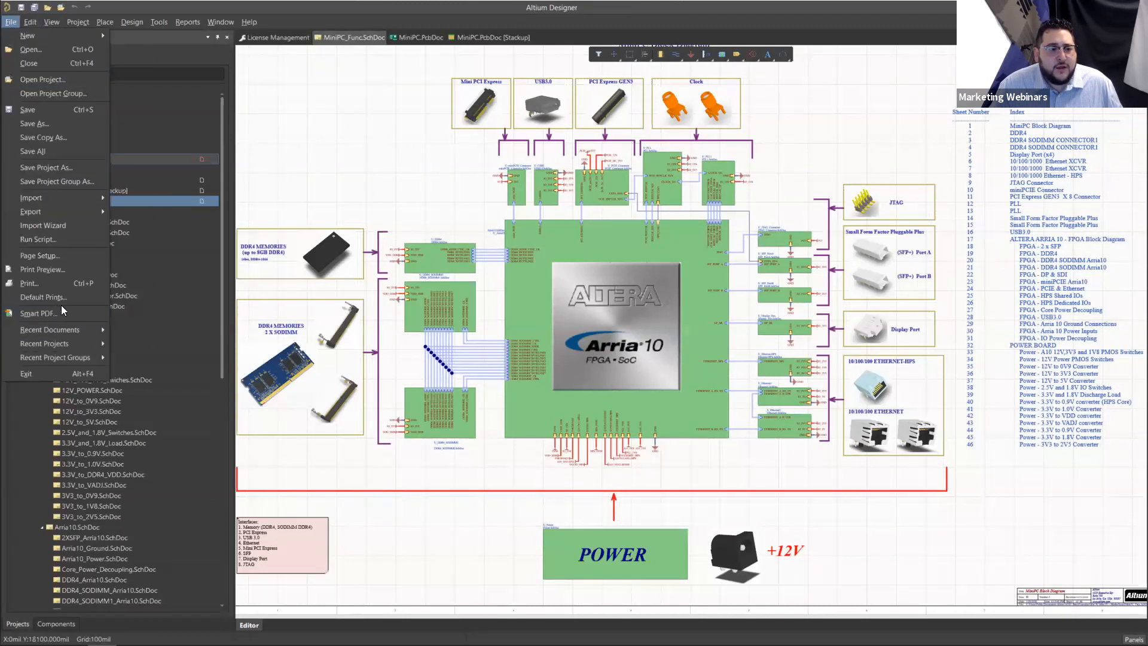
left_click(613, 341)
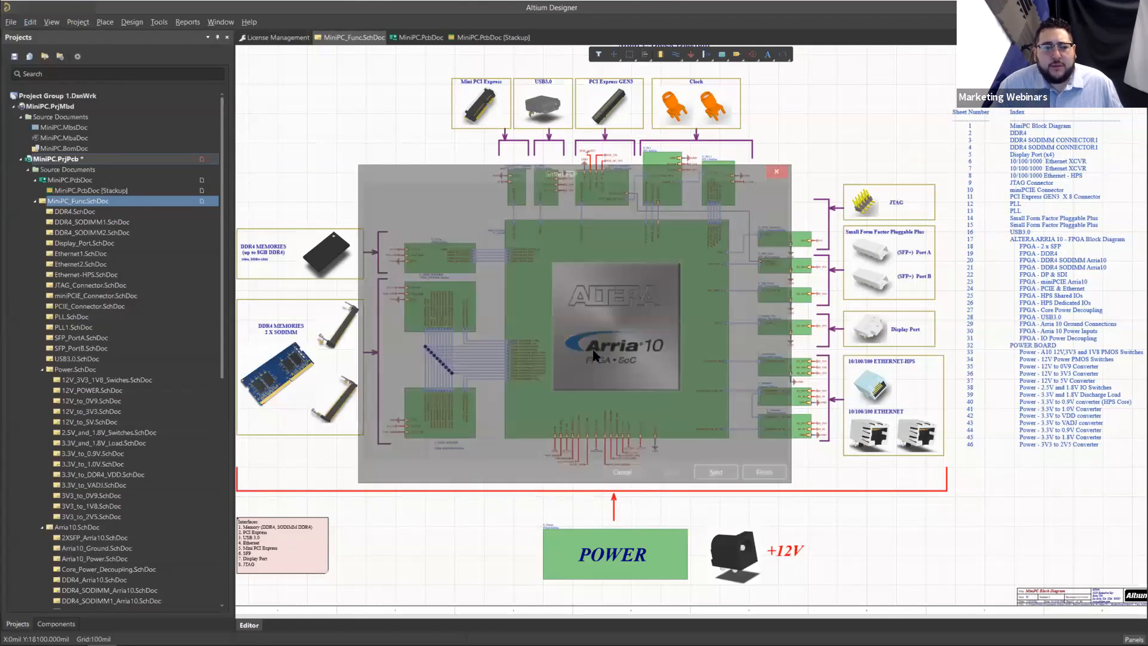
left_click(718, 475)
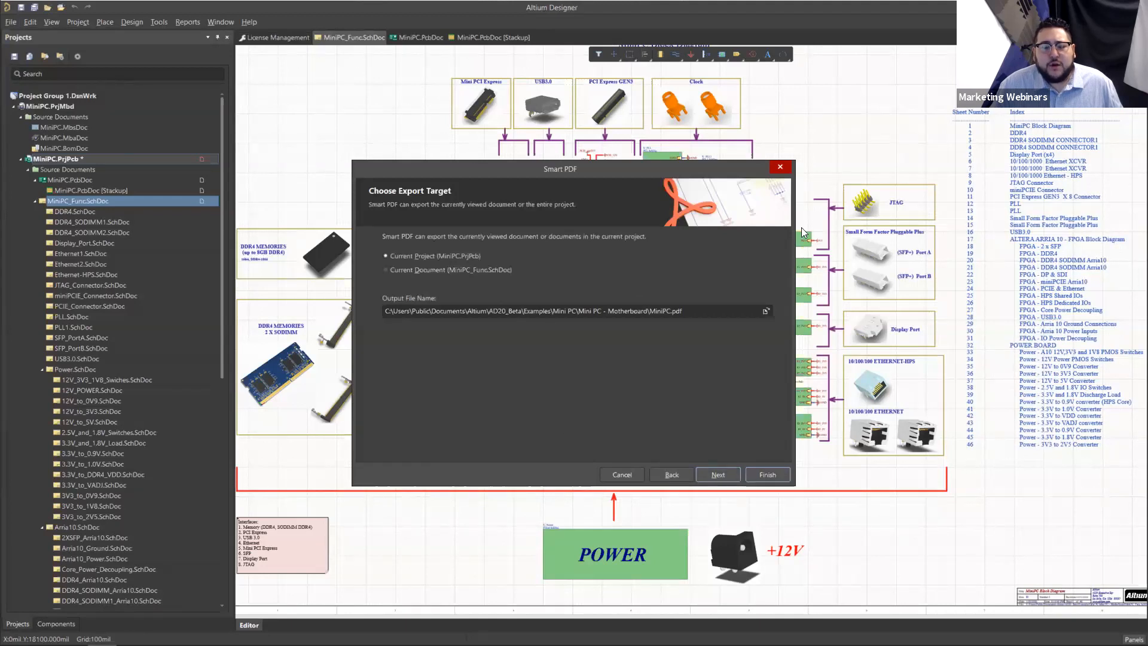
left_click(781, 167)
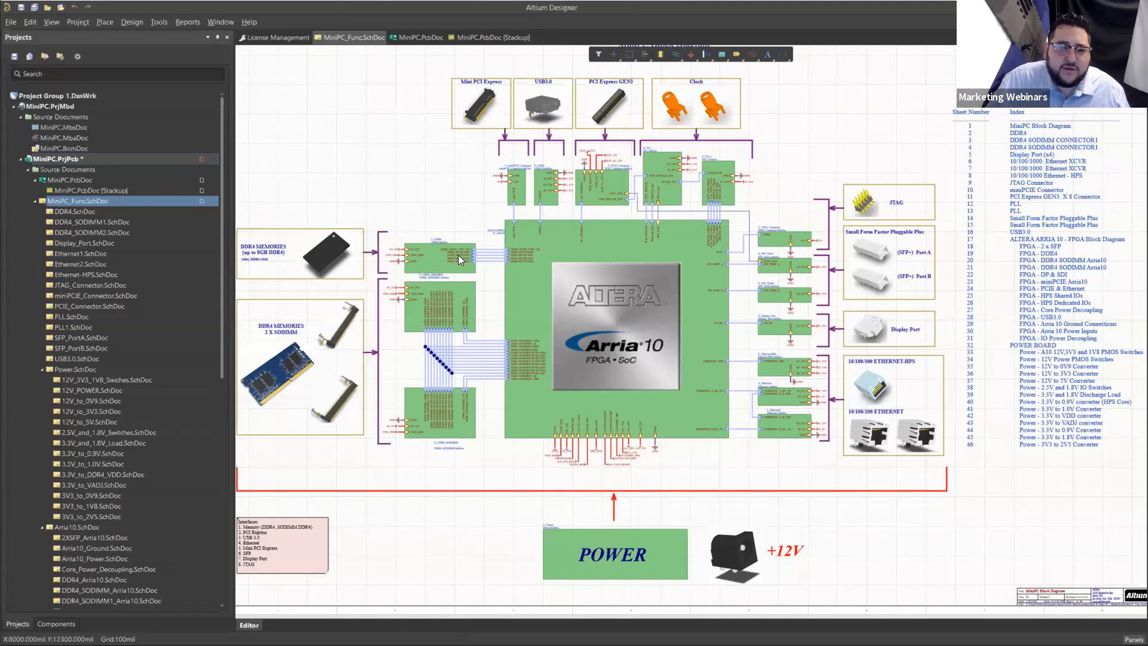
Step: Follow the IO_2V5 sheet entry of the U_DDR4 block down into the DDR4.SchDoc sheet
scroll(443, 257, "up", 5, "ctrl")
scroll(399, 260, "up", 1, "ctrl")
left_click(390, 260)
right_click_drag(362, 171, 444, 172)
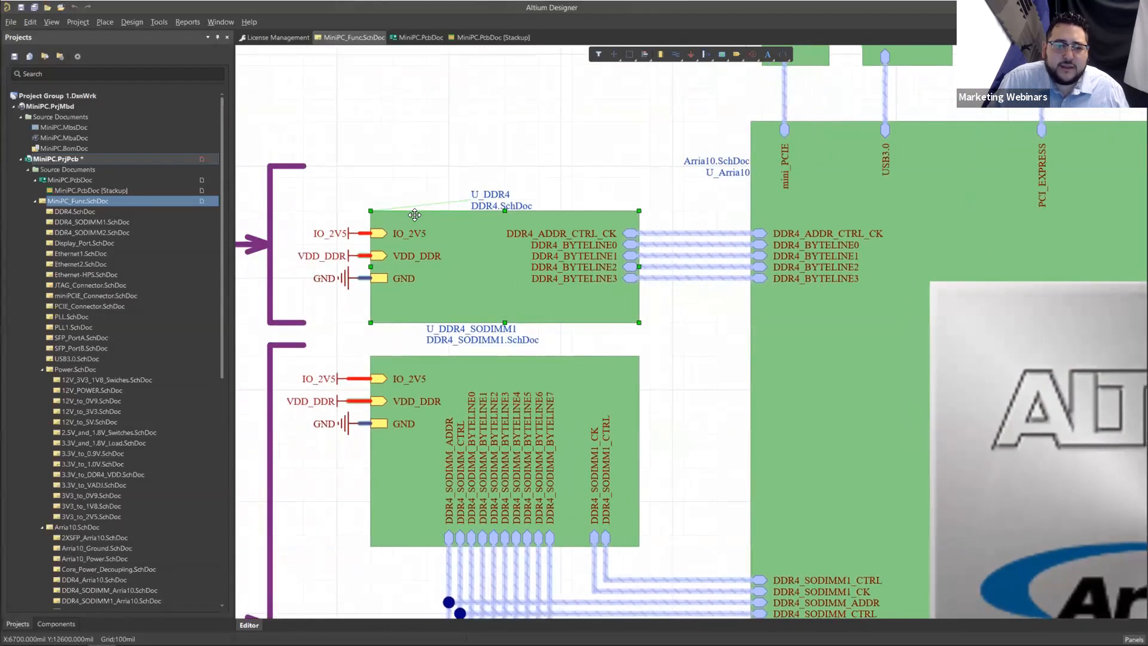
scroll(414, 214, "up", 1, "ctrl")
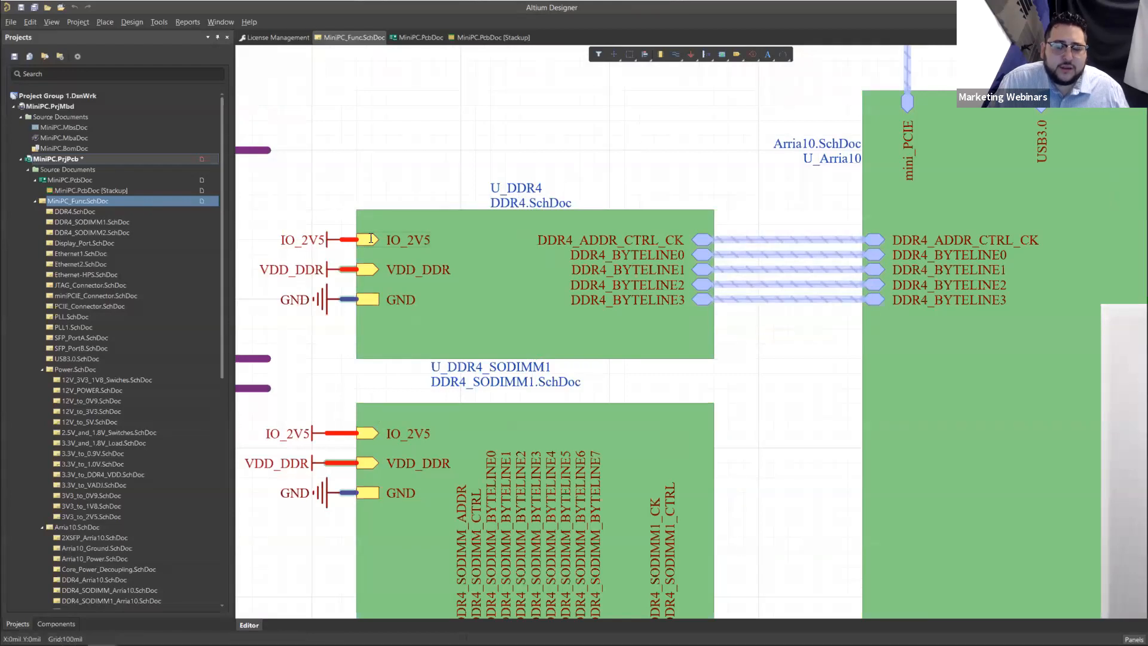
double_click(375, 241, "ctrl")
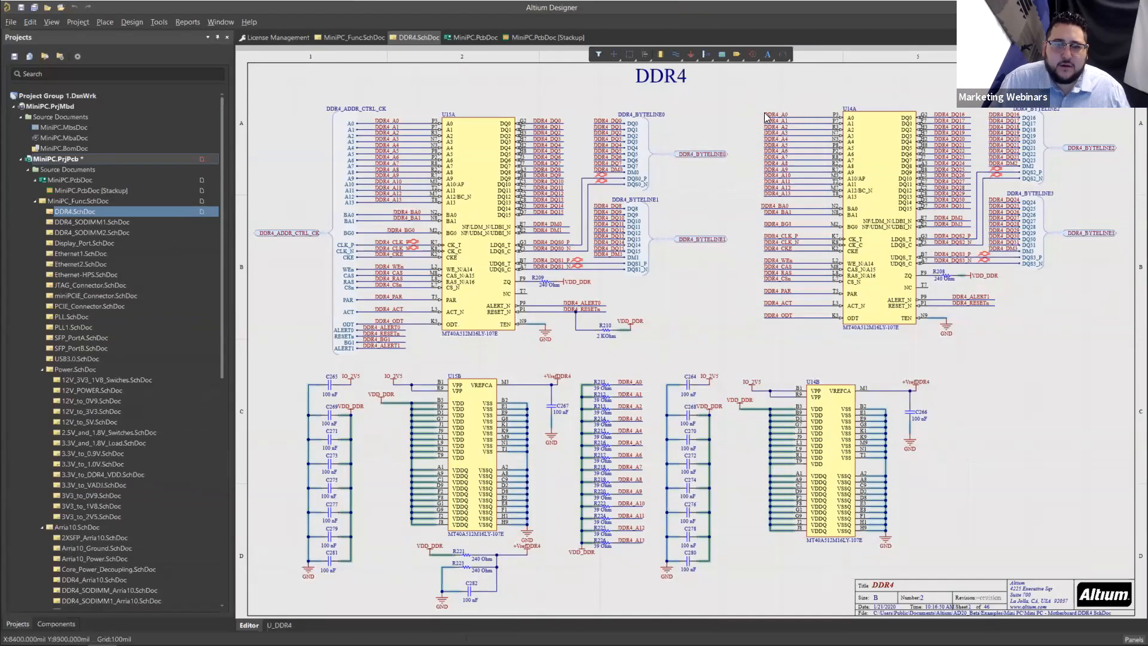
Step: Follow the DDR4_ADDR_CTRL_CK port from the DDR4 sheet up to its sheet entry in MiniPC_Func.SchDoc
left_click(464, 149)
left_click(295, 234)
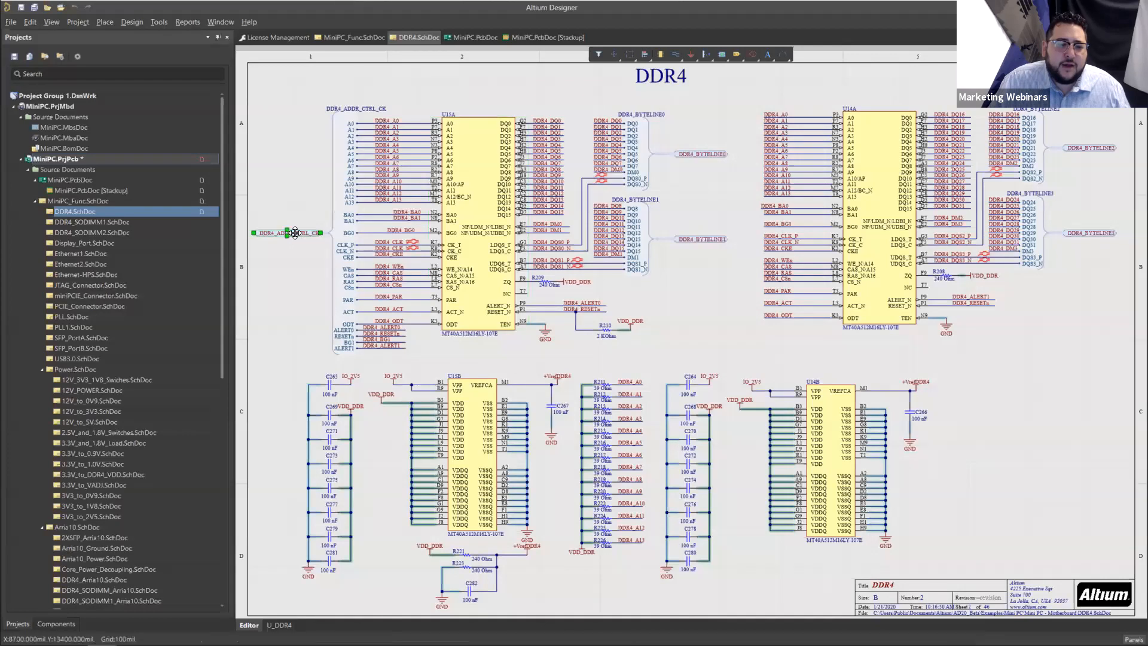
double_click(296, 234, "ctrl")
left_click(733, 271)
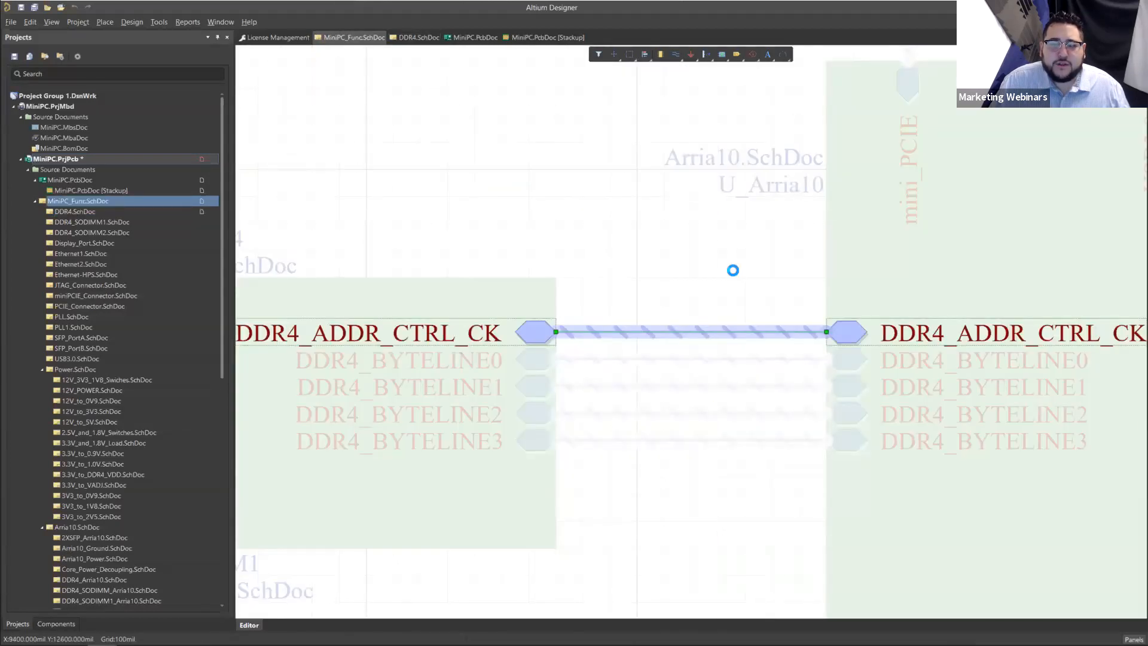
Step: Go from the parent's DDR4_ADDR_CTRL_CK entry down to the DDR4 sheet, and return through the matching port
scroll(733, 271, "down", 3, "ctrl")
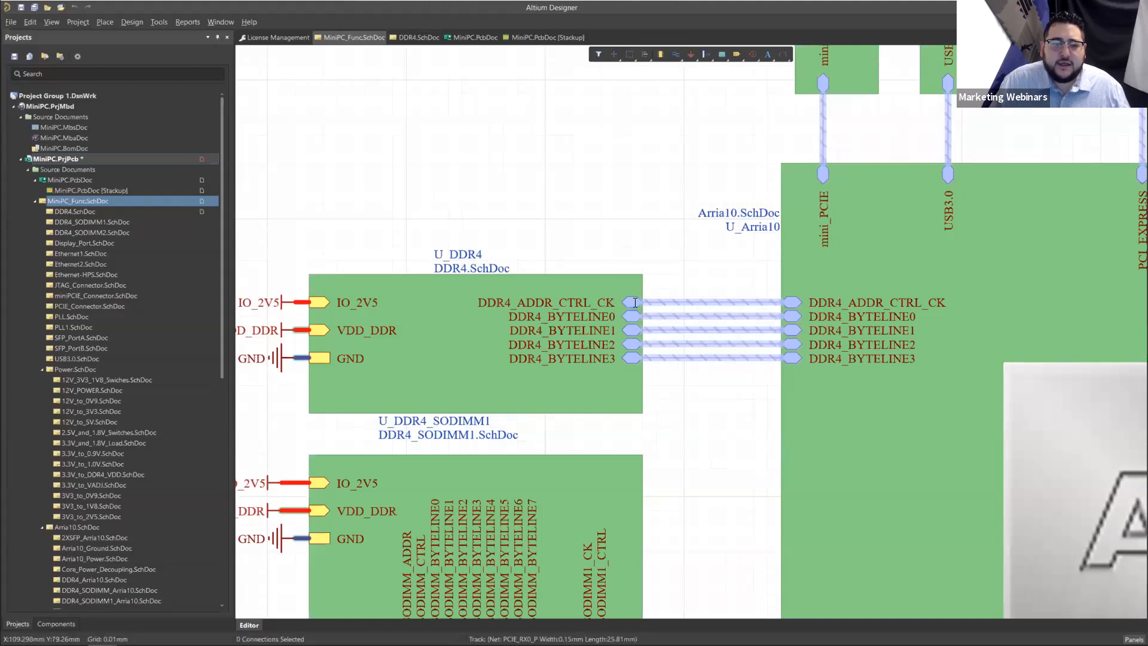
left_click(84, 212)
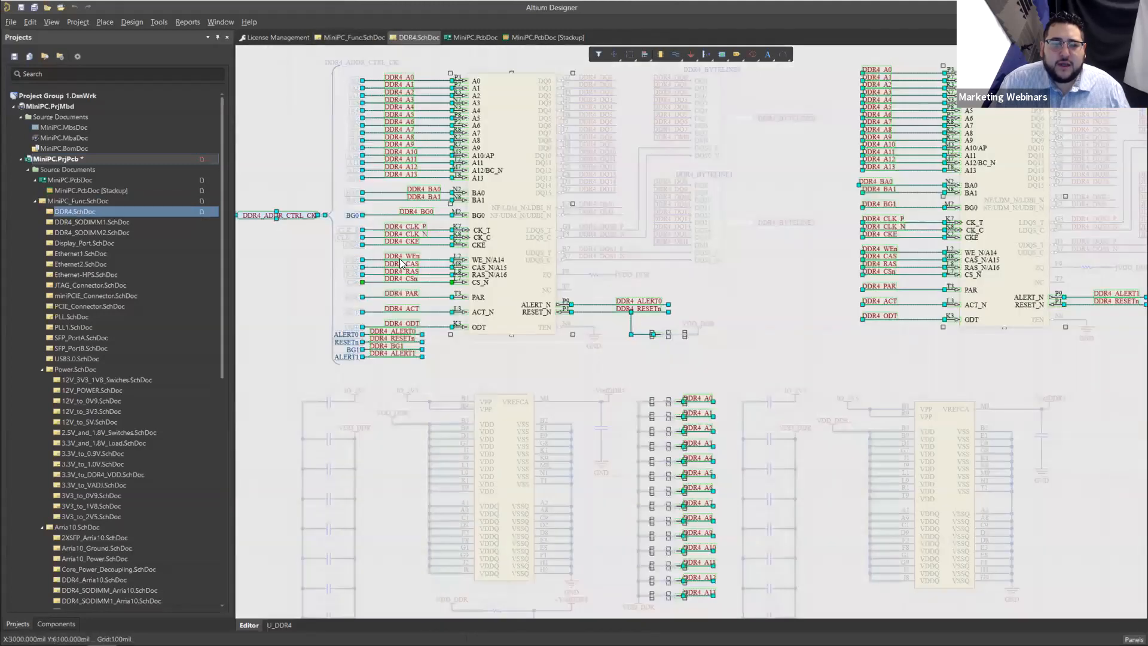
double_click(308, 215, "ctrl")
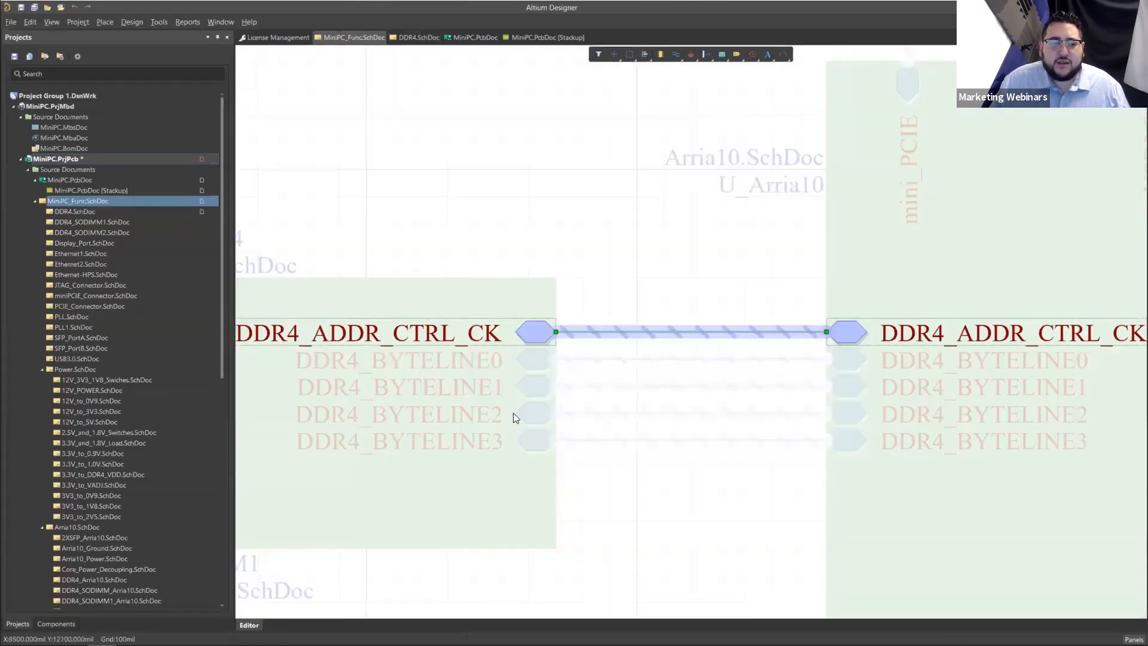
Step: Clear the net highlighting on the block diagram and open the DDR4 child sheet from the U_DDR4 sheet symbol
left_click(415, 455)
scroll(419, 419, "down", 3, "ctrl")
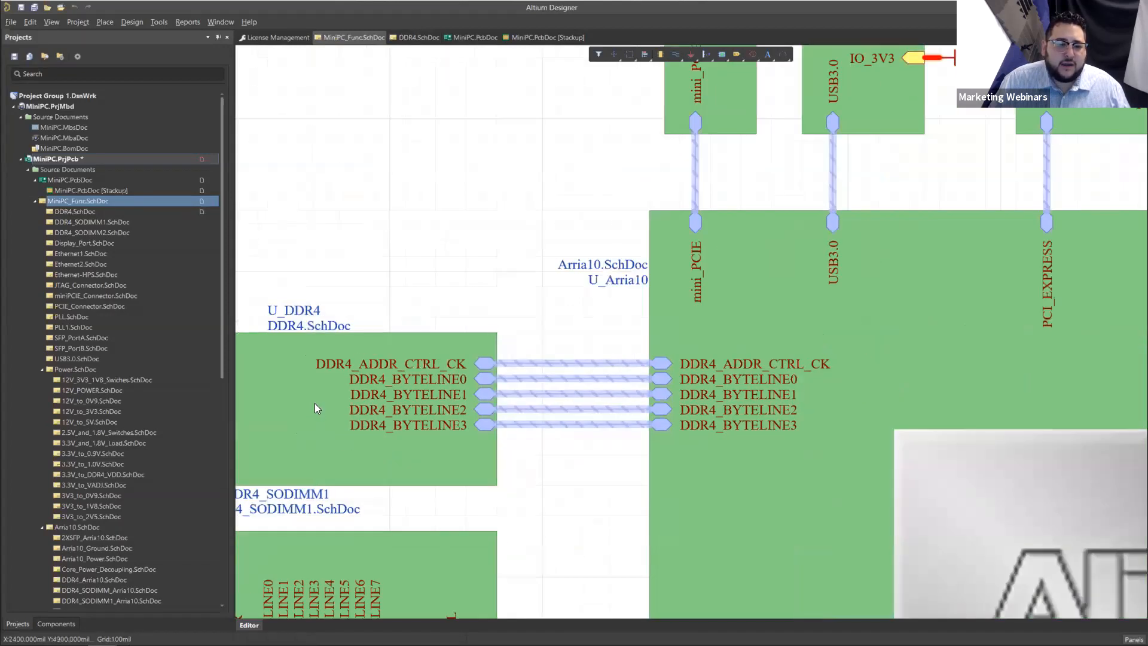
double_click(314, 404, "ctrl")
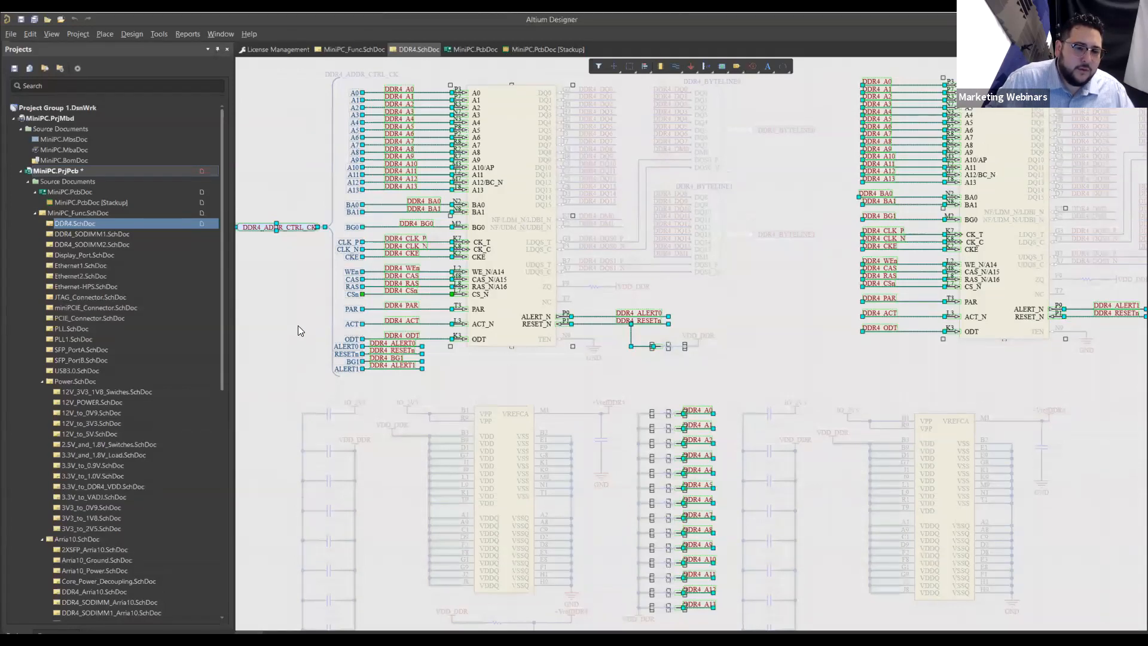
Step: Clear the highlighting on the DDR4 sheet, then close DDR4.SchDoc to return to the block diagram
scroll(511, 187, "down", 2, "ctrl")
right_click_drag(542, 100, 501, 178)
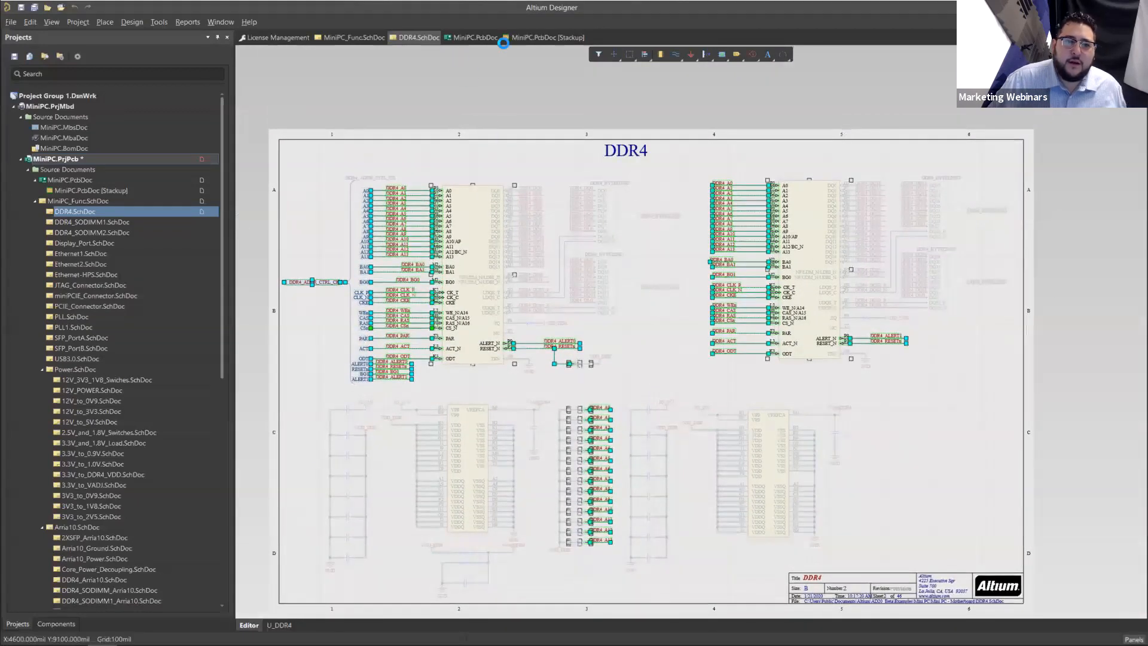
left_click(464, 38)
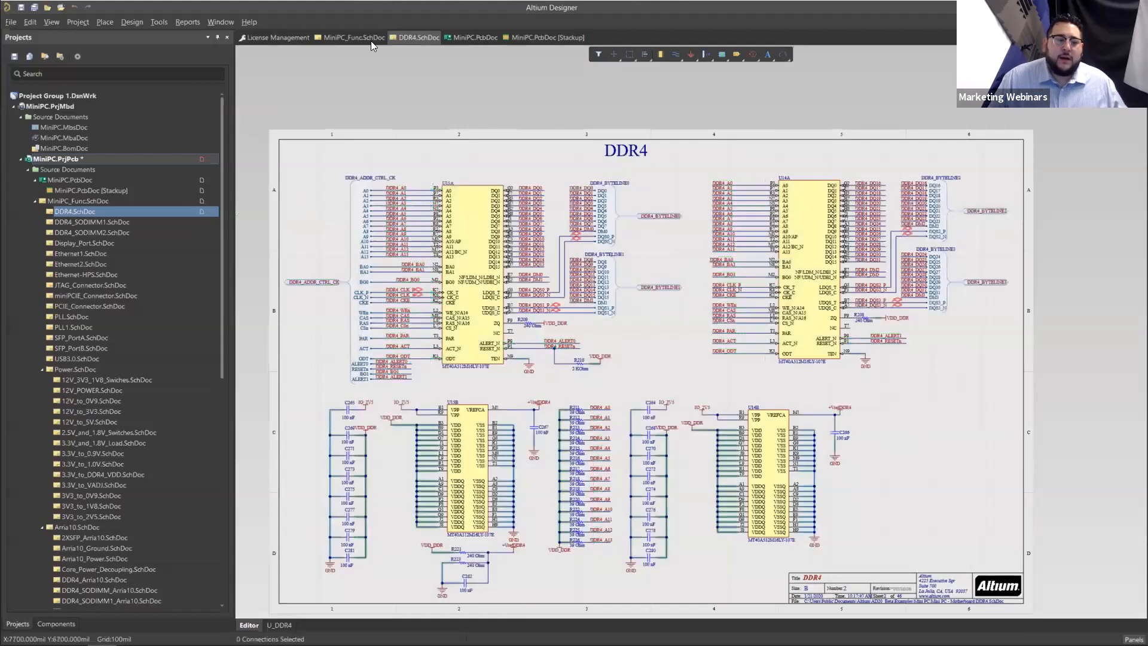
right_click(422, 40)
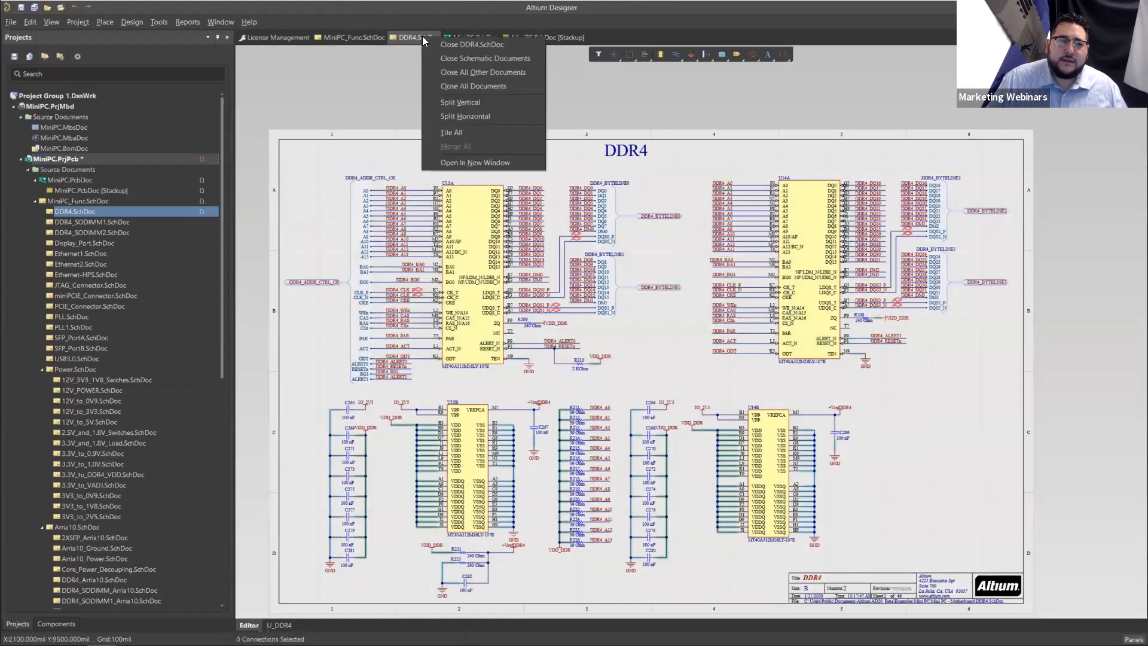
left_click(441, 43)
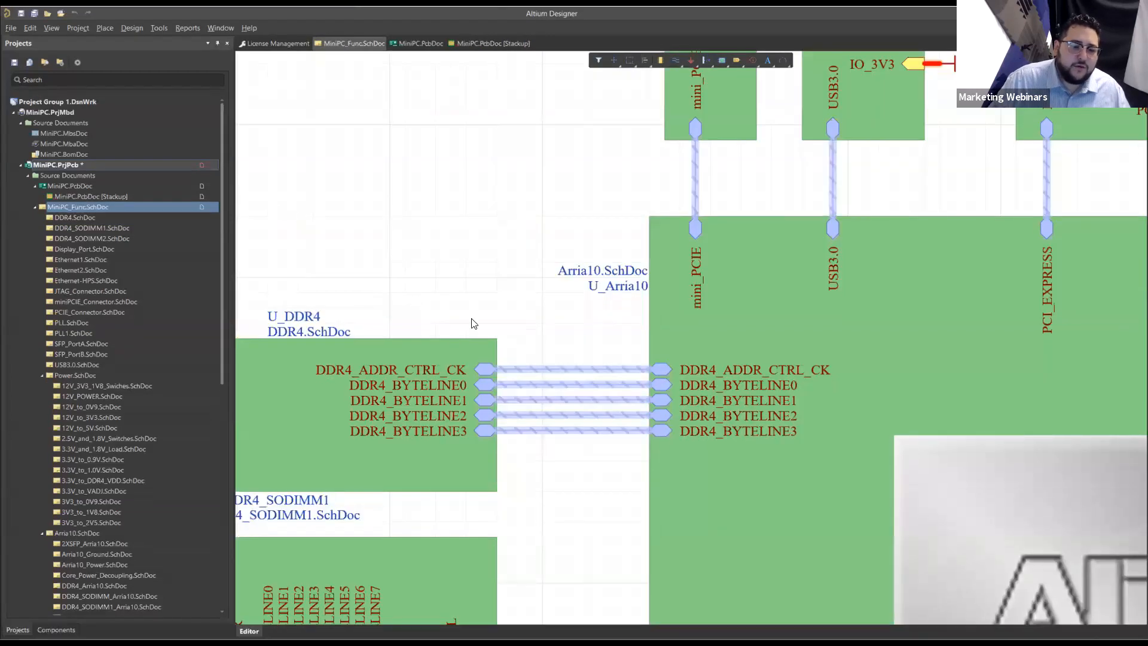
scroll(495, 424, "down", 3, "ctrl")
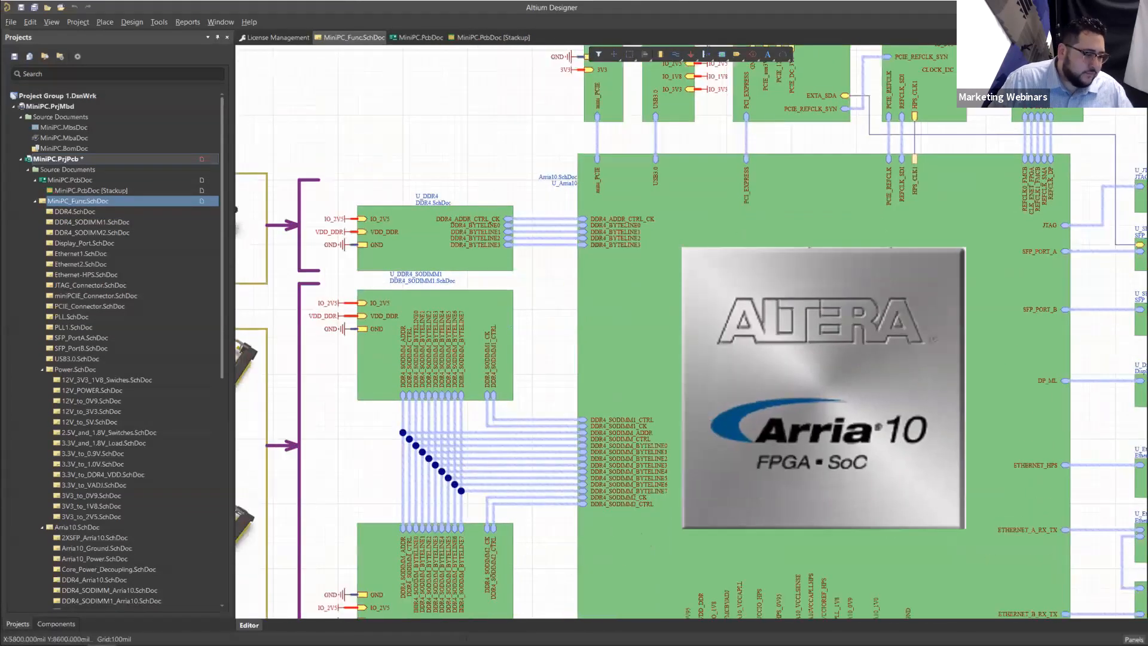
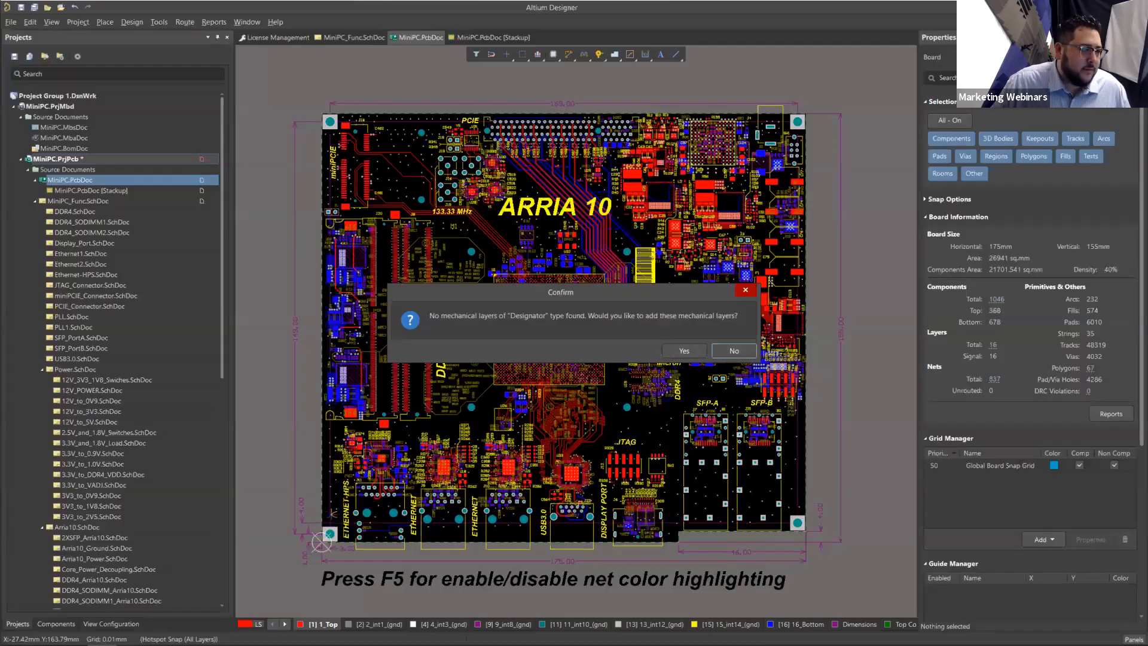
Step: Decline the first layer prompt, rerun Add Designators for Assembly Drawing, and add the missing Designator mechanical layers
left_click(725, 358)
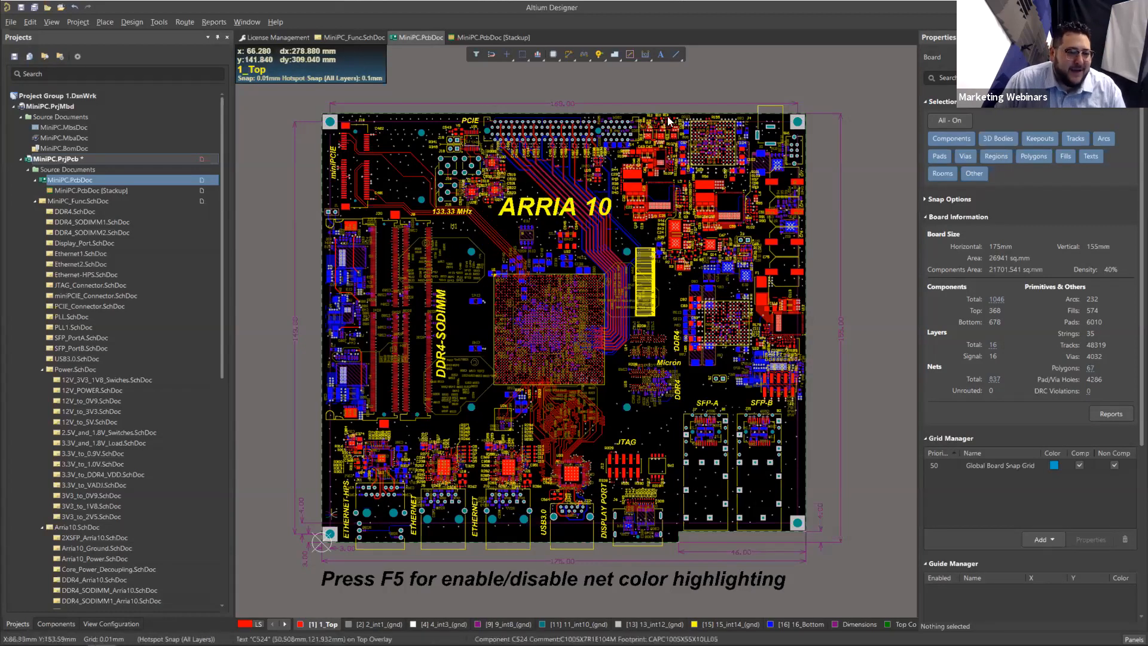
left_click(158, 23)
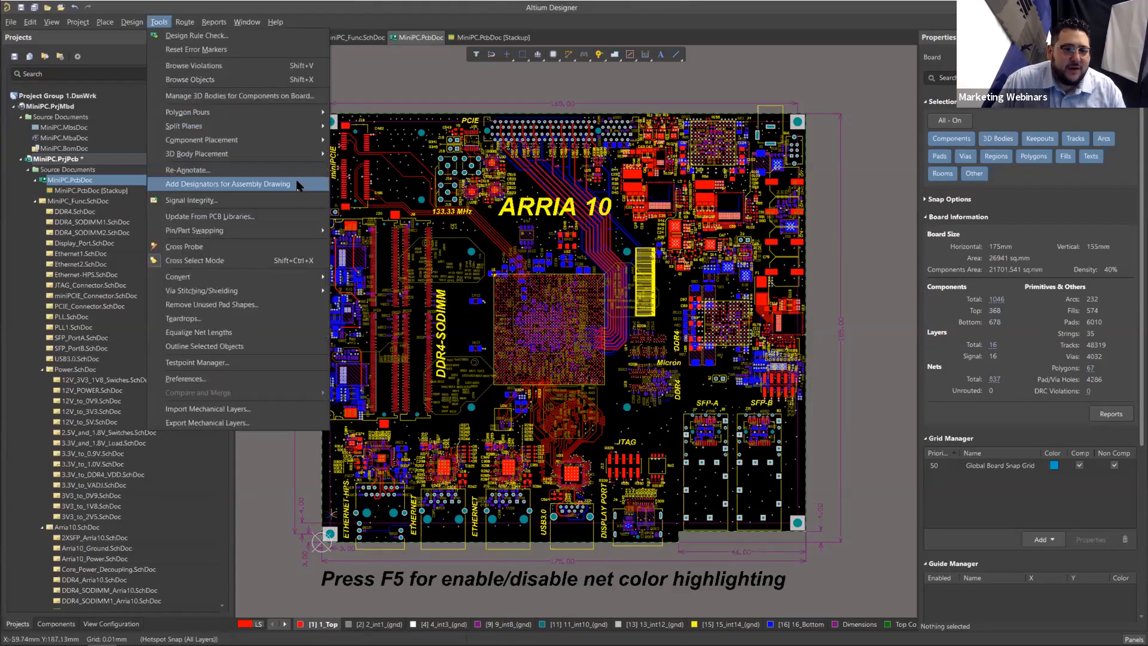
left_click(297, 184)
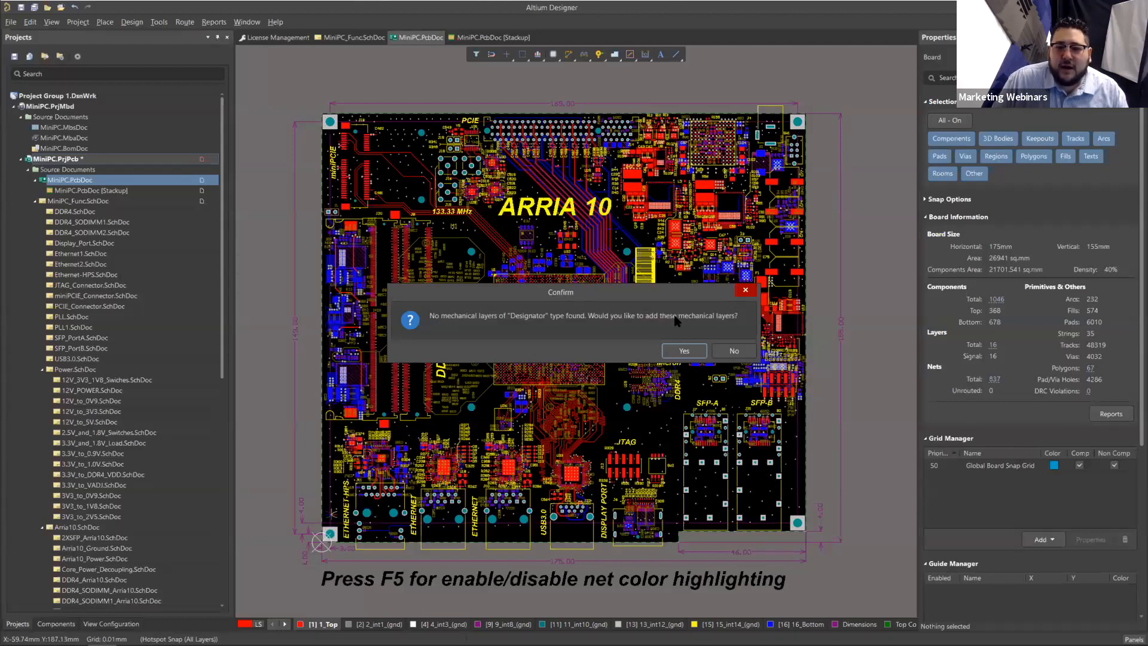
left_click(684, 350)
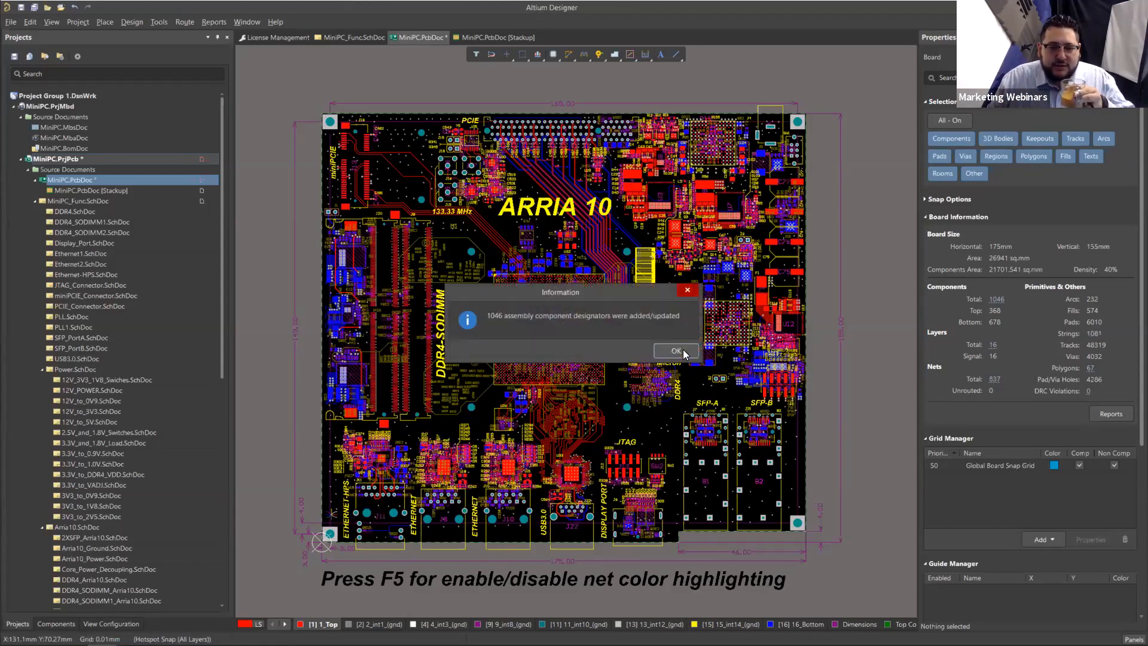
left_click(682, 352)
Step: Select every designator text on the board using Find Similar Objects on R268 with String Type set to Same
scroll(561, 376, "up", 2)
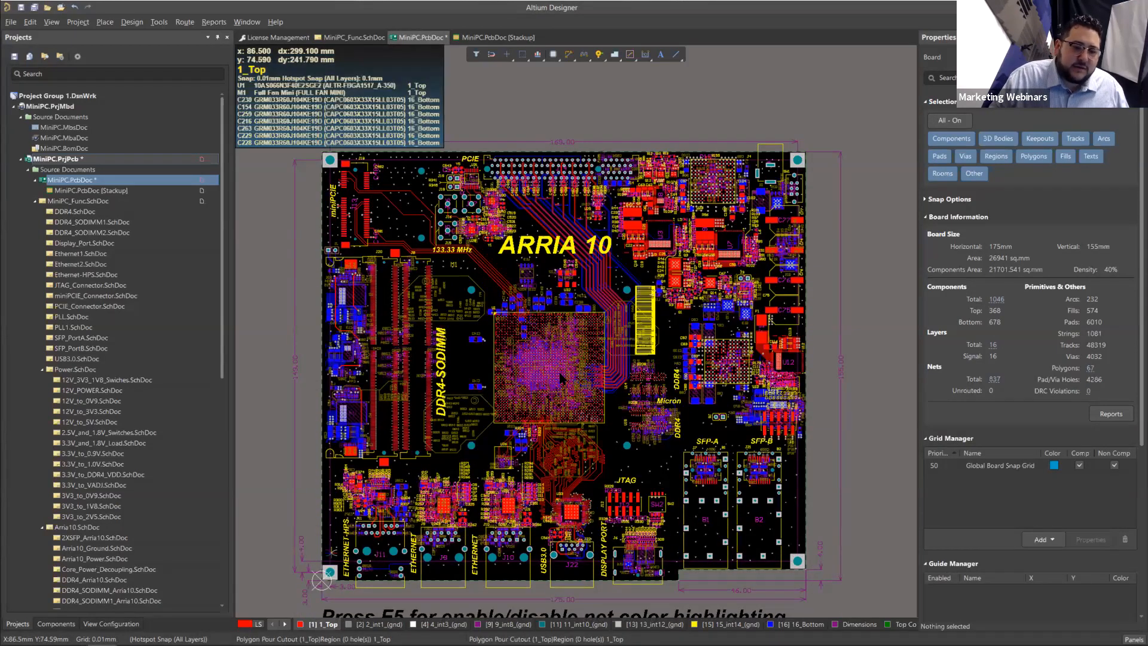
scroll(478, 453, "up", 10, "ctrl")
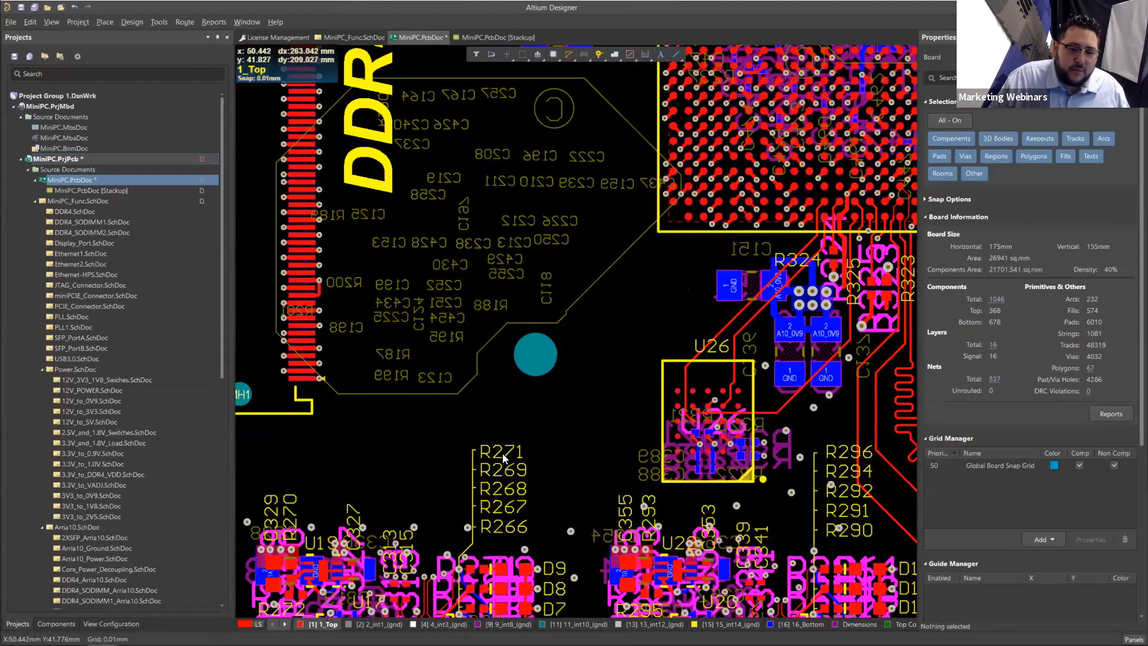
scroll(514, 454, "down", 3, "ctrl")
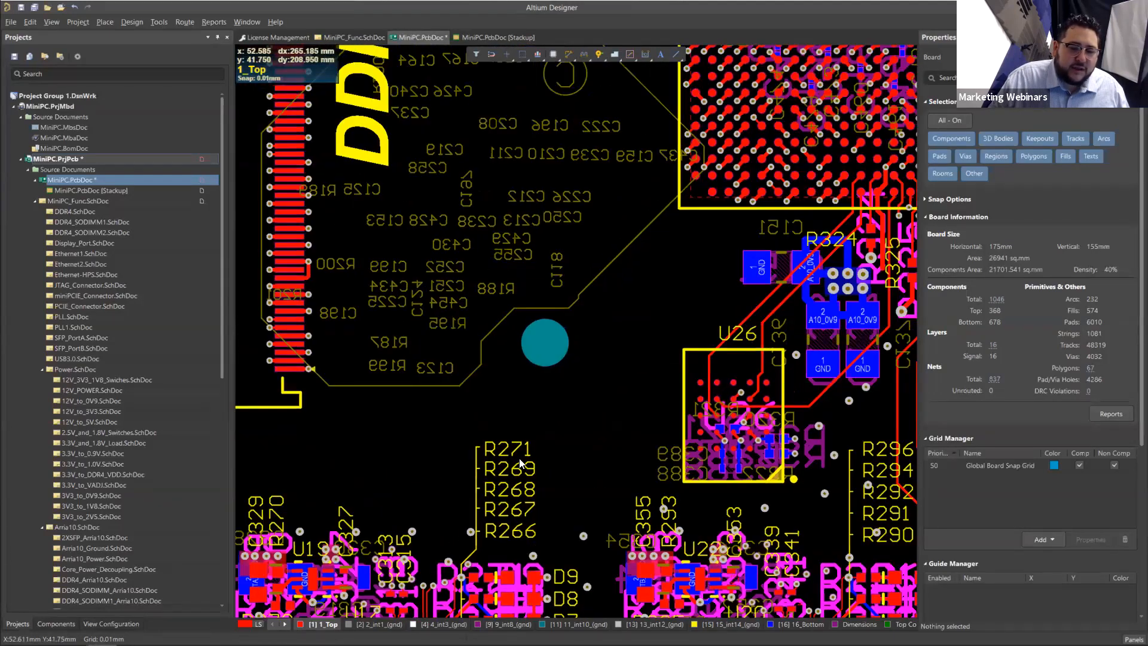
left_click(510, 450)
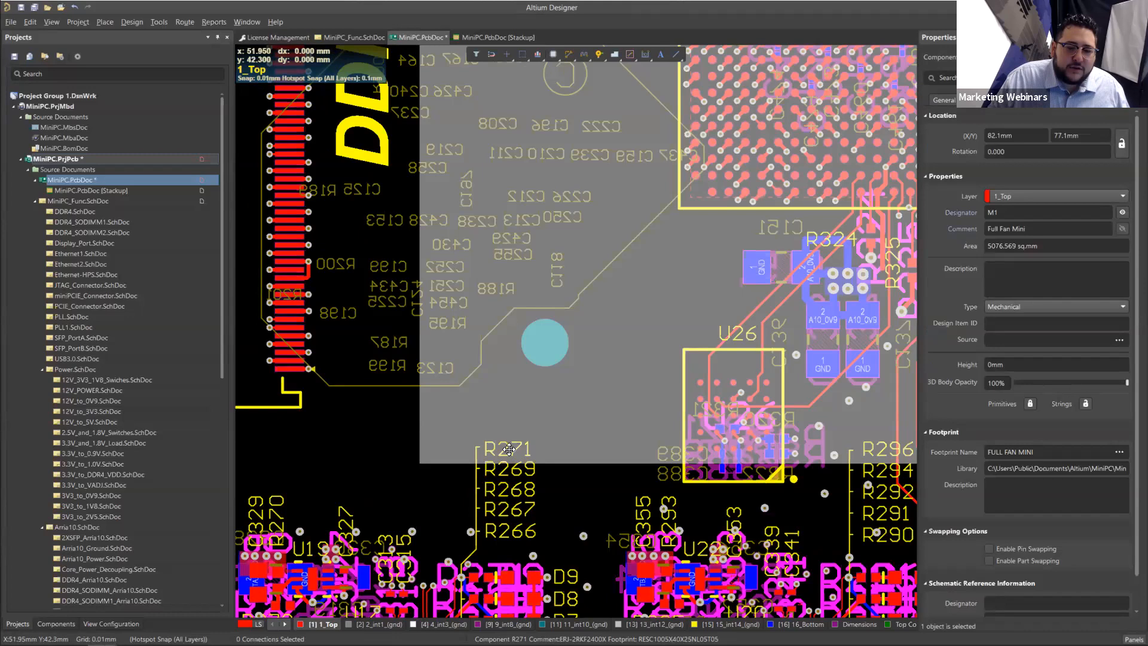
left_click(515, 489)
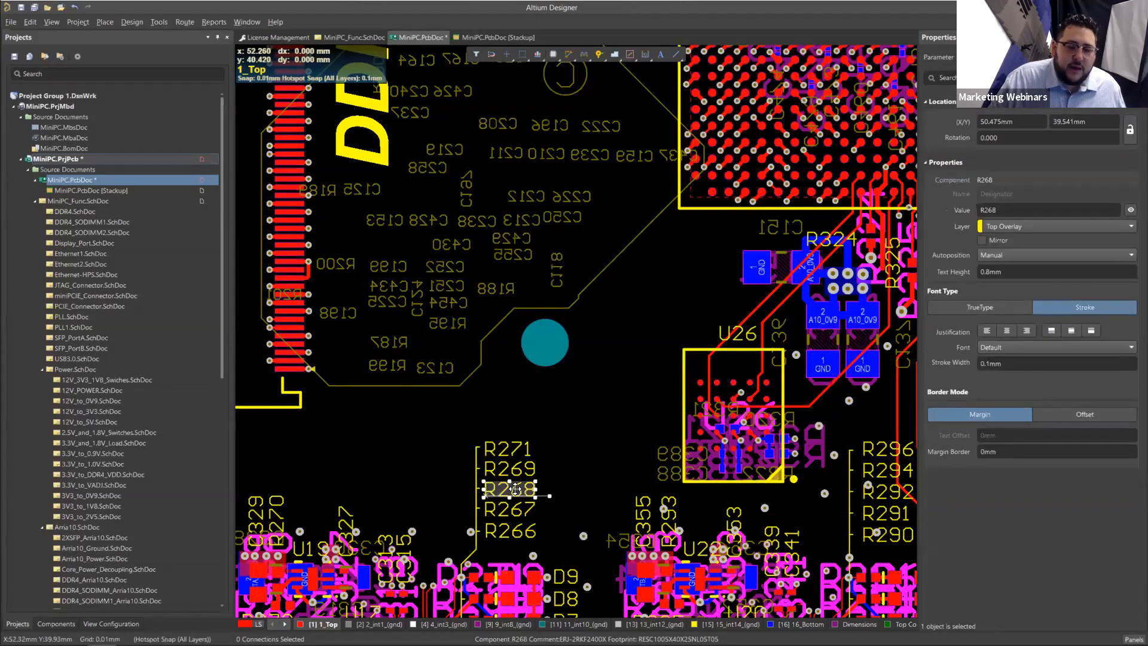
right_click(515, 489)
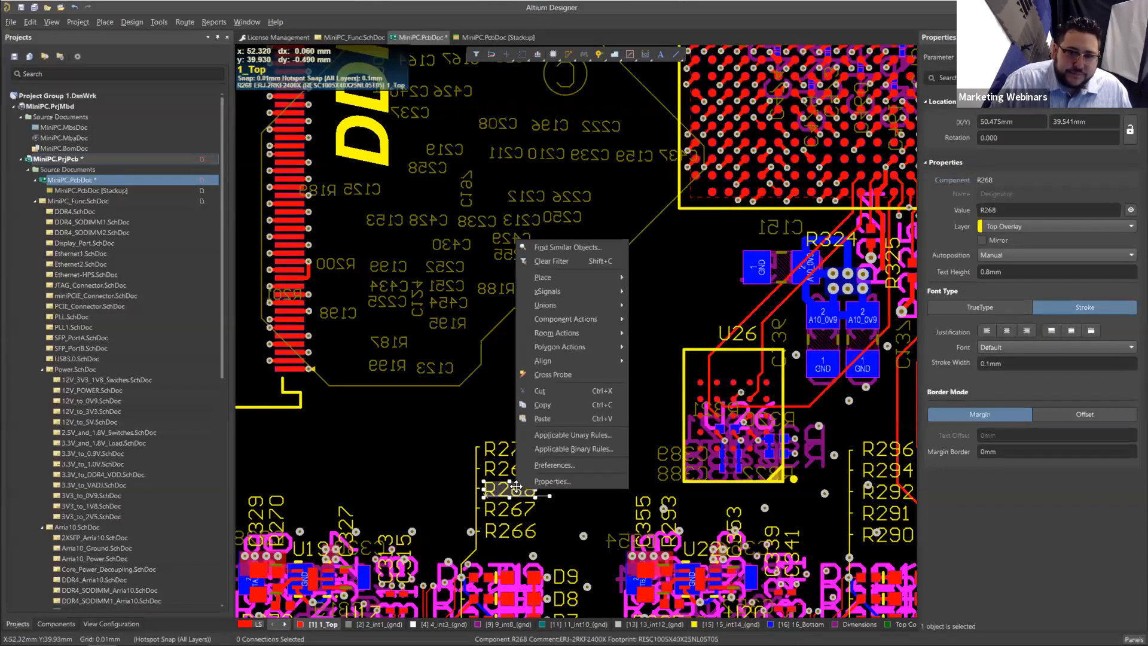
left_click(585, 248)
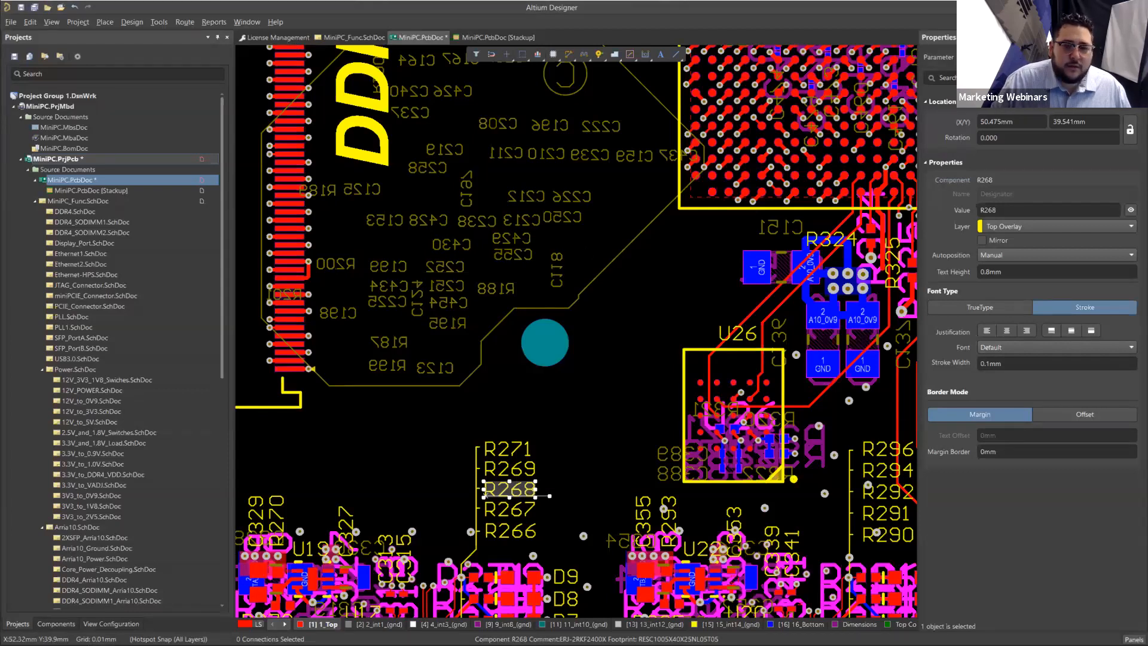
left_click(658, 183)
left_click(661, 184)
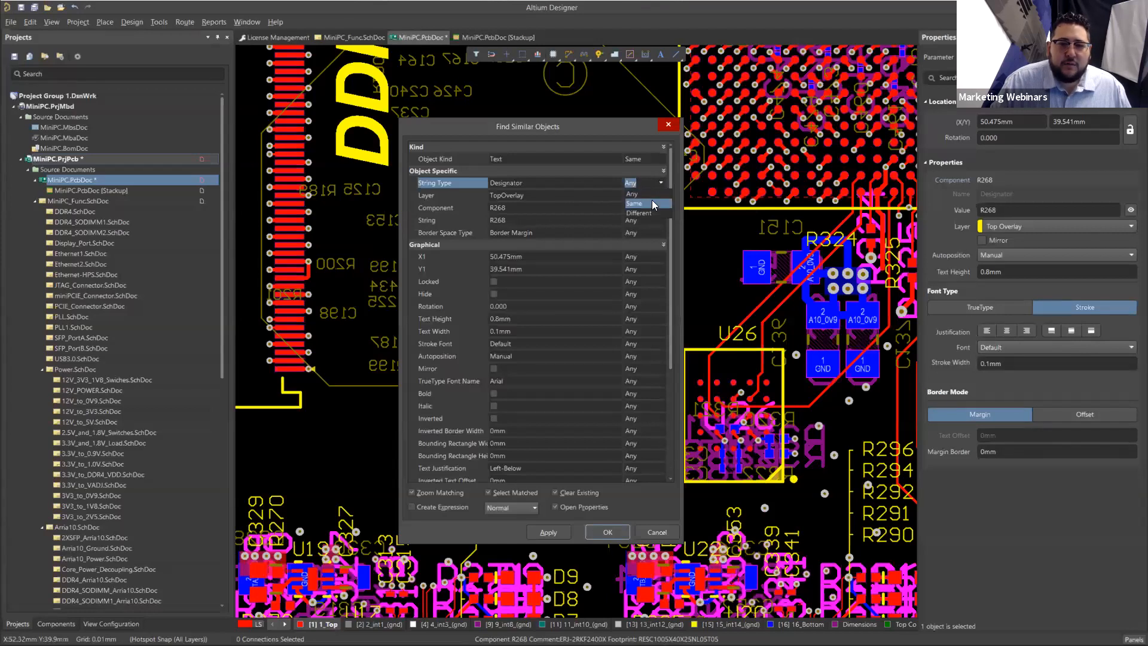
left_click(651, 203)
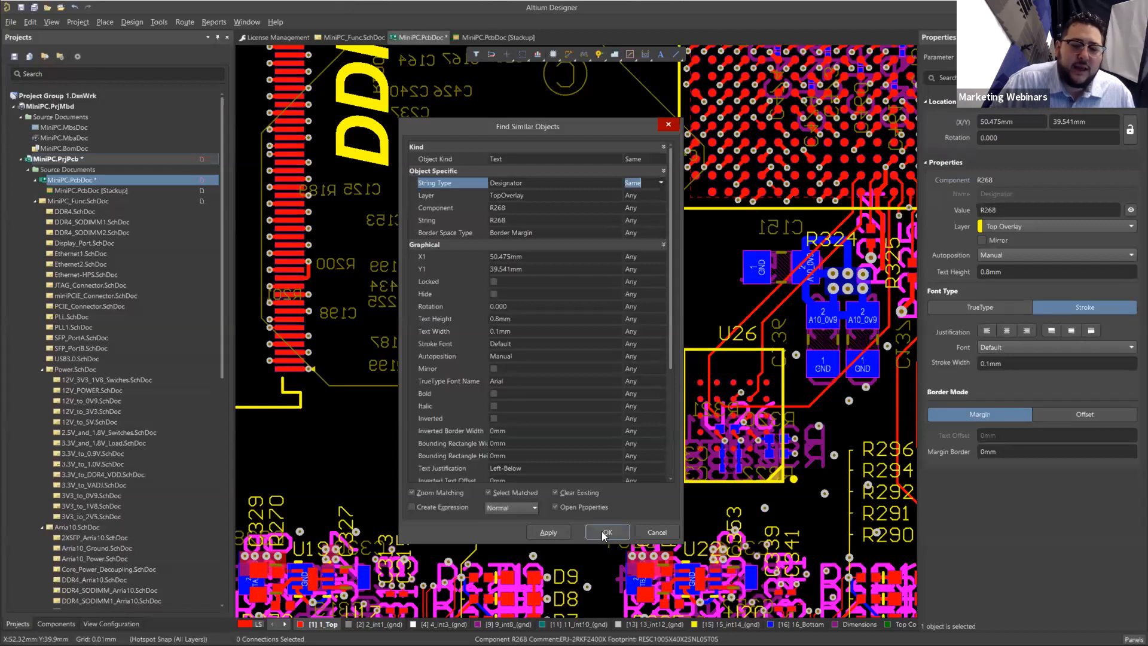
left_click(549, 532)
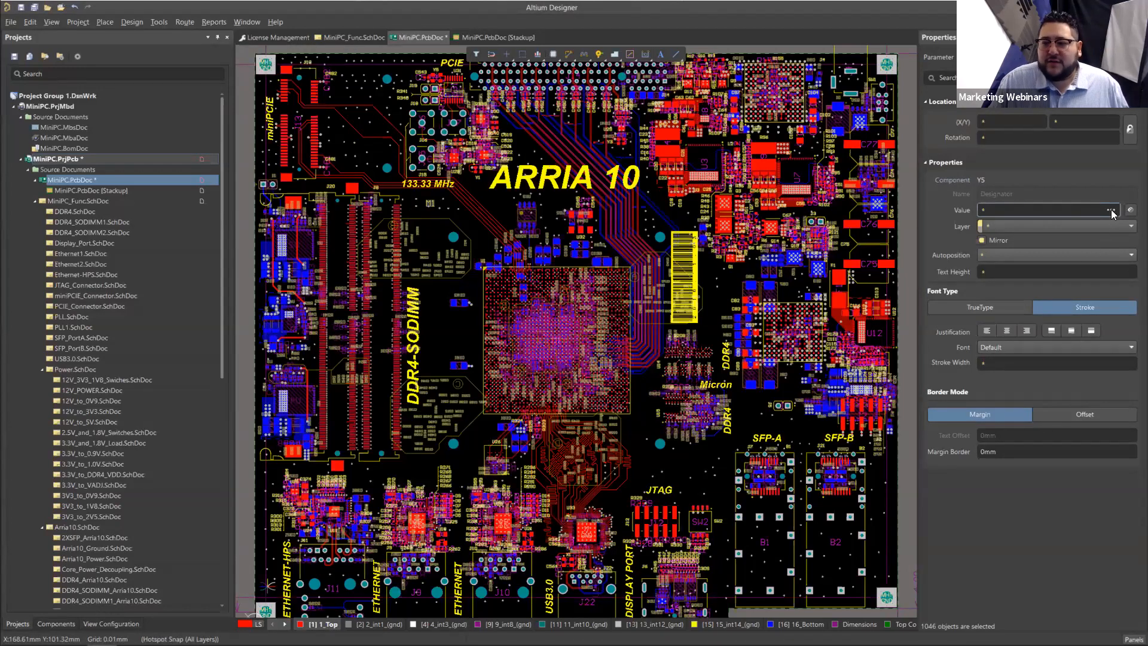
Step: Open the selected designators' text height for editing and examine the labels around R271 and D9
double_click(983, 270)
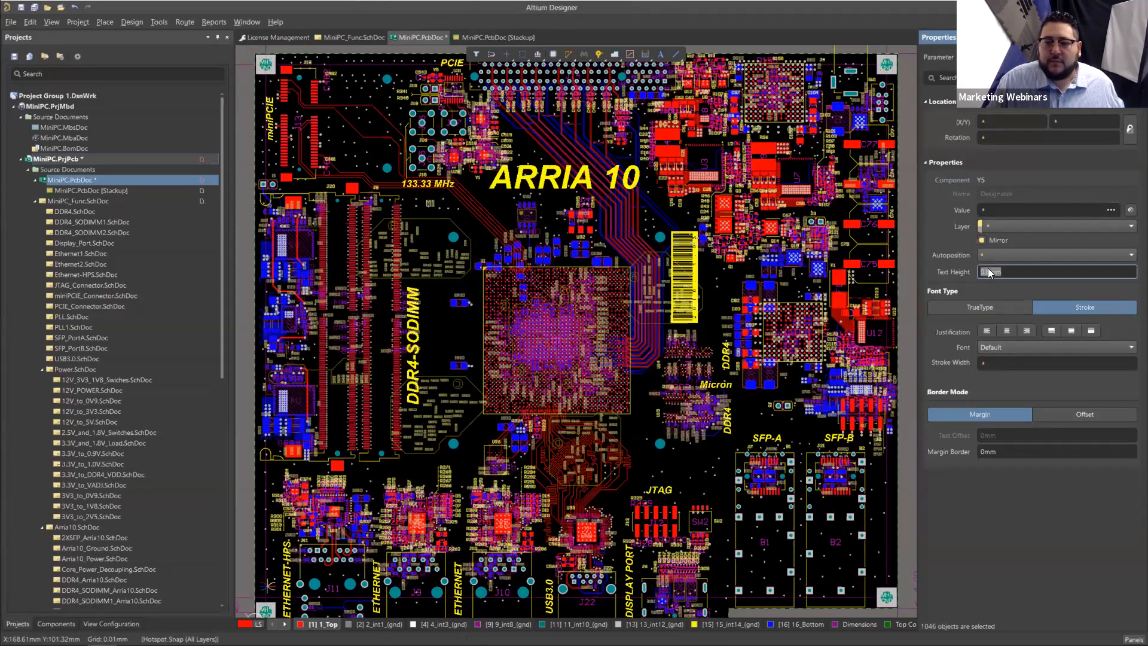
left_click(987, 271)
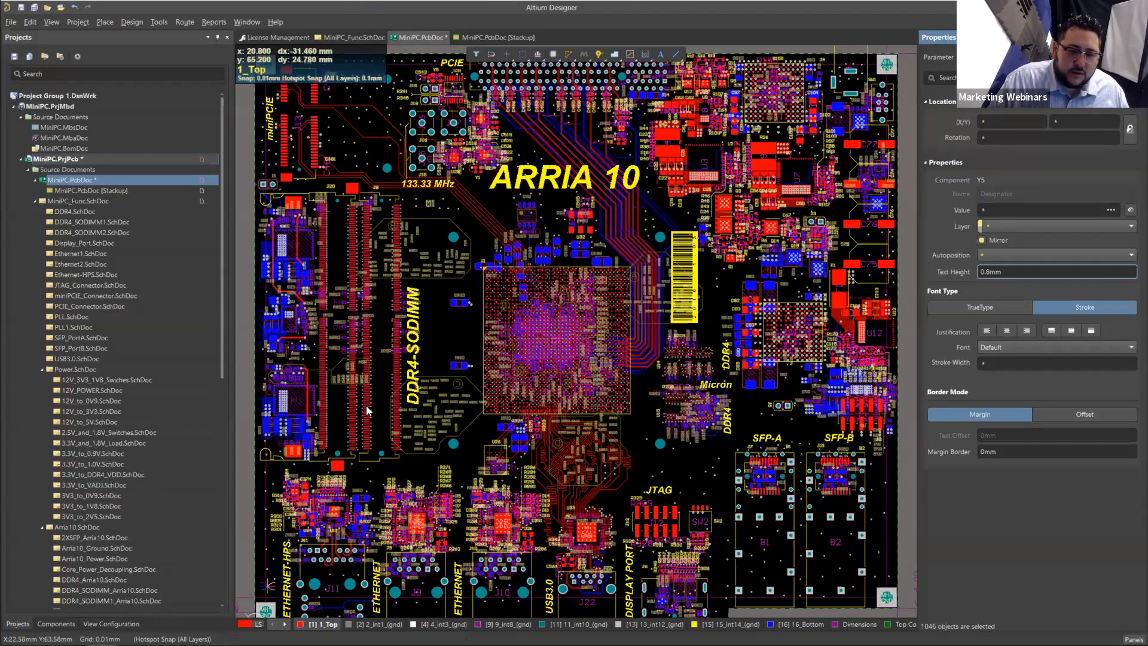
scroll(428, 527, "up", 5, "ctrl")
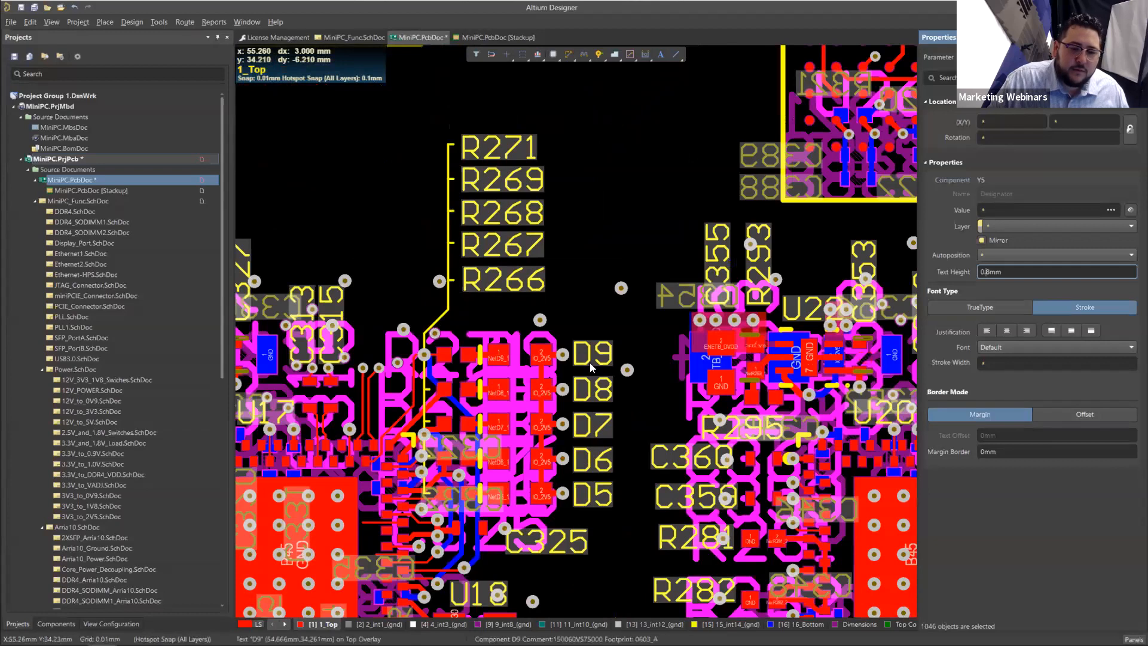
scroll(574, 455, "down", 5, "ctrl")
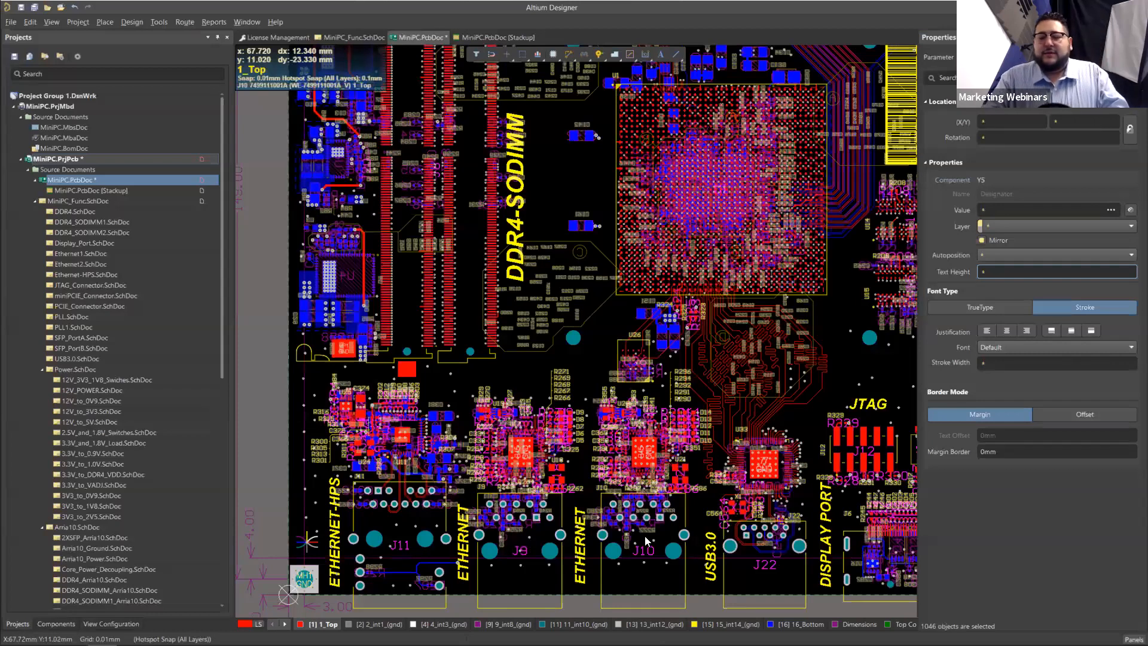
Step: Step through the courtyard and designator layers and make Bottom Designator the active layer
left_click(902, 625)
left_click(905, 624)
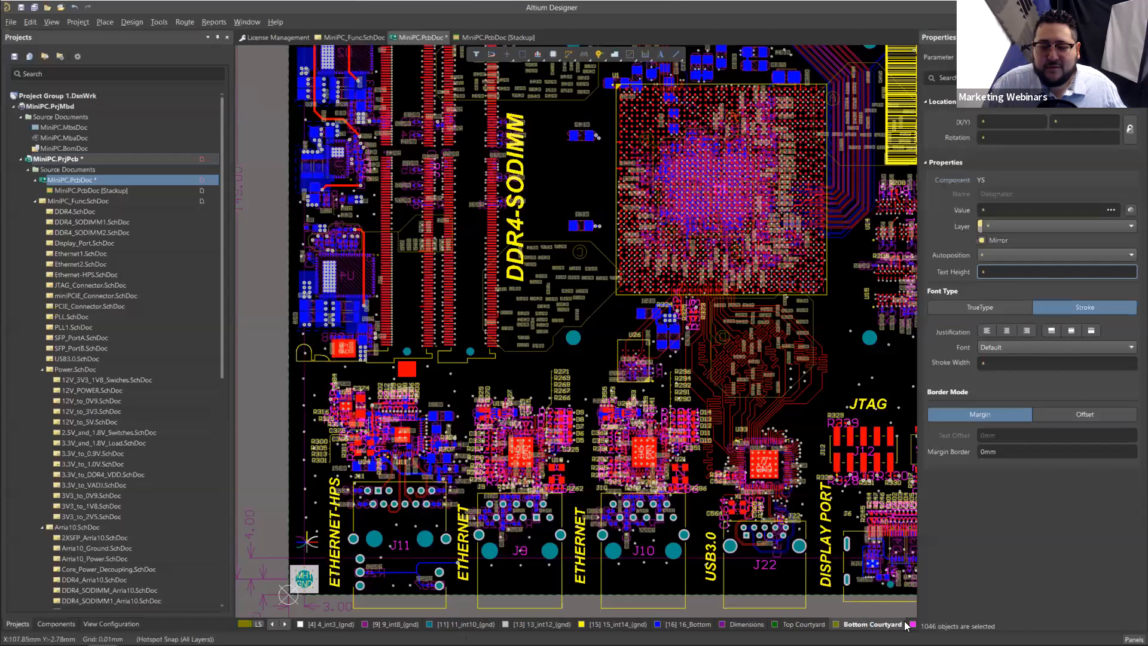
left_click(909, 625)
left_click(911, 624)
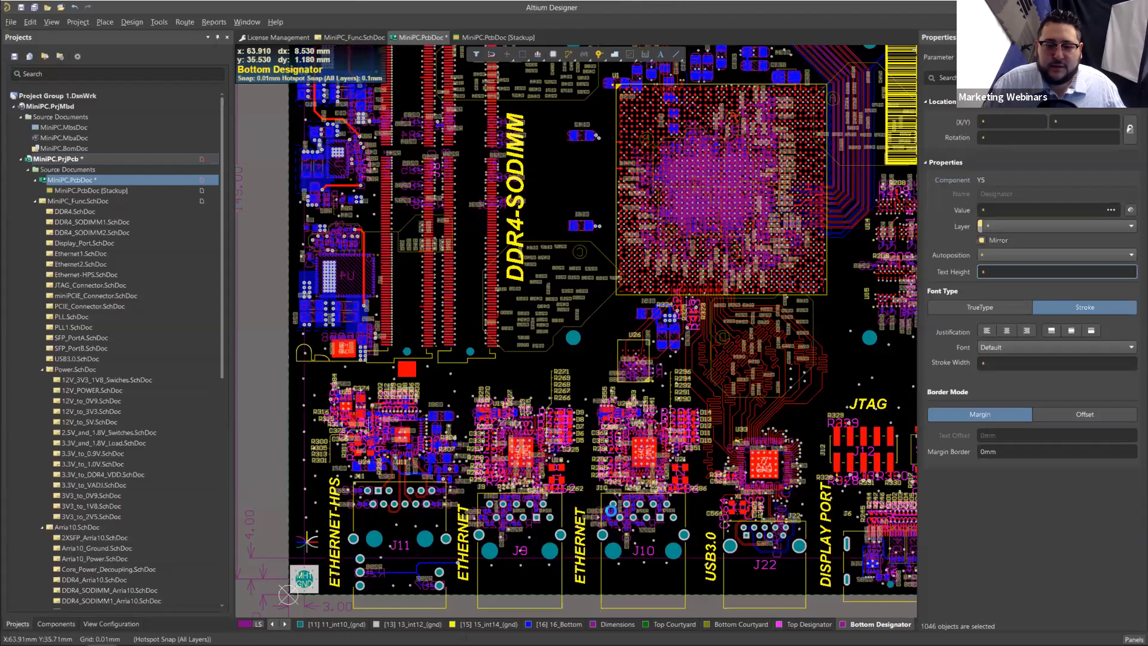
Step: Clear the designator selection and inspect the properties of the R269 and R267 designator texts
scroll(559, 282, "up", 3, "ctrl")
left_click(609, 530)
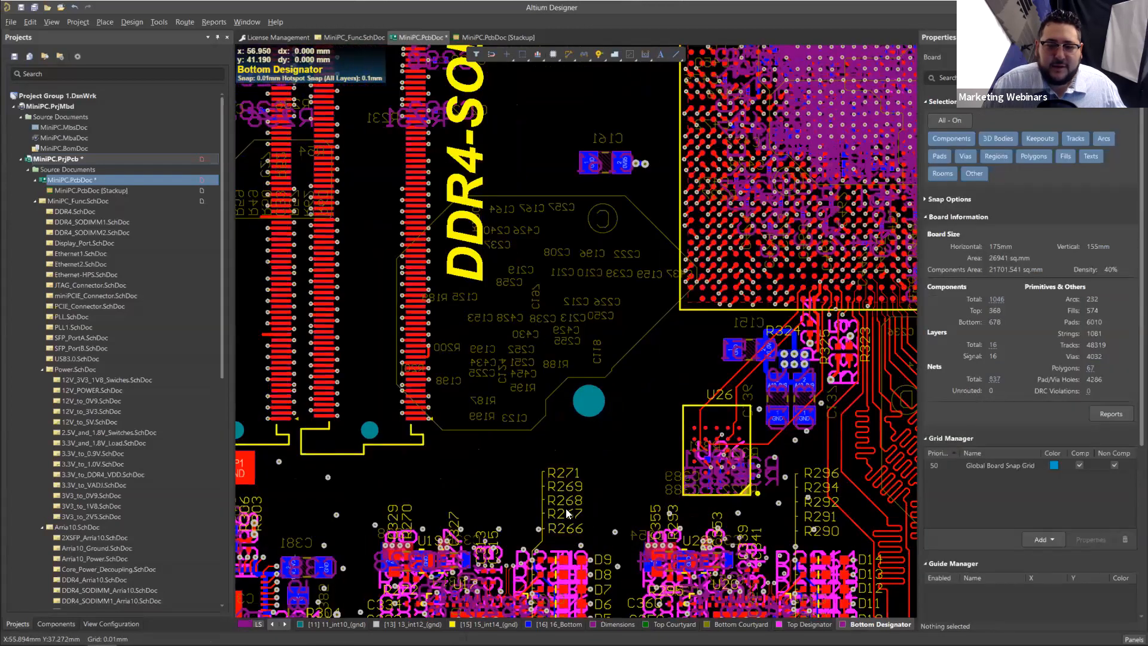
scroll(598, 523, "up", 4, "ctrl")
left_click(499, 392)
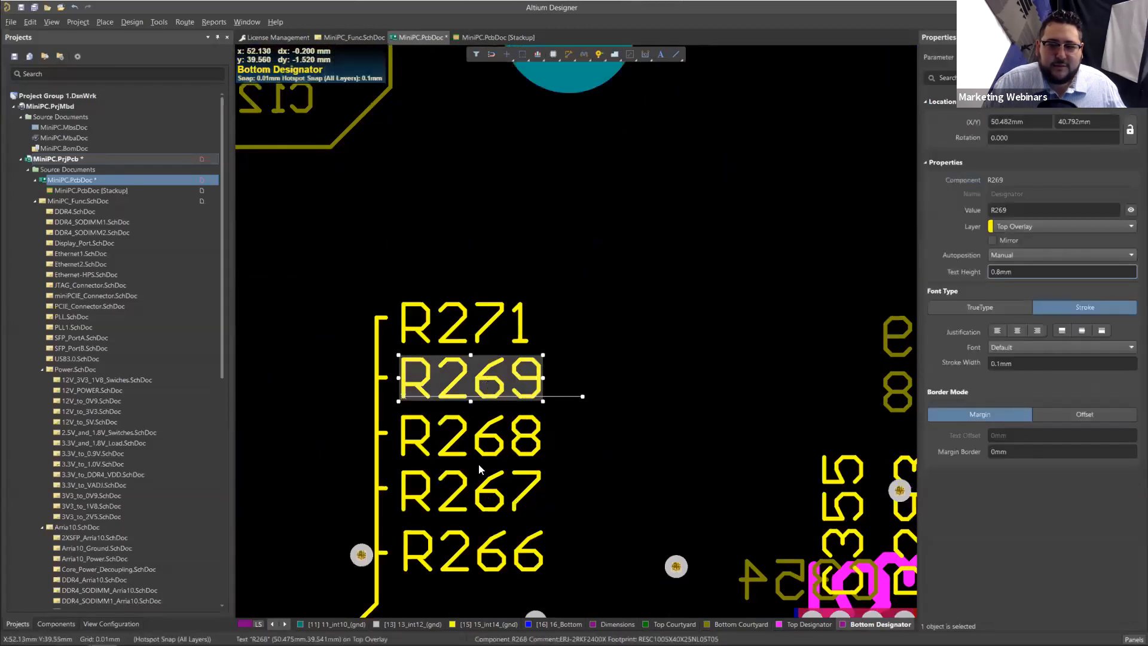
left_click(480, 498)
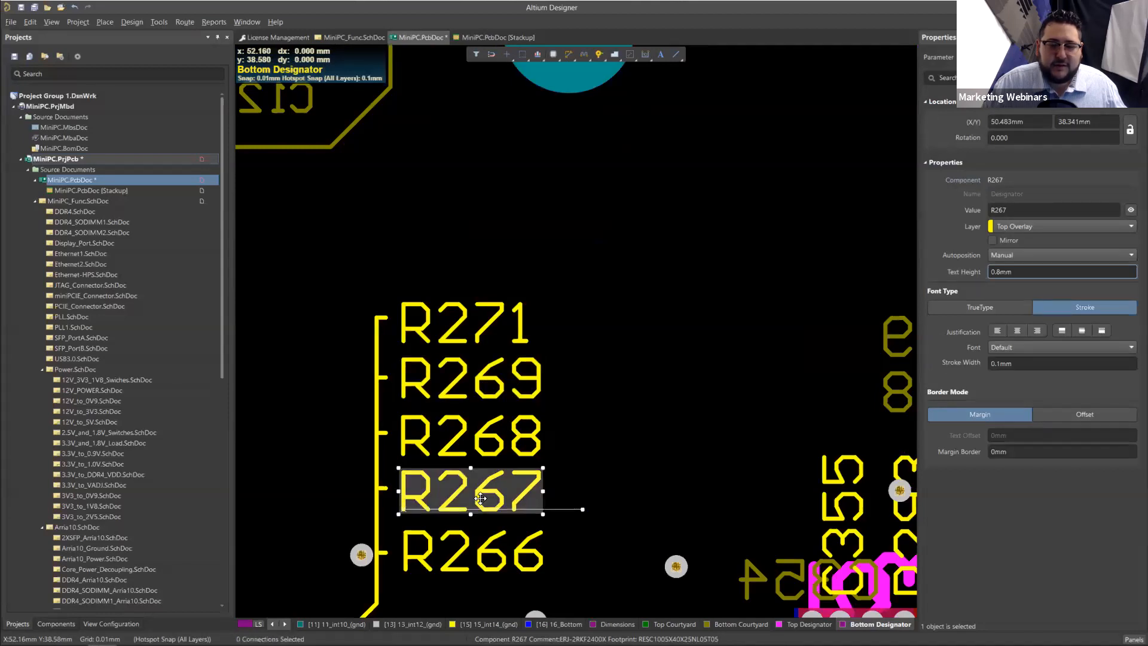
right_click(481, 498)
left_click(551, 246)
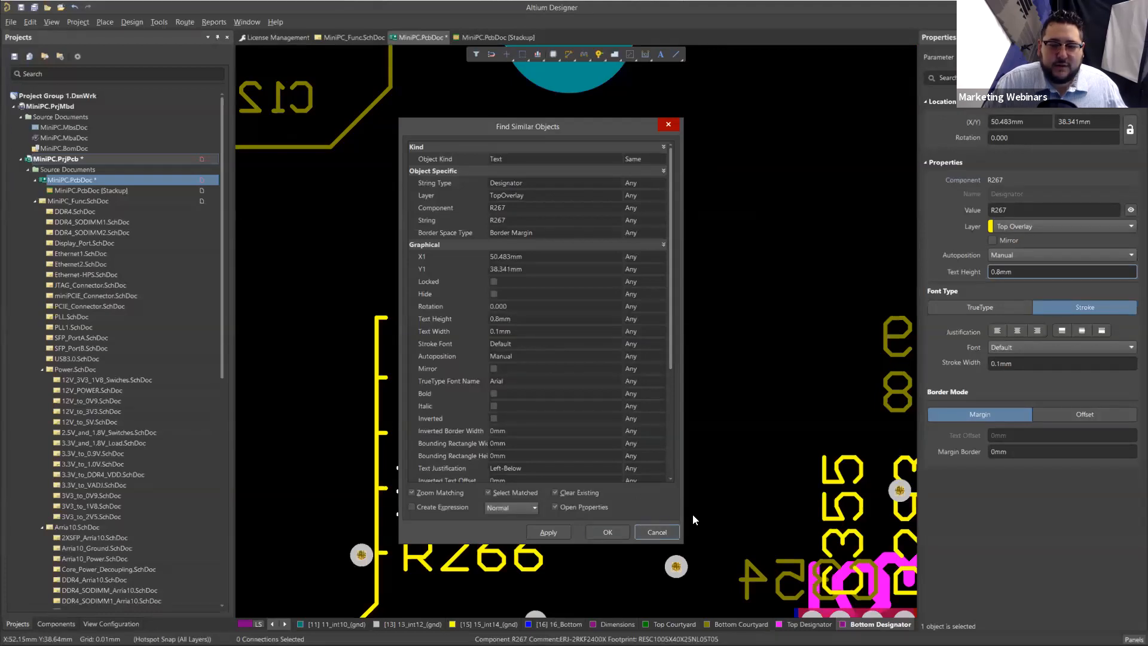
scroll(693, 515, "down", 5, "ctrl")
left_click(695, 484)
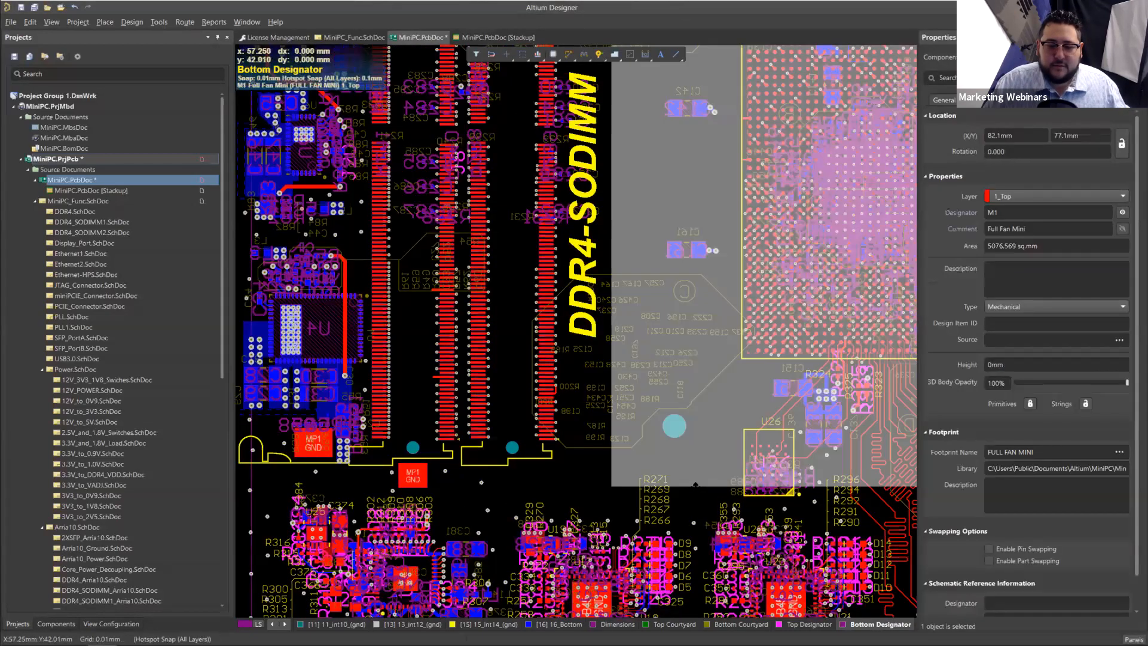
left_click(565, 493)
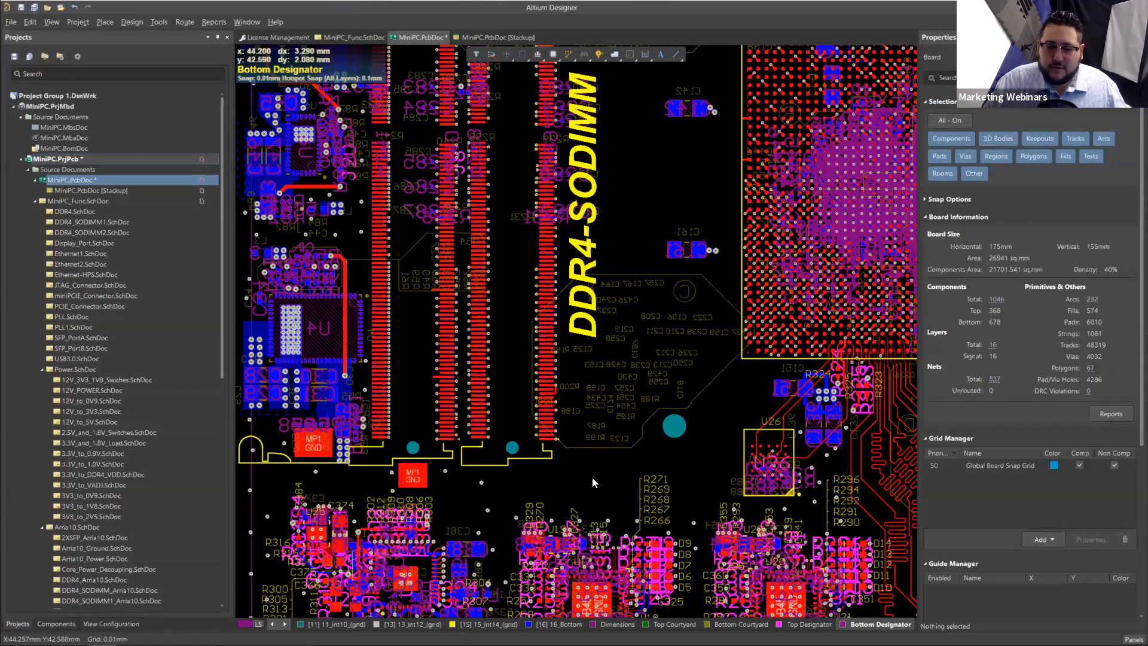
Step: Show the board's layer configuration and inspect the settings of the Designator component layer pair
scroll(592, 477, "down", 1, "ctrl")
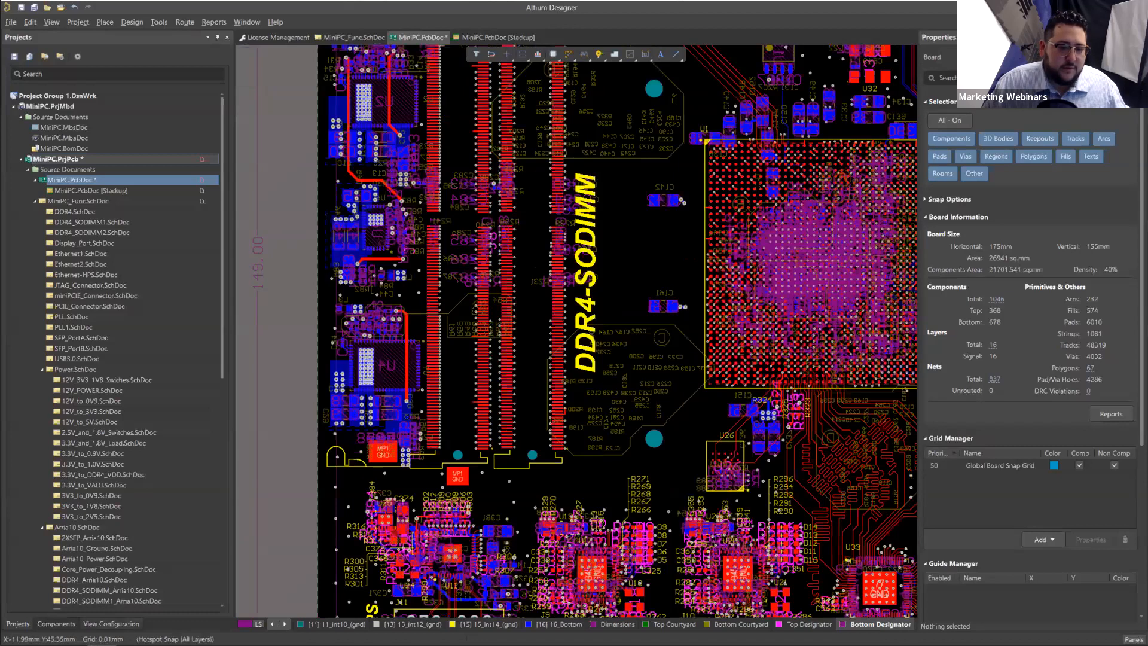
key("l")
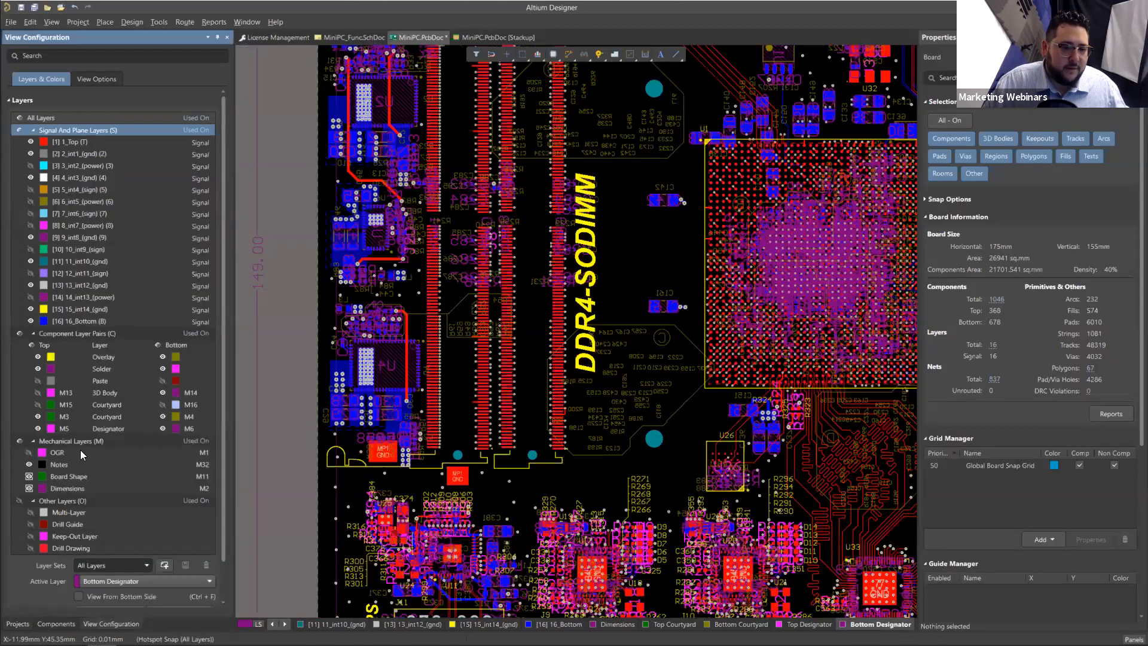
scroll(96, 458, "down", 1)
left_click(89, 388)
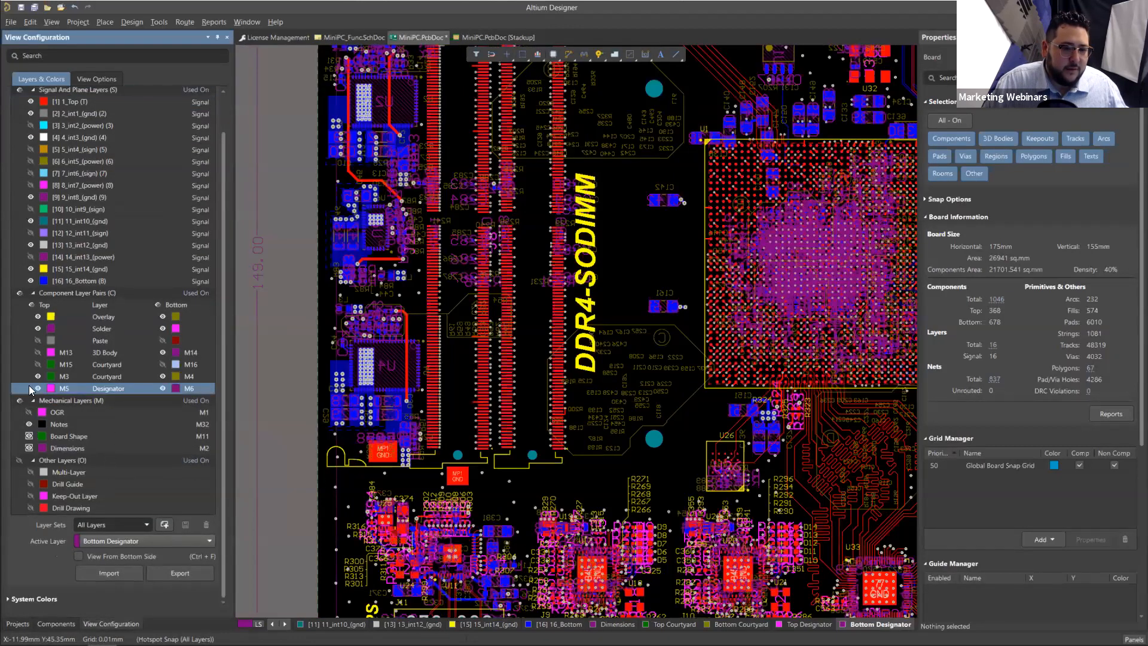
left_click(37, 389)
double_click(63, 389)
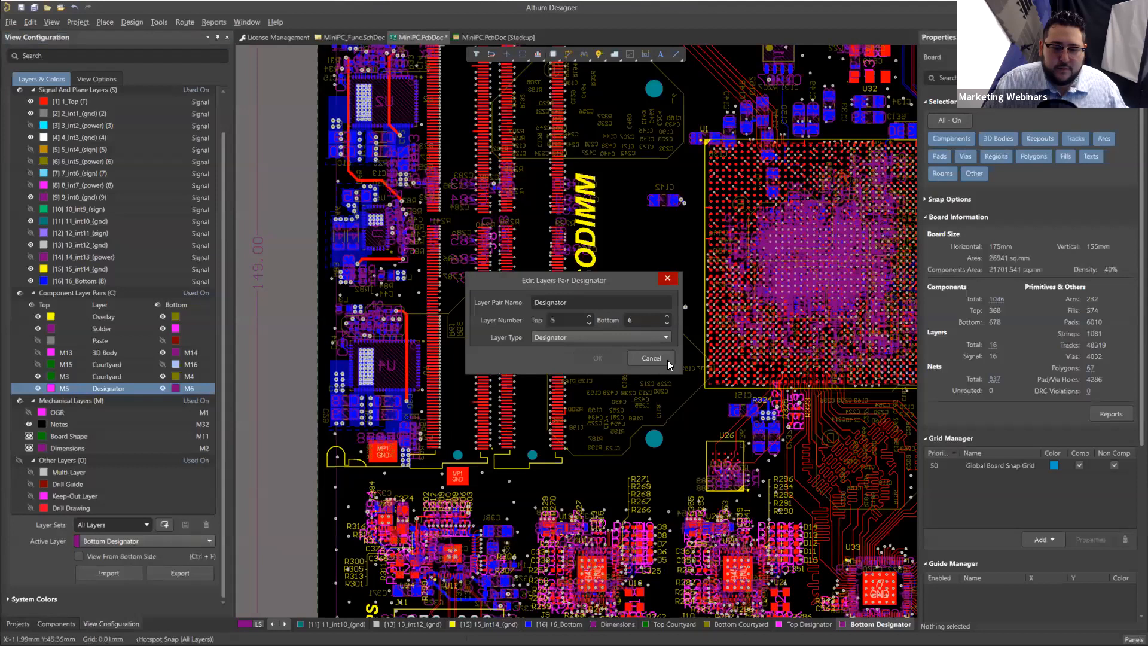
left_click(651, 358)
Step: Start Find Similar Objects from the mechanical-layer designator text of resistor R262 beside connector J9
scroll(783, 541, "down", 2)
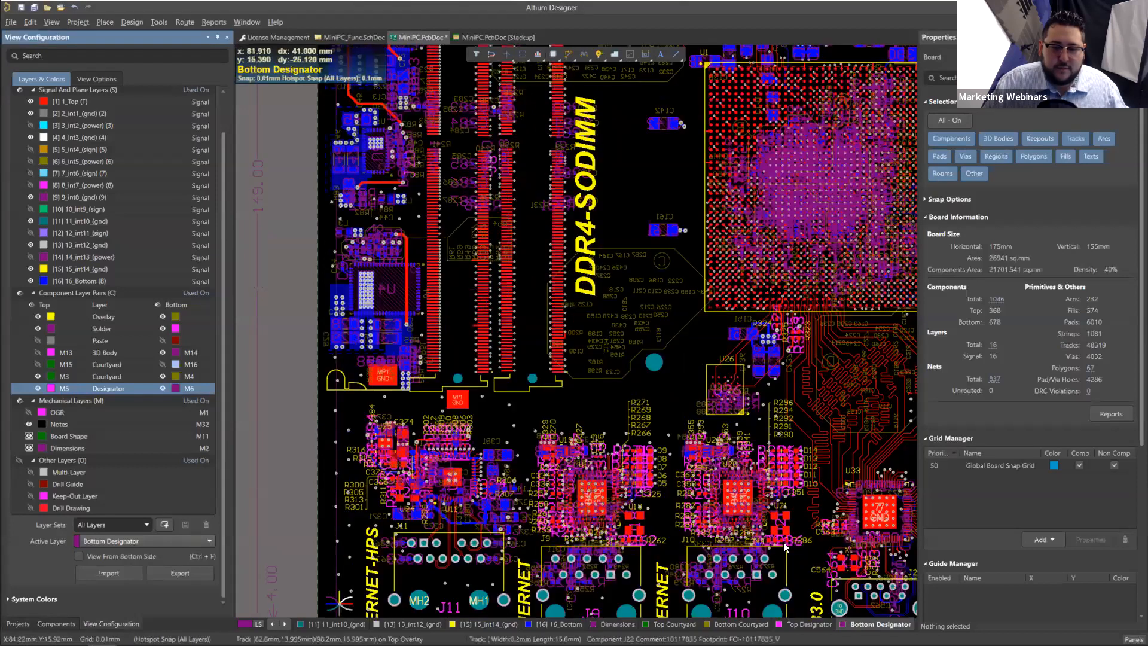
scroll(637, 420, "down", 1)
scroll(564, 469, "up", 2, "ctrl")
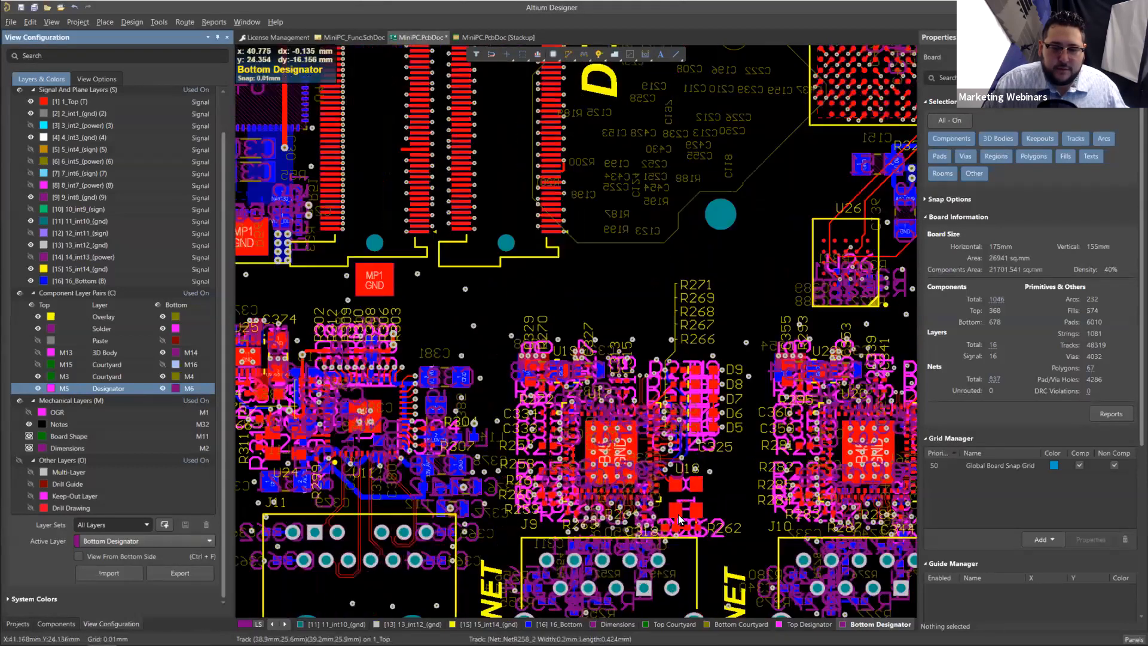
scroll(711, 537, "up", 4, "ctrl")
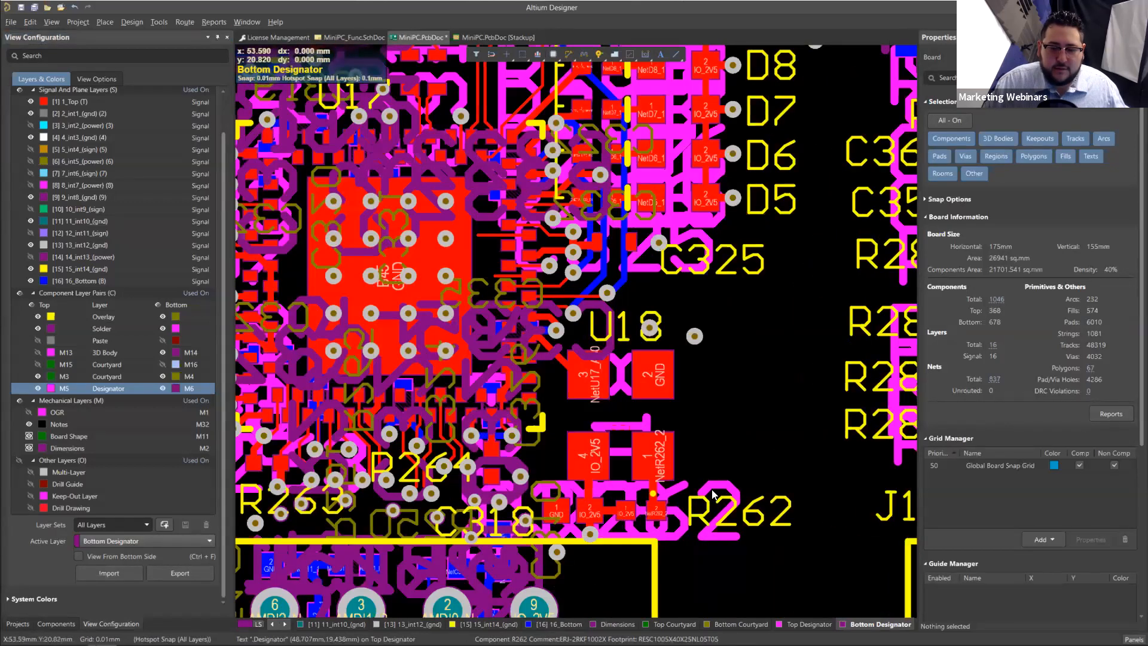
left_click(712, 488)
right_click(714, 485)
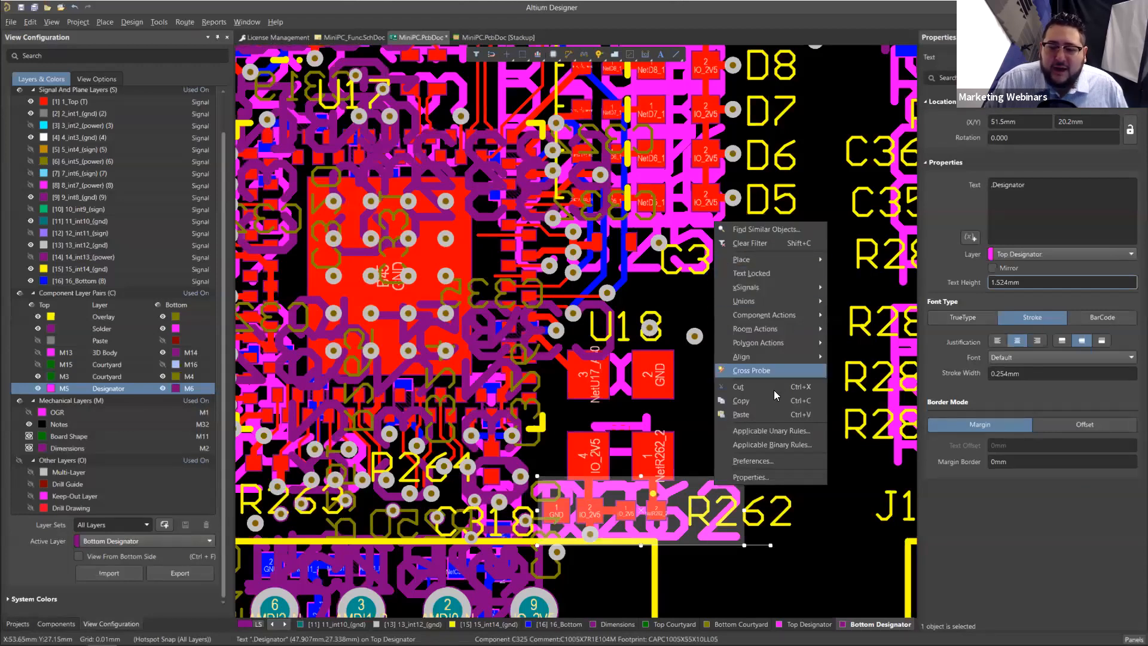
left_click(781, 233)
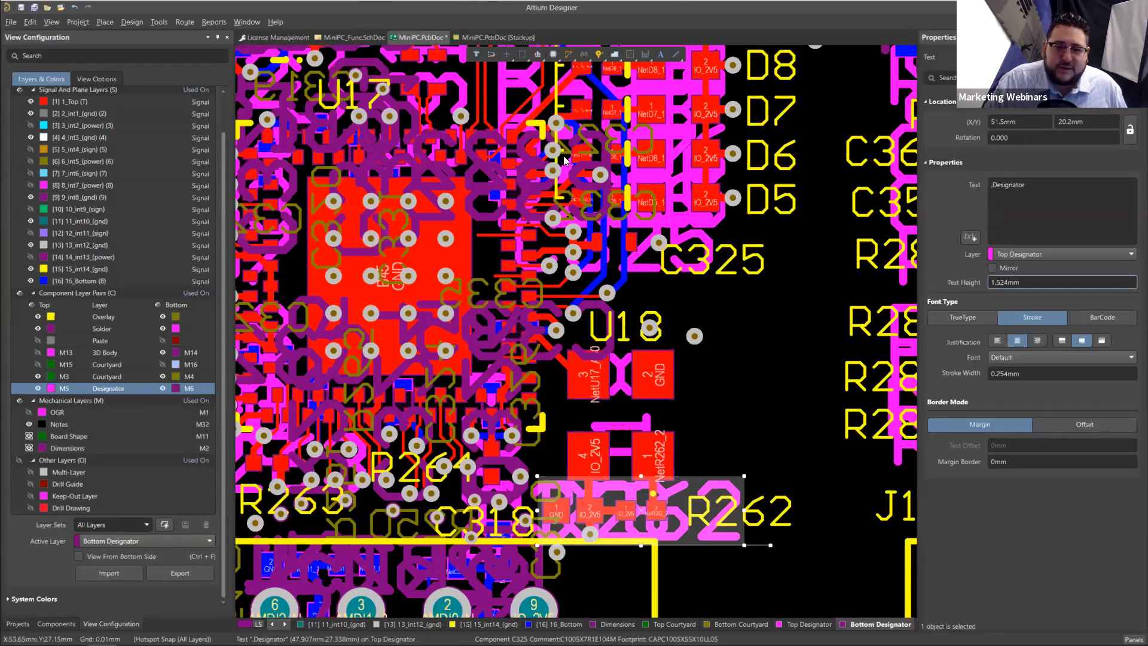
Step: Match the String Type as Same and select all similar free texts on the board
left_click(638, 183)
left_click(660, 181)
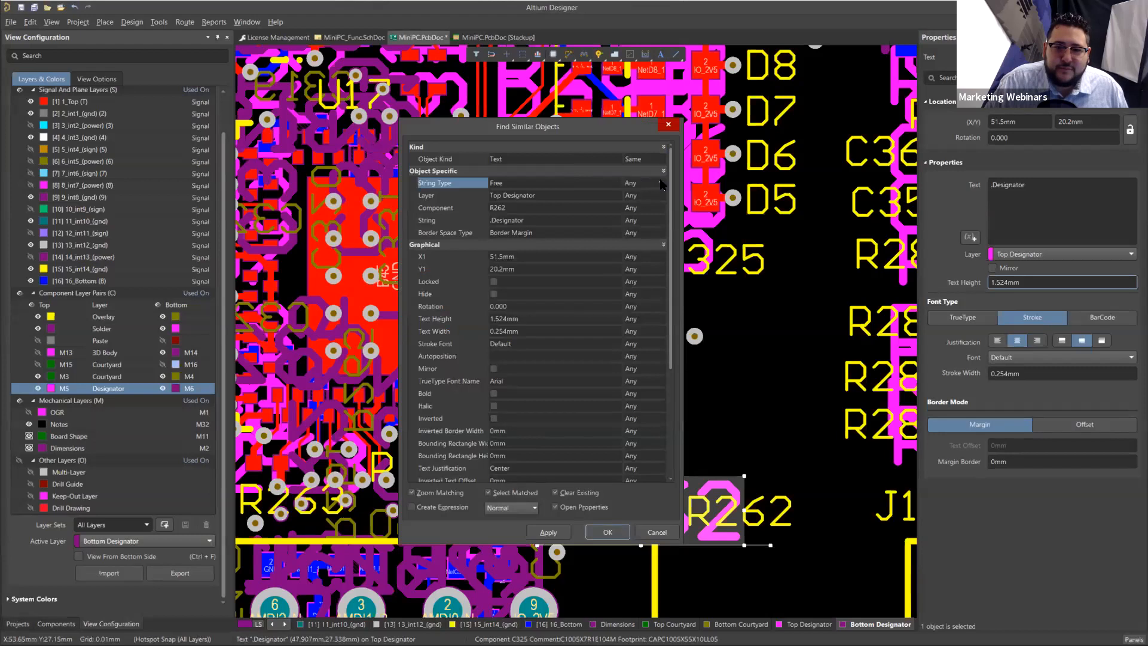
left_click(656, 206)
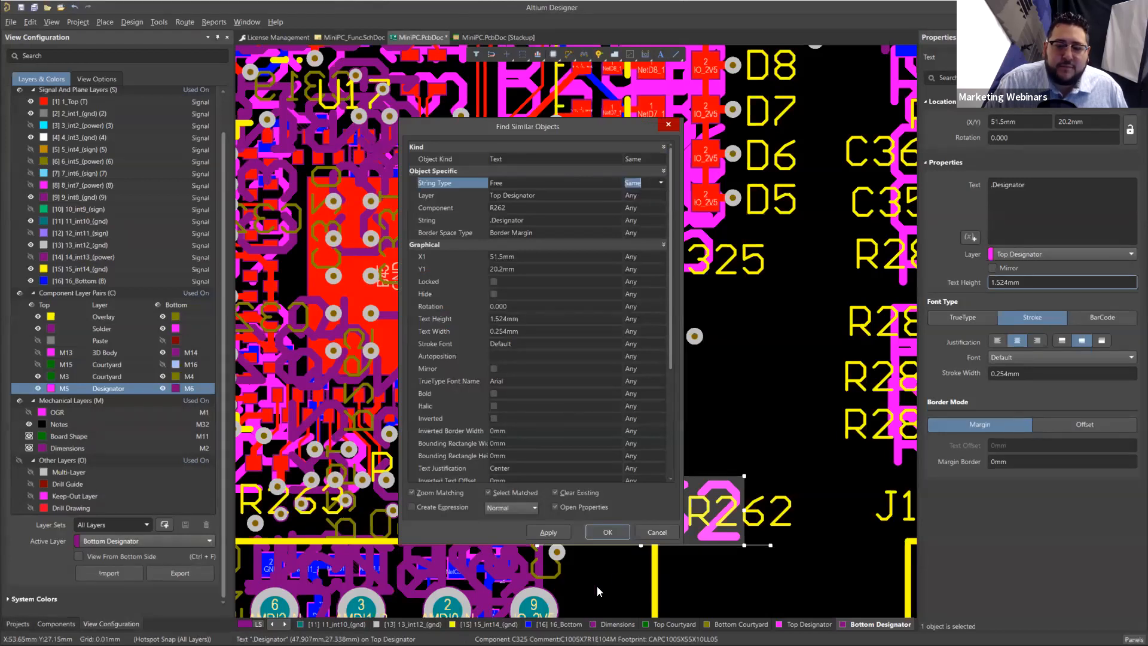
left_click(611, 531)
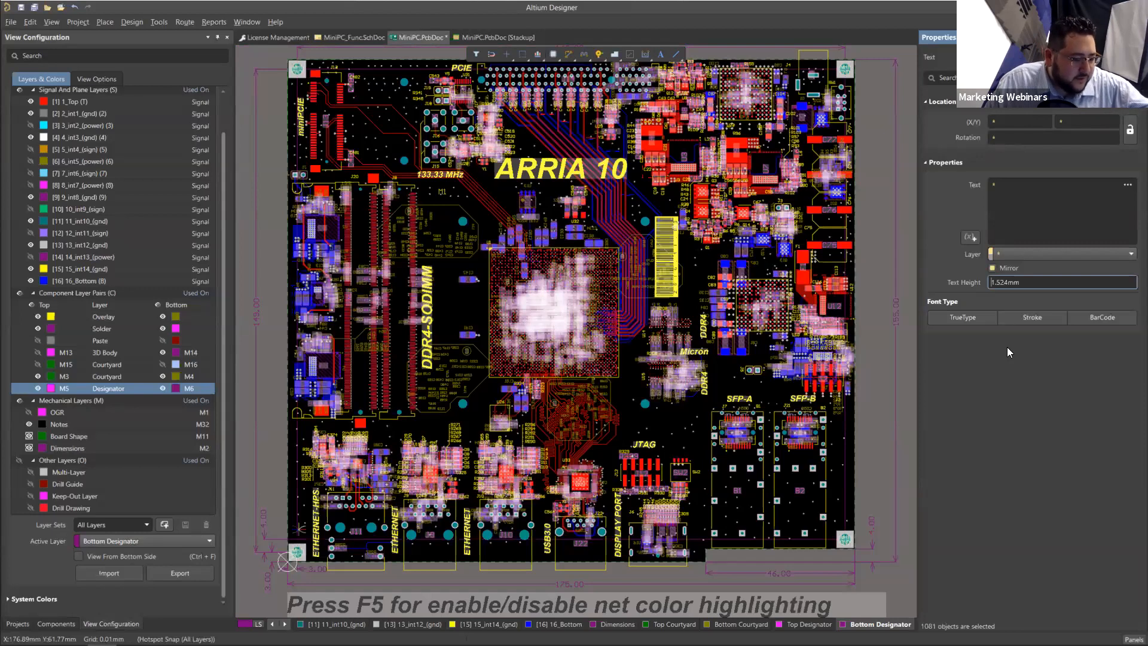
Step: Set the text height of the selected designator texts to 0.524 mm
key("Delete")
key("Delete")
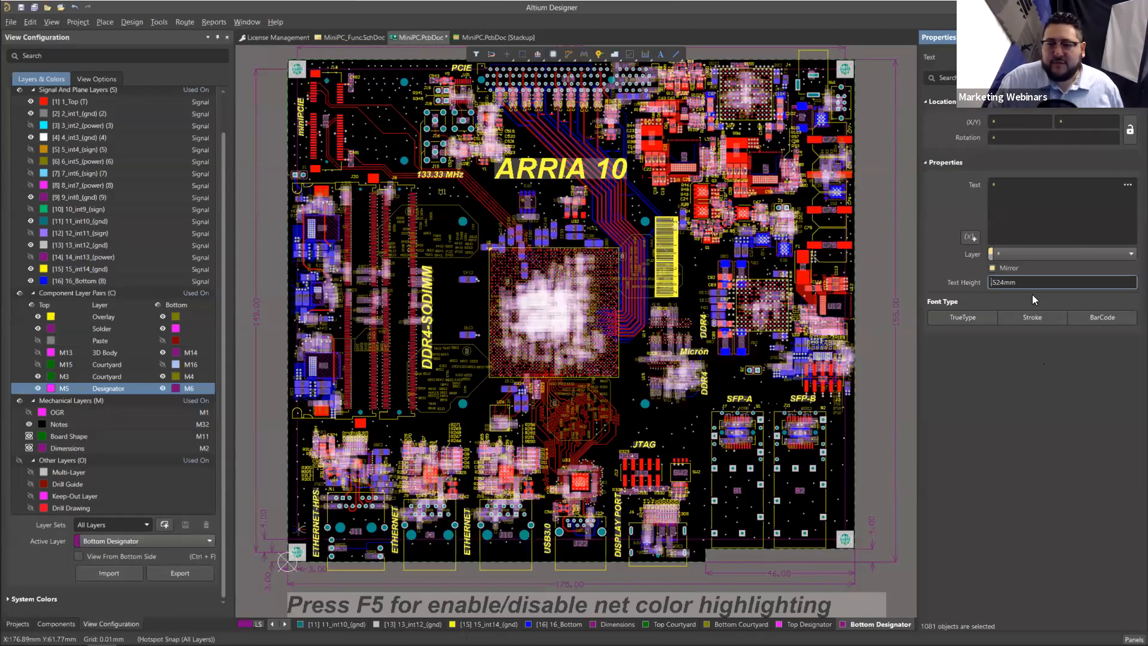
type("0.")
key("Return")
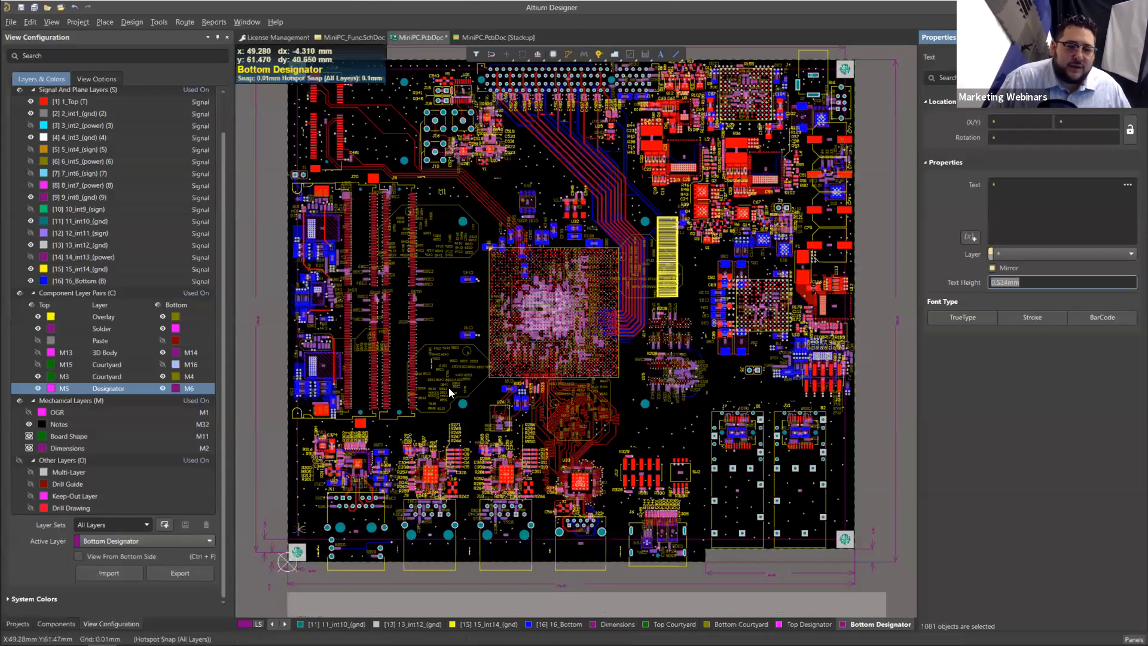
Step: Isolate the Bottom Designator layer in single-layer mode and examine the resized labels around U26
scroll(500, 419, "up", 3, "ctrl")
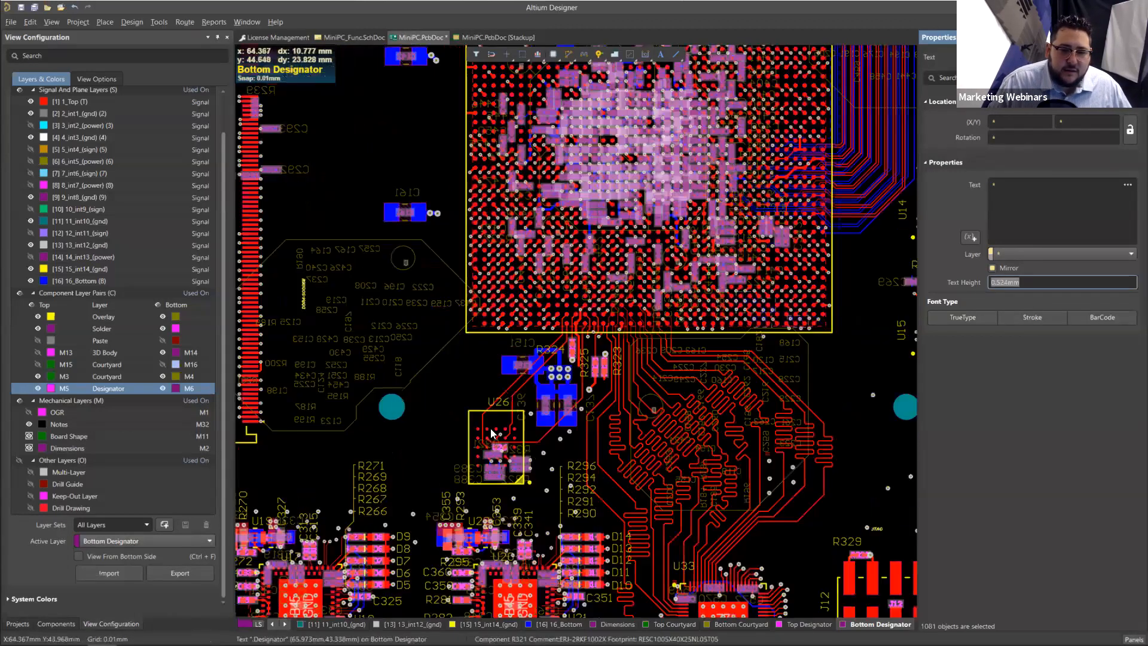
type("5")
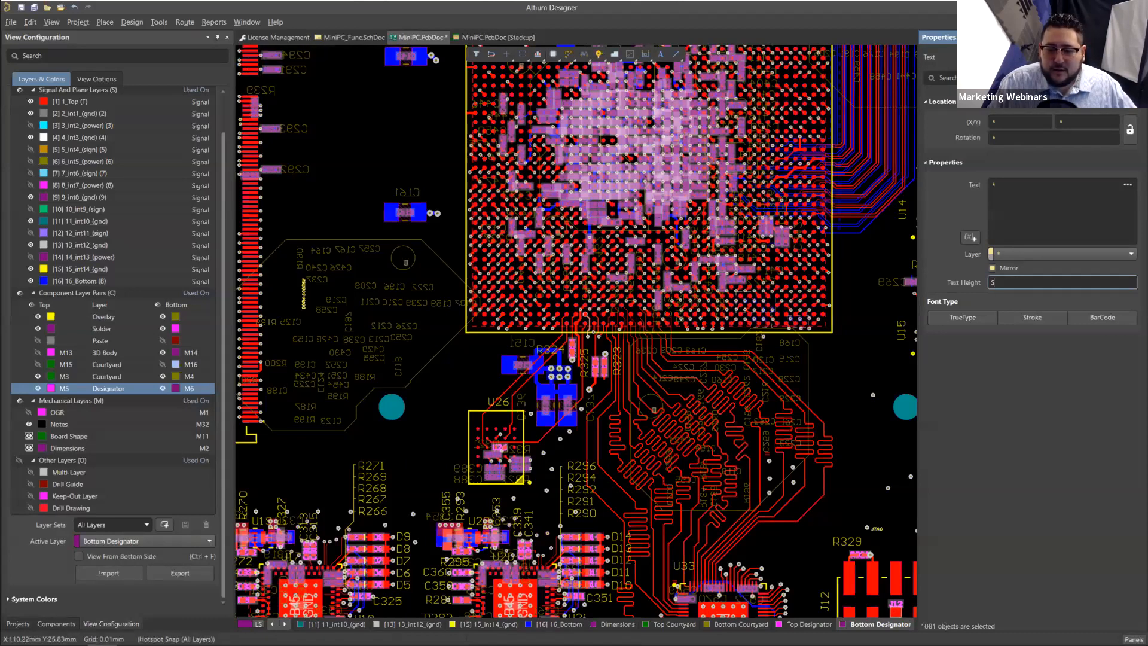
key("shift+s")
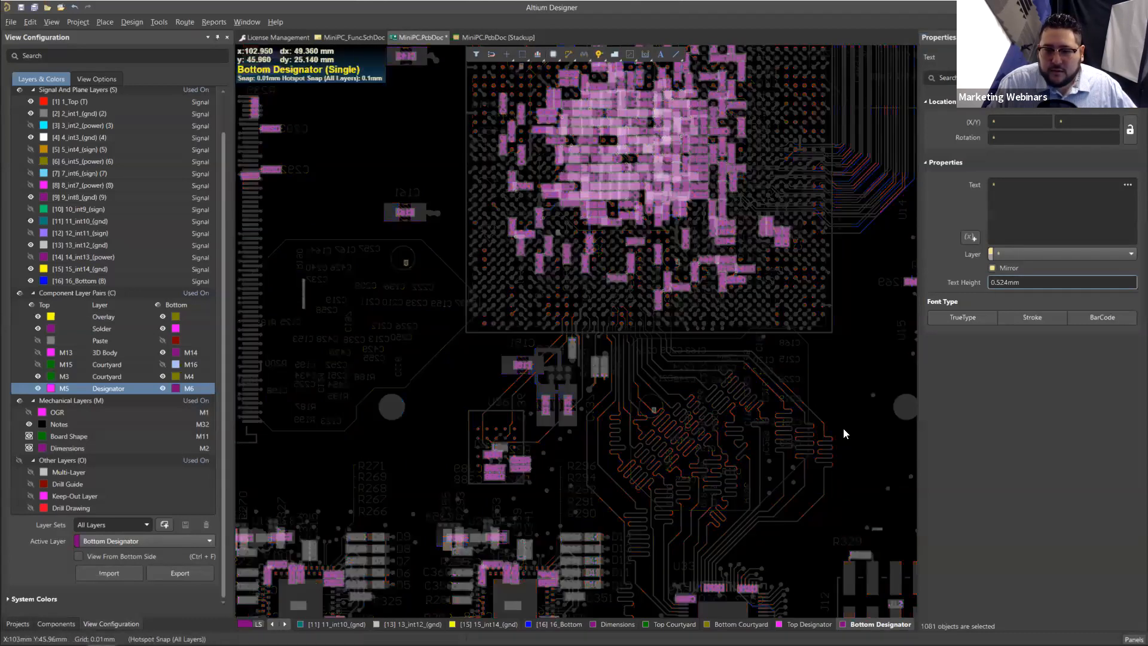
scroll(540, 475, "up", 6, "ctrl")
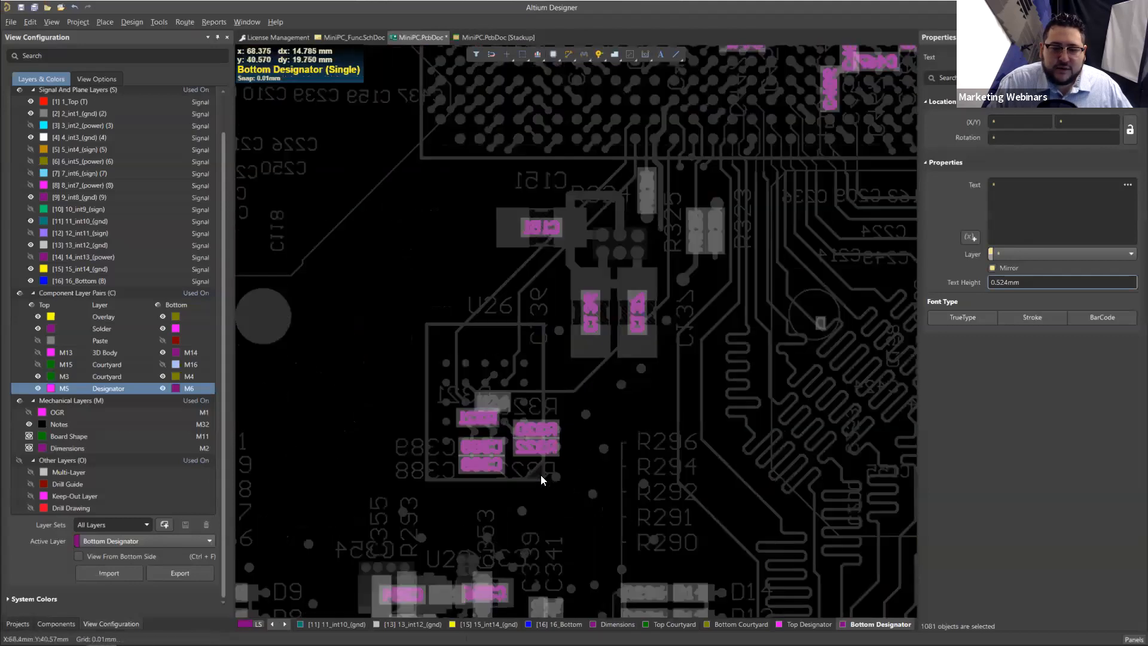
scroll(535, 436, "down", 2, "ctrl")
Step: Change the font type of the selected designator texts to TrueType
right_click_drag(406, 495, 688, 335)
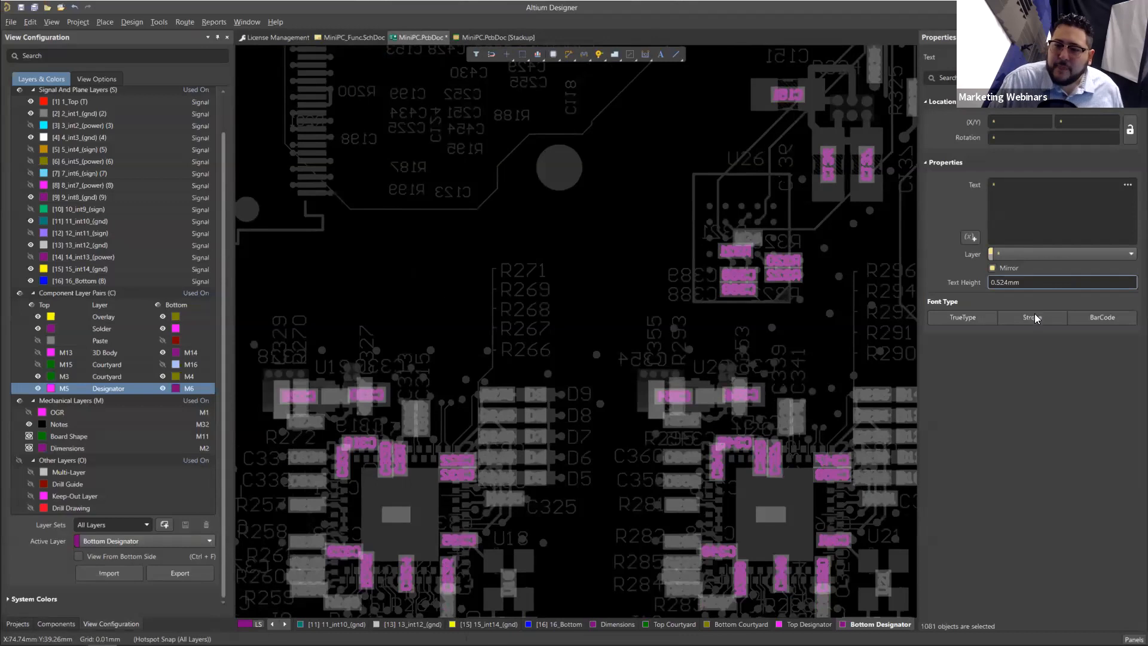
left_click(977, 316)
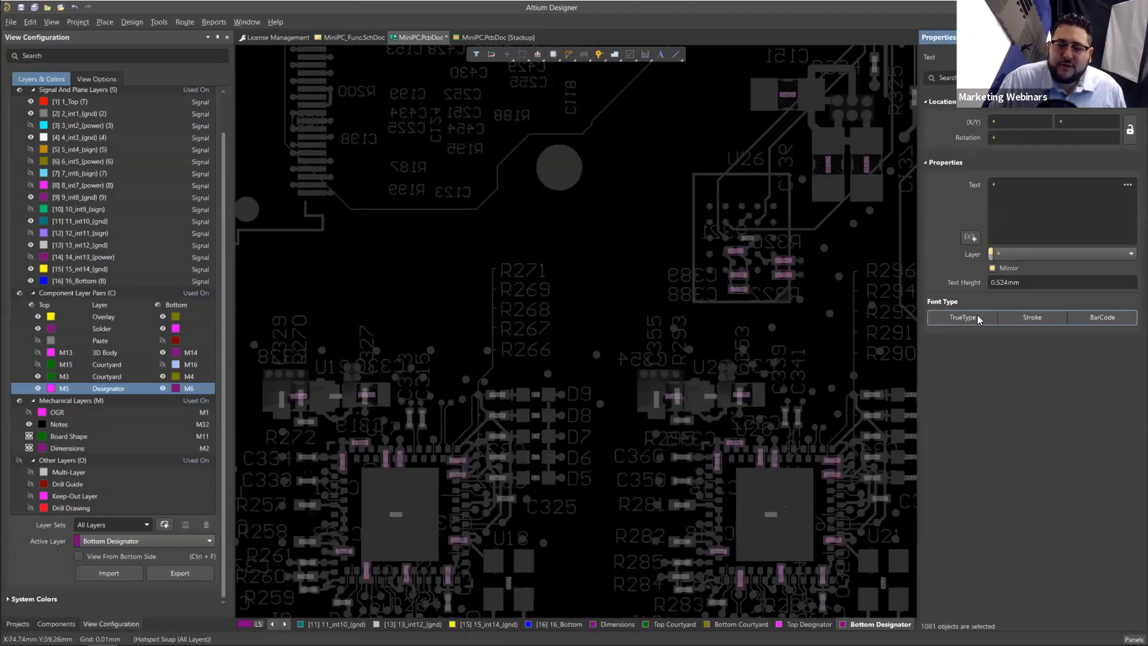
left_click(999, 343)
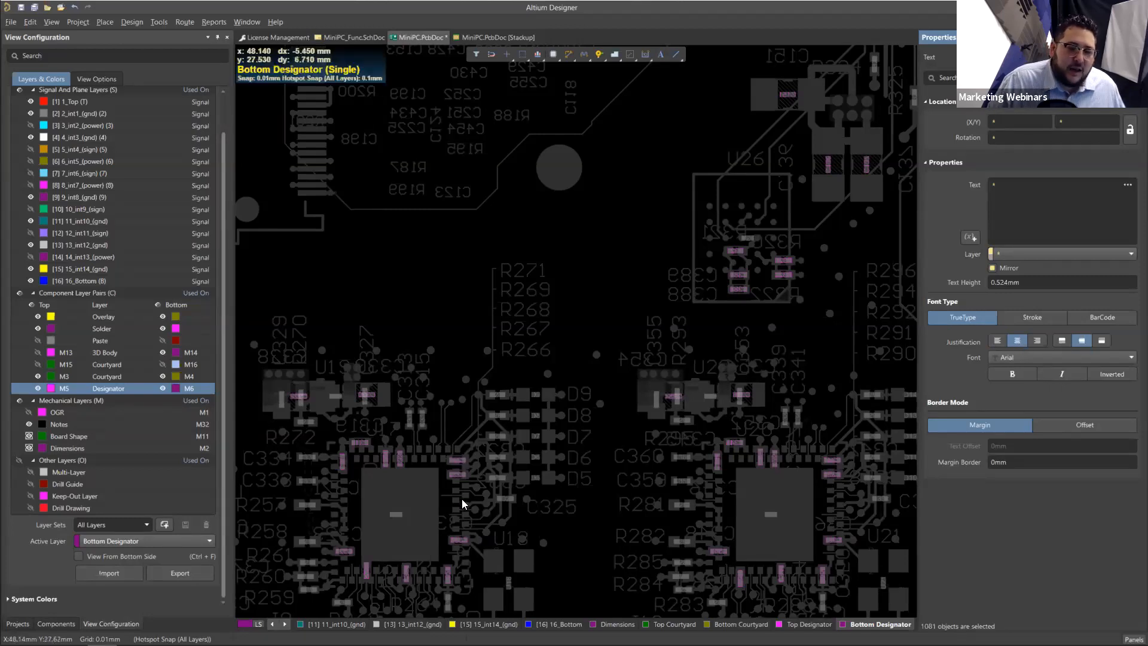
Step: Examine the TrueType designators beside D5 to D9 and across the rest of the board for legibility
scroll(455, 481, "up", 10, "ctrl")
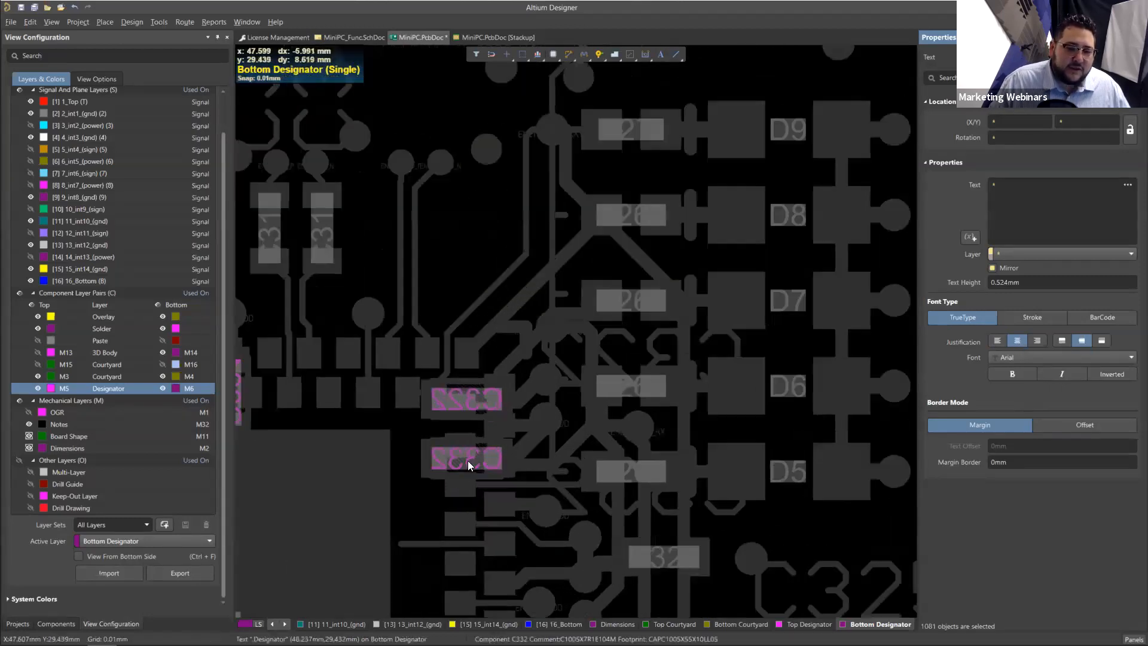
scroll(464, 469, "down", 6, "ctrl")
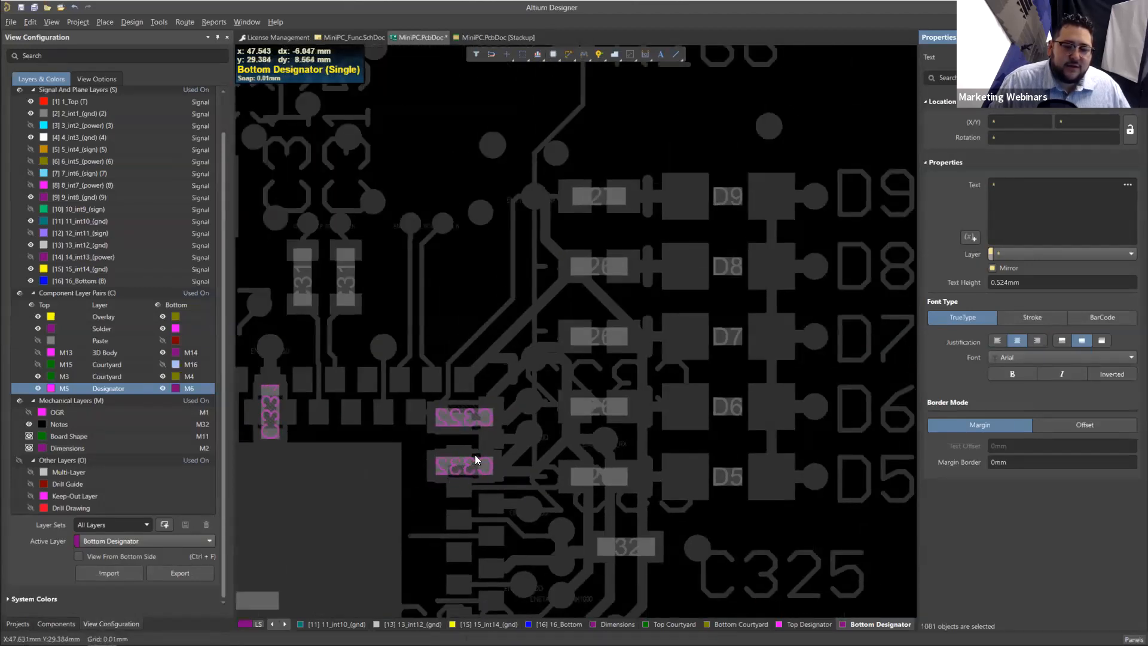
scroll(456, 457, "down", 1, "ctrl")
scroll(458, 456, "down", 6, "ctrl")
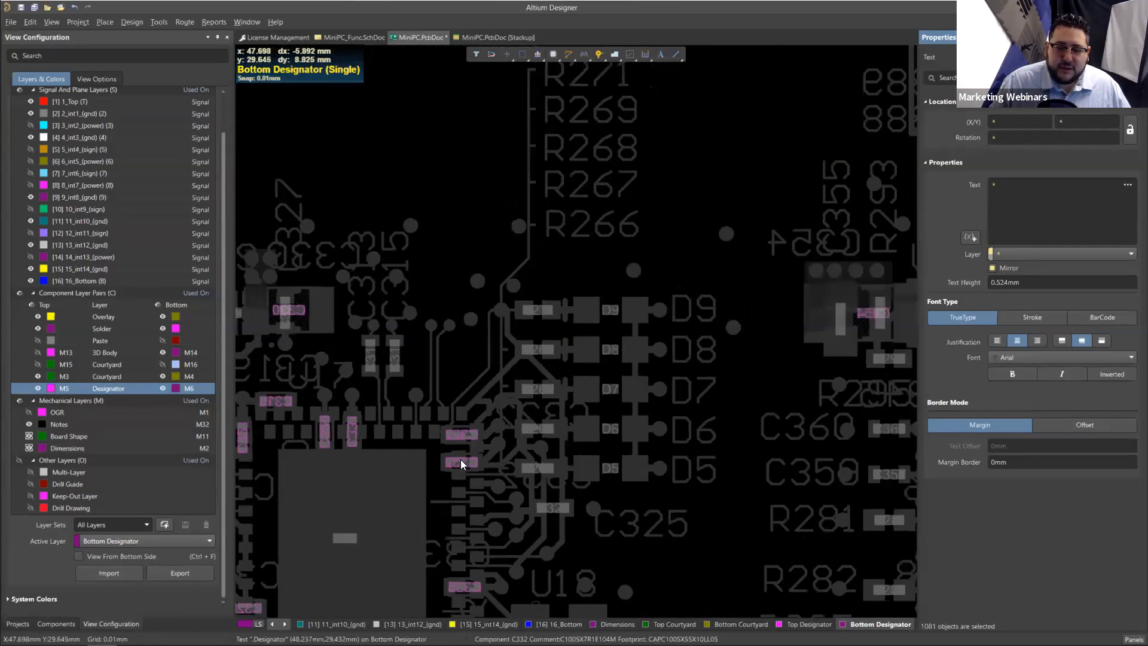
scroll(480, 502, "down", 5, "ctrl")
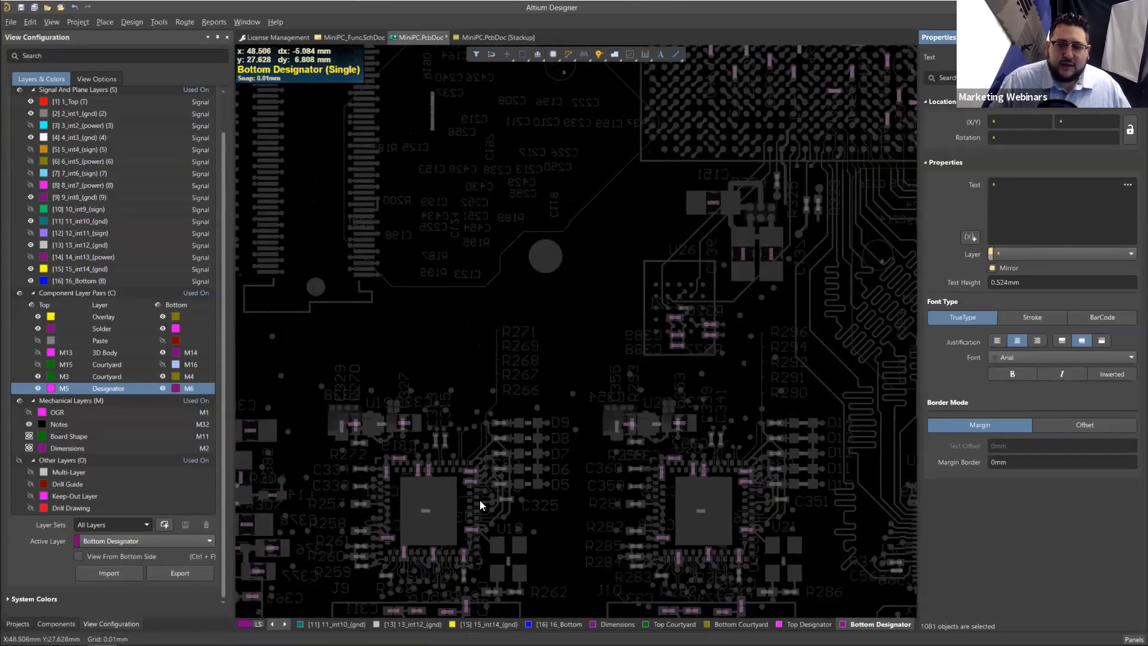
scroll(612, 445, "down", 5, "ctrl")
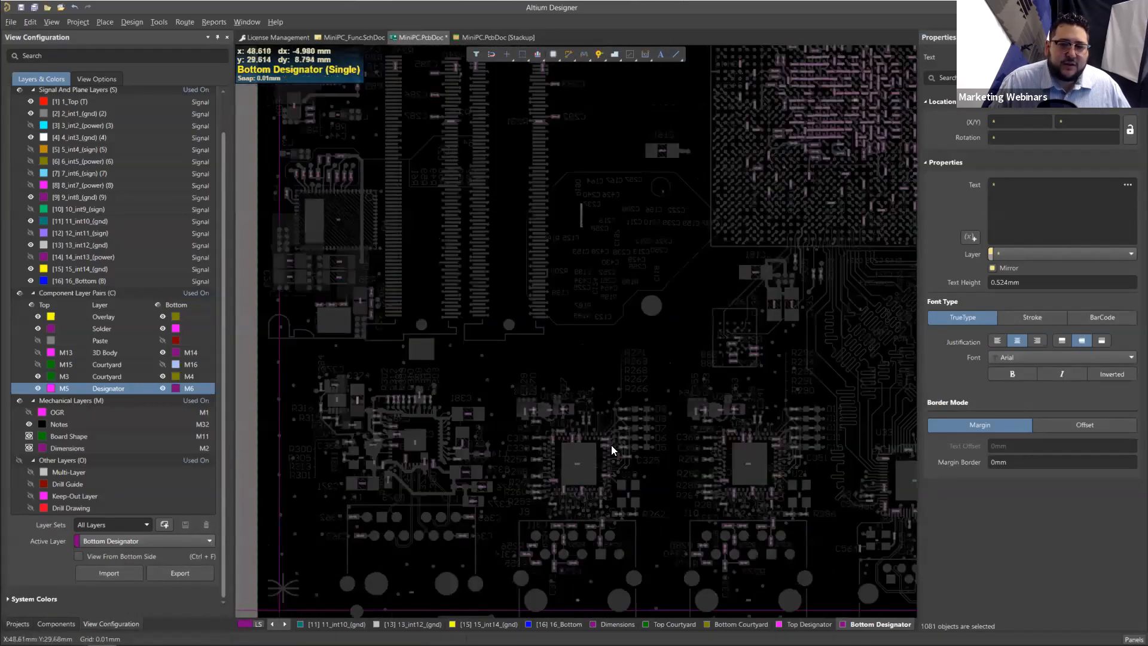
scroll(686, 411, "down", 4, "ctrl")
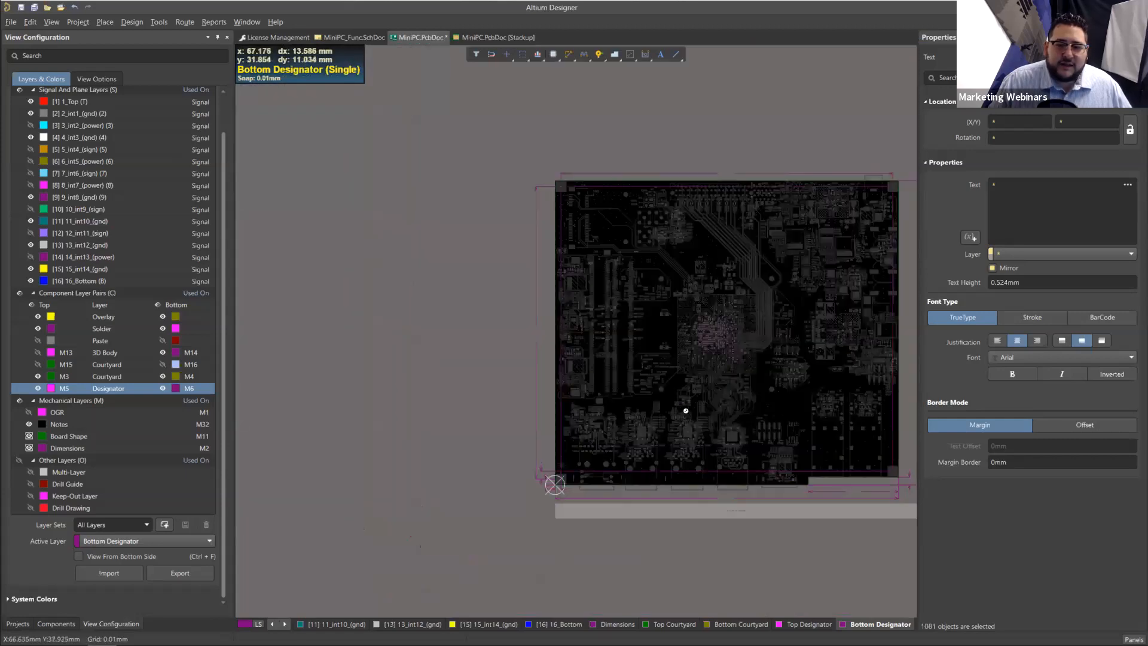
scroll(688, 413, "up", 2, "ctrl")
scroll(546, 403, "up", 5, "ctrl")
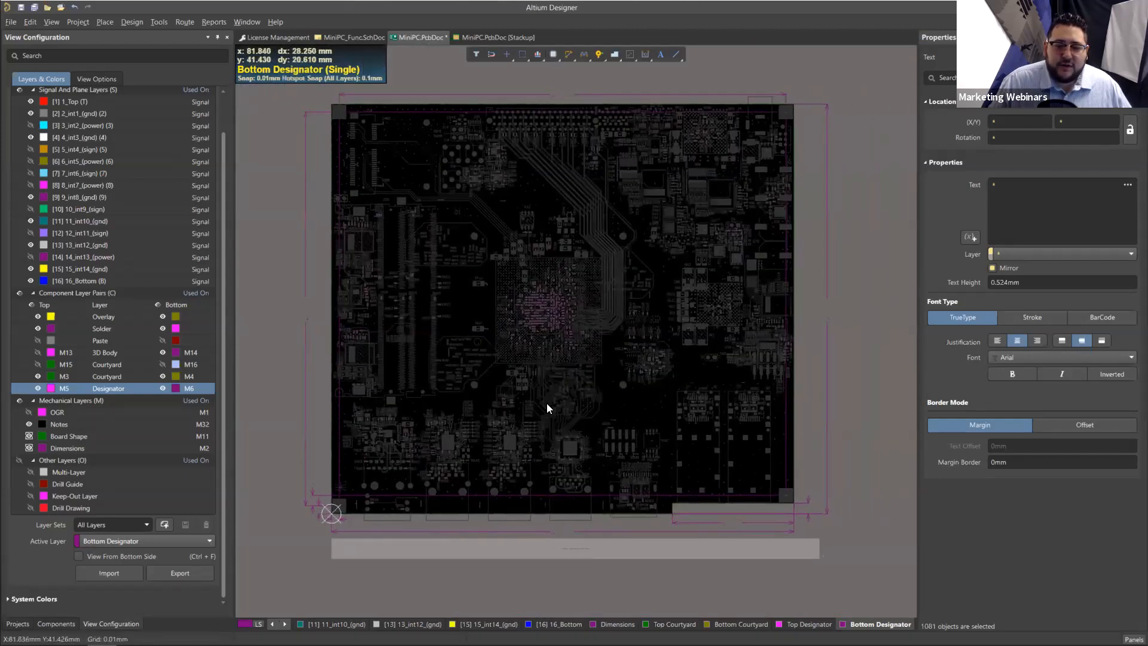
scroll(472, 386, "down", 1, "ctrl")
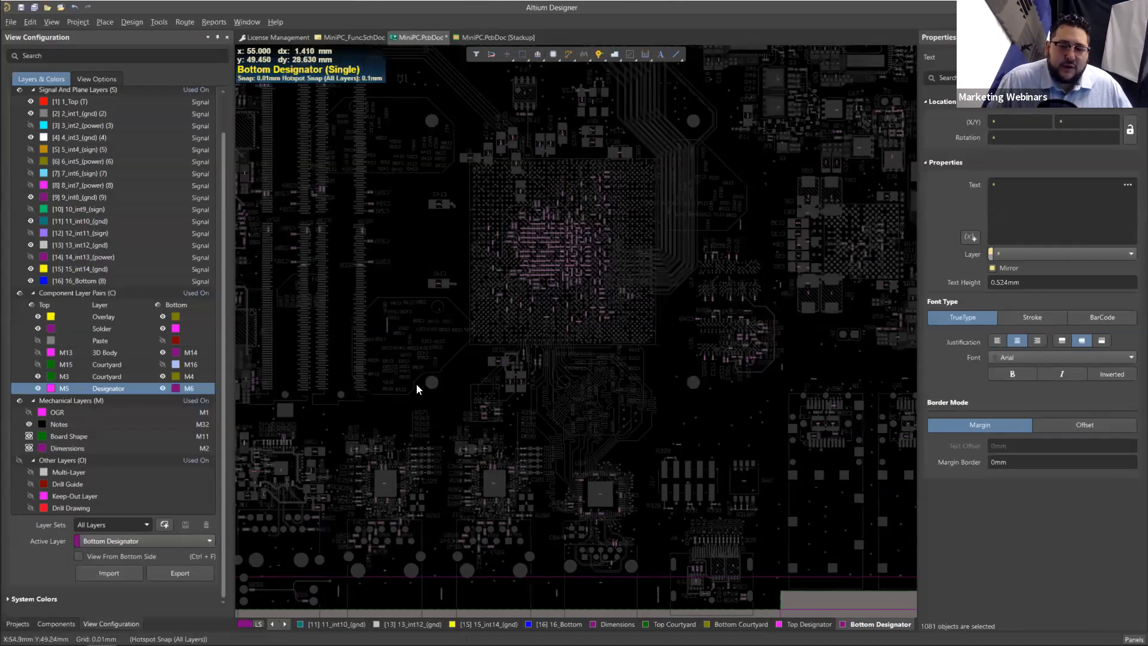
scroll(429, 381, "left", 2, "shift")
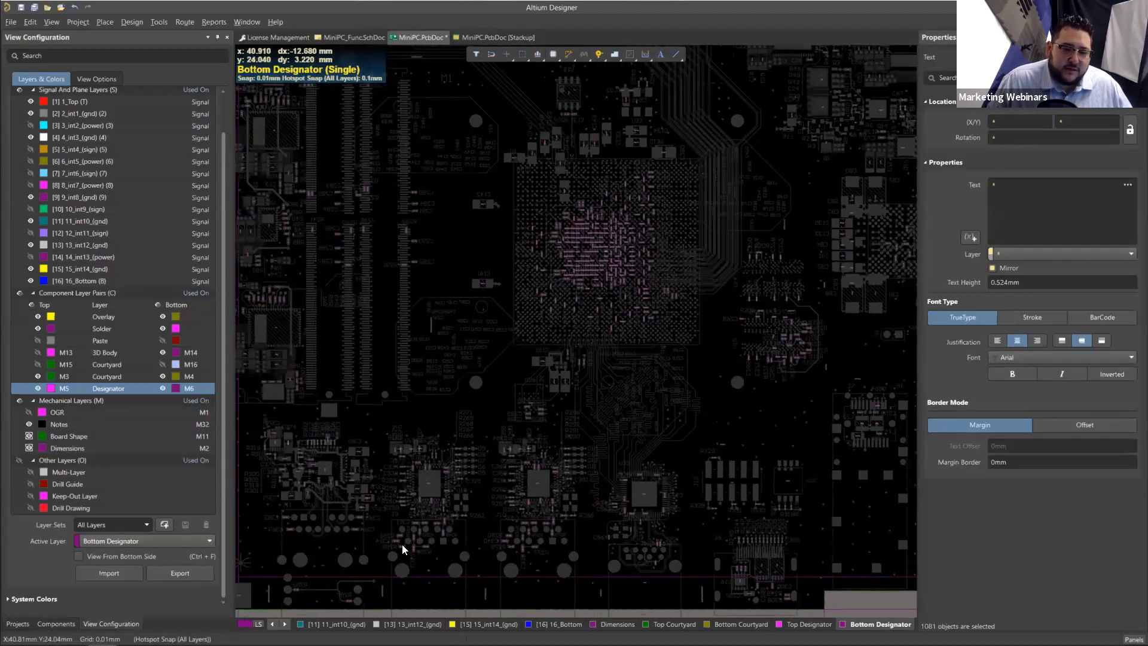
scroll(402, 544, "up", 8, "ctrl")
scroll(454, 470, "down", 3, "ctrl")
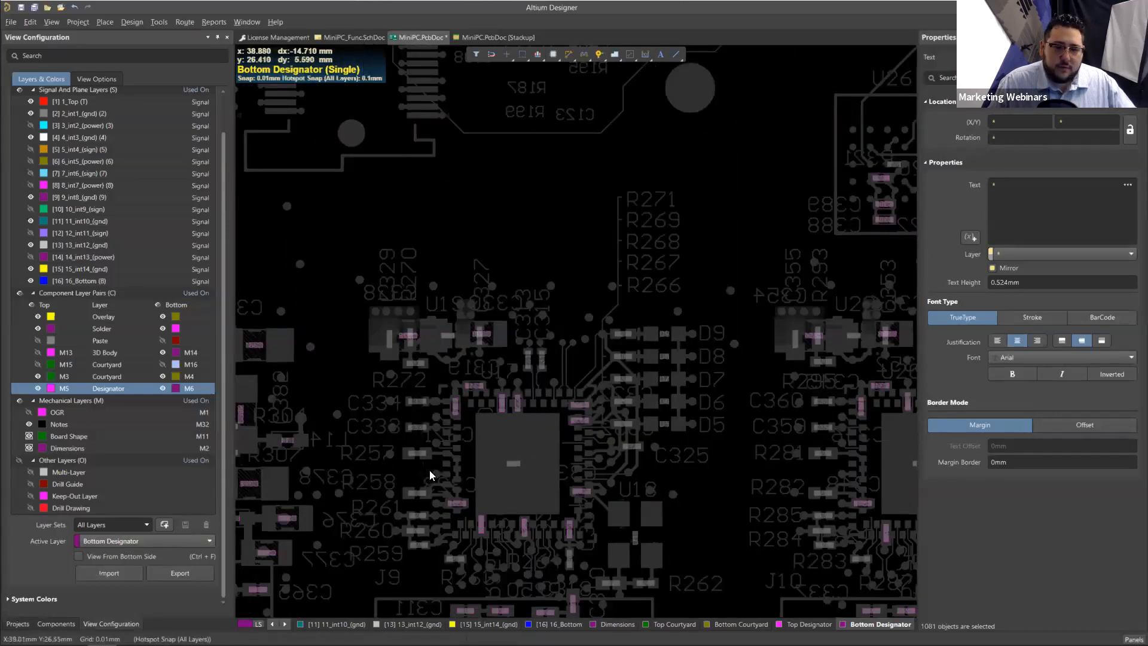
Step: Leave single-layer mode to display all visible layers in color and clear the designator selection
key("shift+s")
key("shift+s")
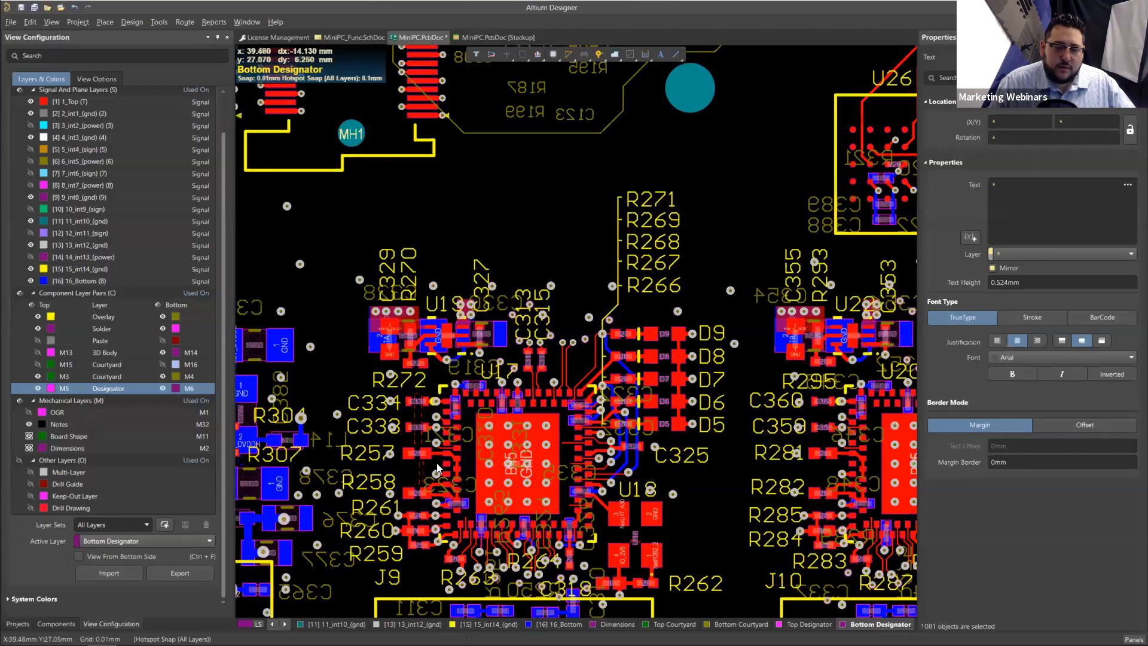
left_click(737, 513)
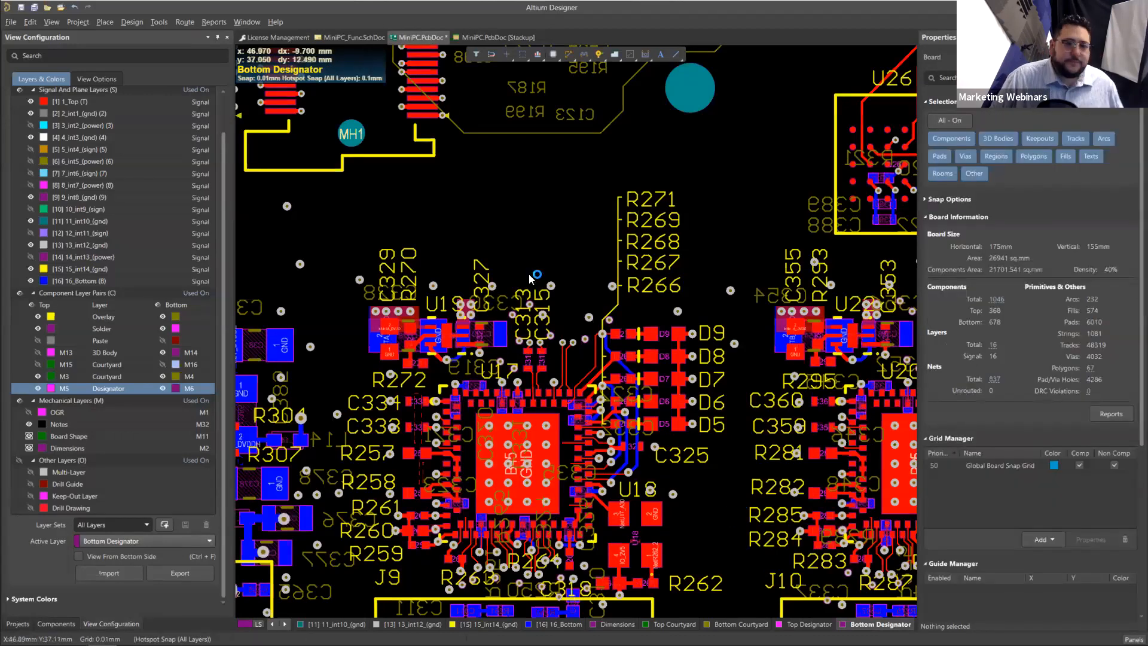
Step: Place two CAPPR55-200-1100X500X1200 footprints from MiniPC.PcbLib in the empty area beside the board's left edge
right_click_drag(645, 273, 861, 249)
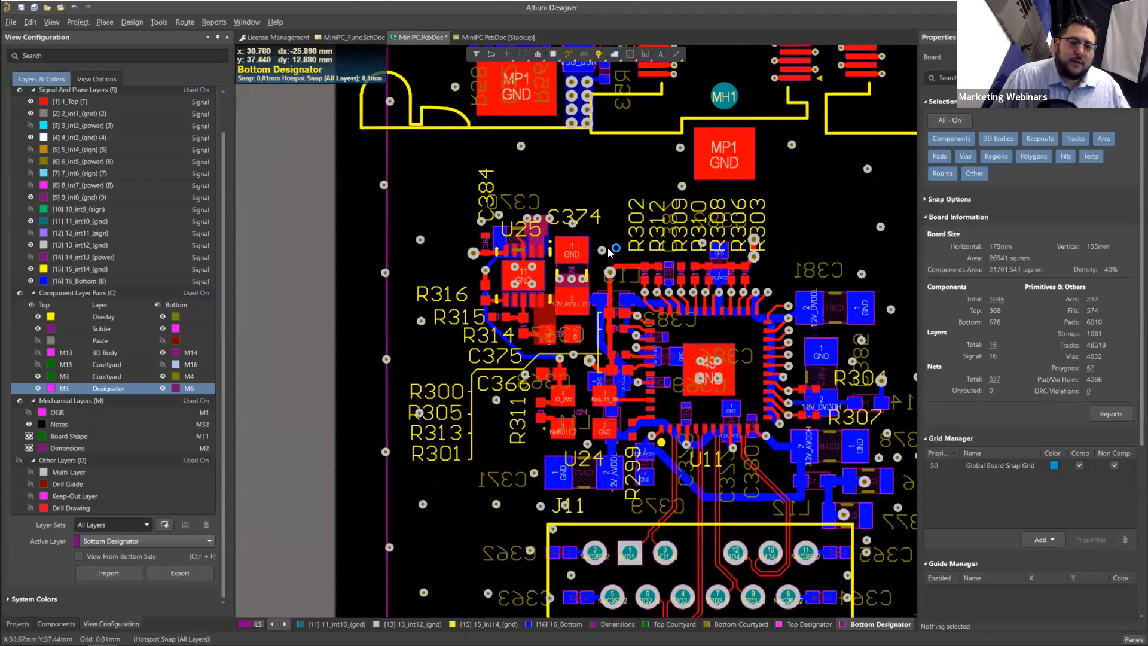
right_click_drag(256, 374, 366, 287)
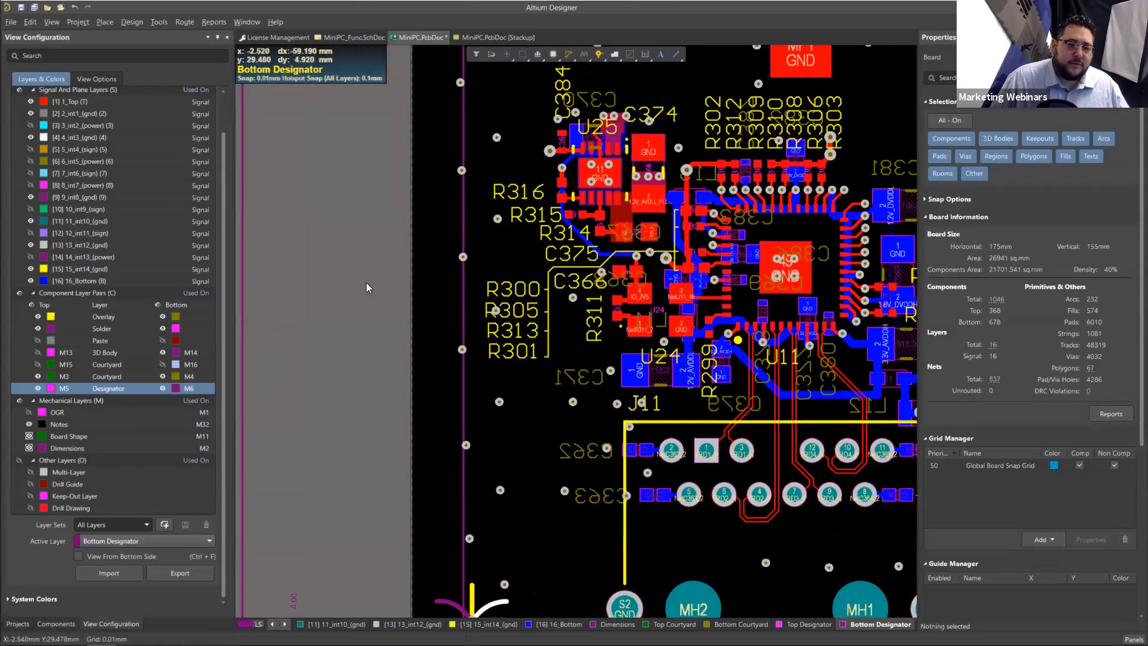
key("Page_Down")
left_click(56, 624)
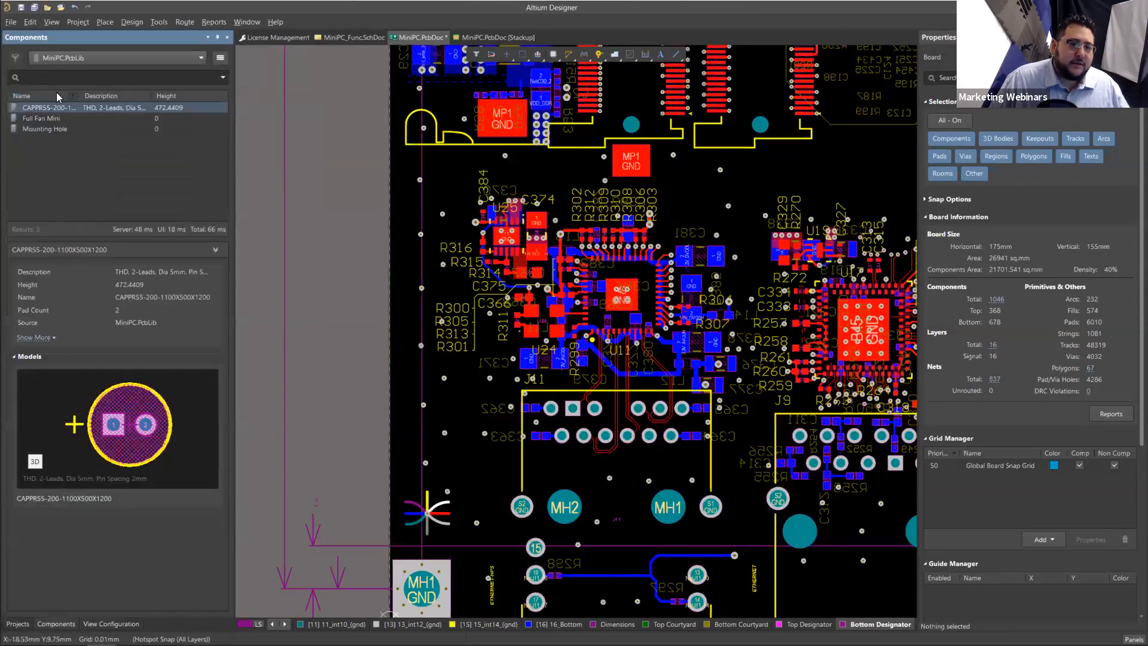
left_click_drag(62, 110, 253, 280)
right_click_drag(252, 280, 391, 266)
left_click_drag(391, 266, 392, 266)
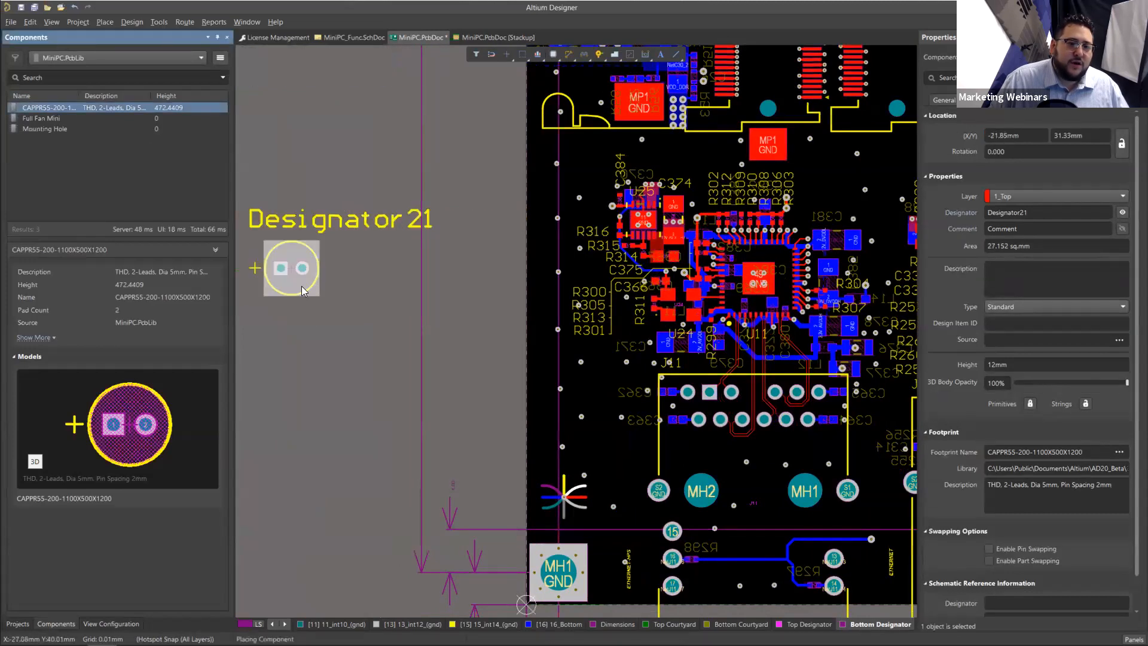
left_click(293, 269)
left_click(350, 316)
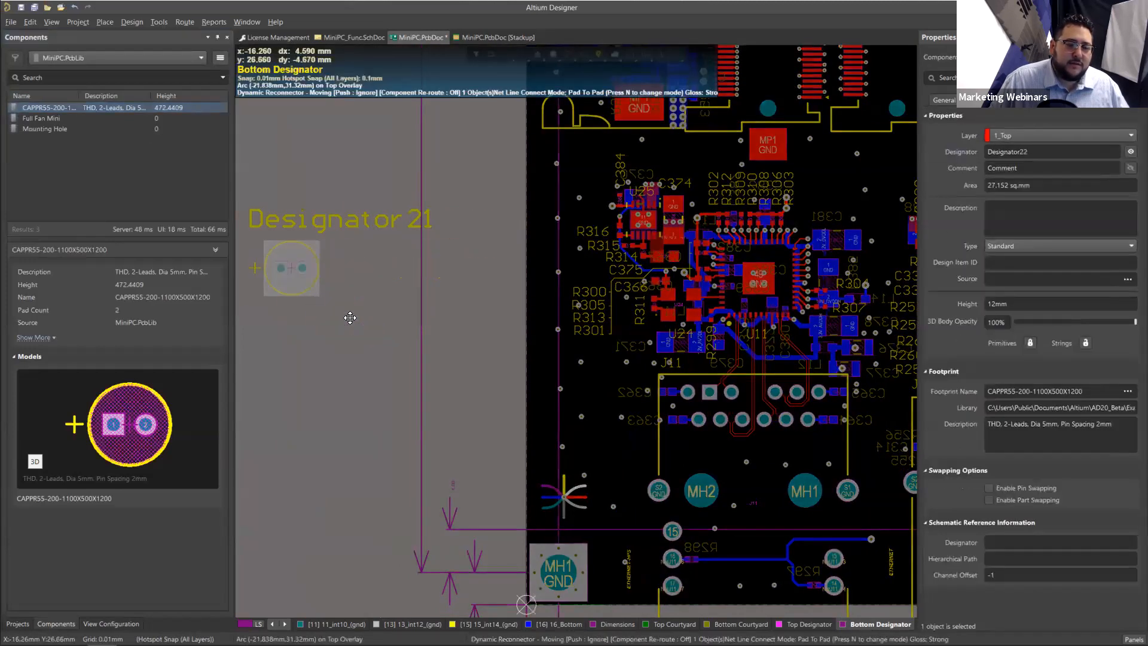
scroll(371, 363, "up", 2, "ctrl")
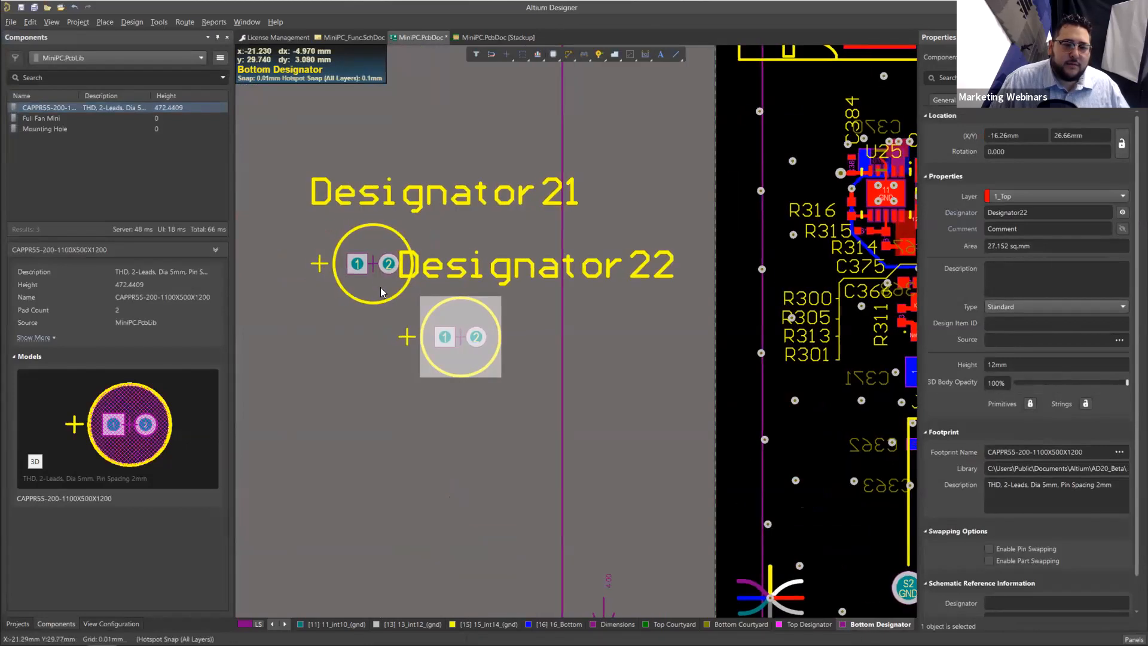
Step: Move the Designator22 capacitor closer to Designator21 and select both footprints to compare their selection boundaries
left_click(376, 275, "shift")
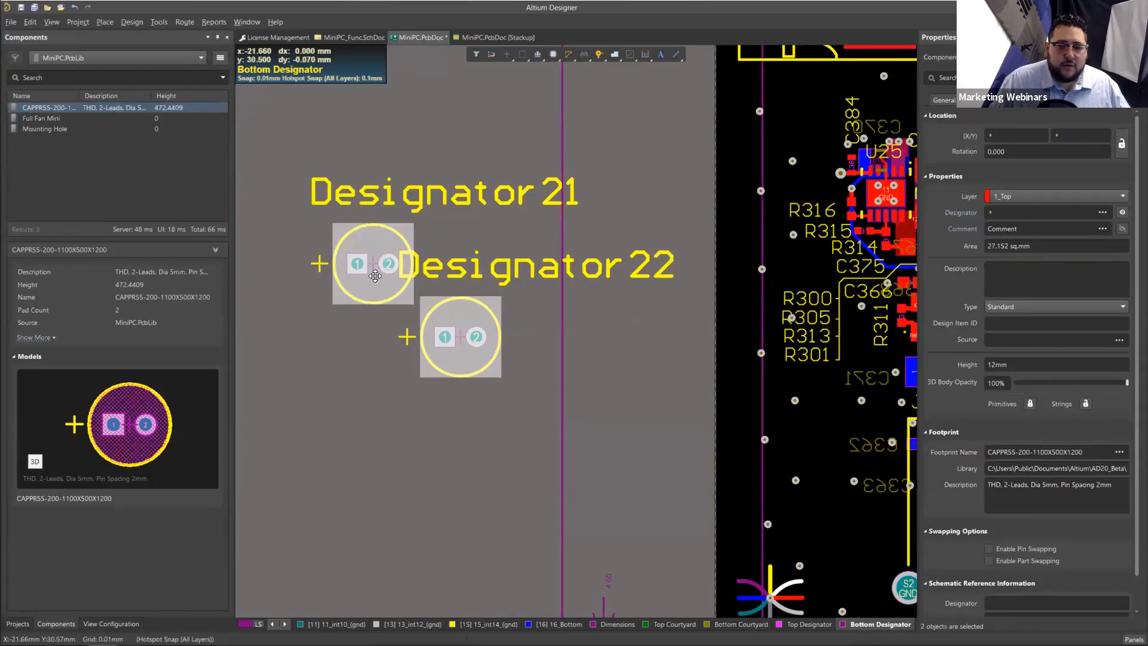
left_click_drag(459, 356, 438, 331)
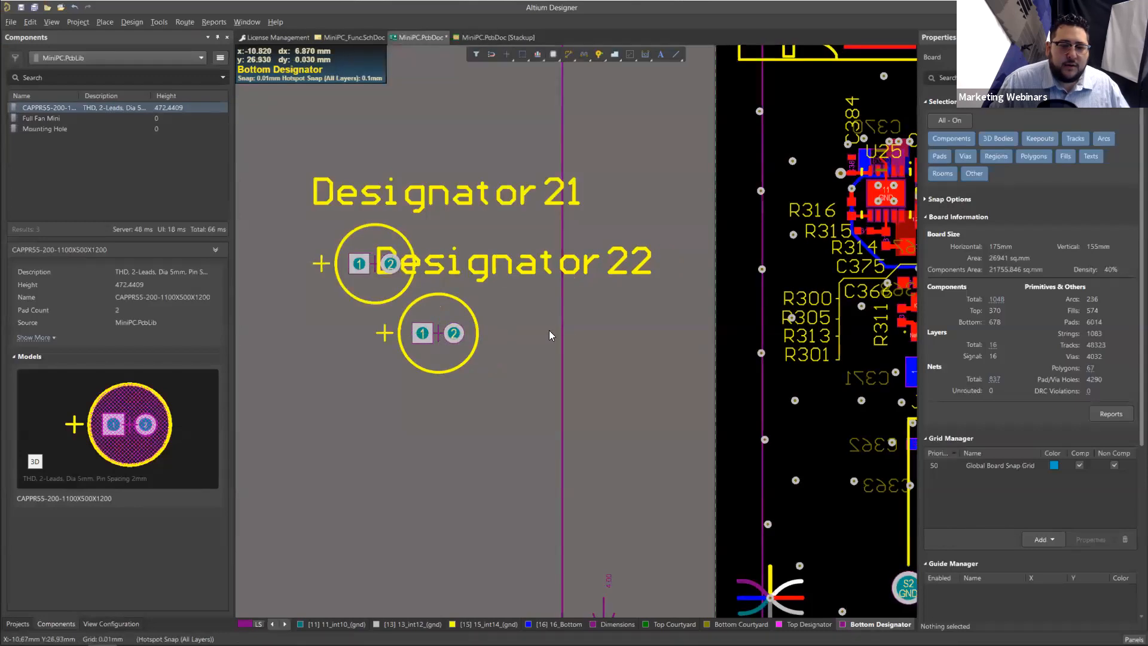
left_click(352, 273)
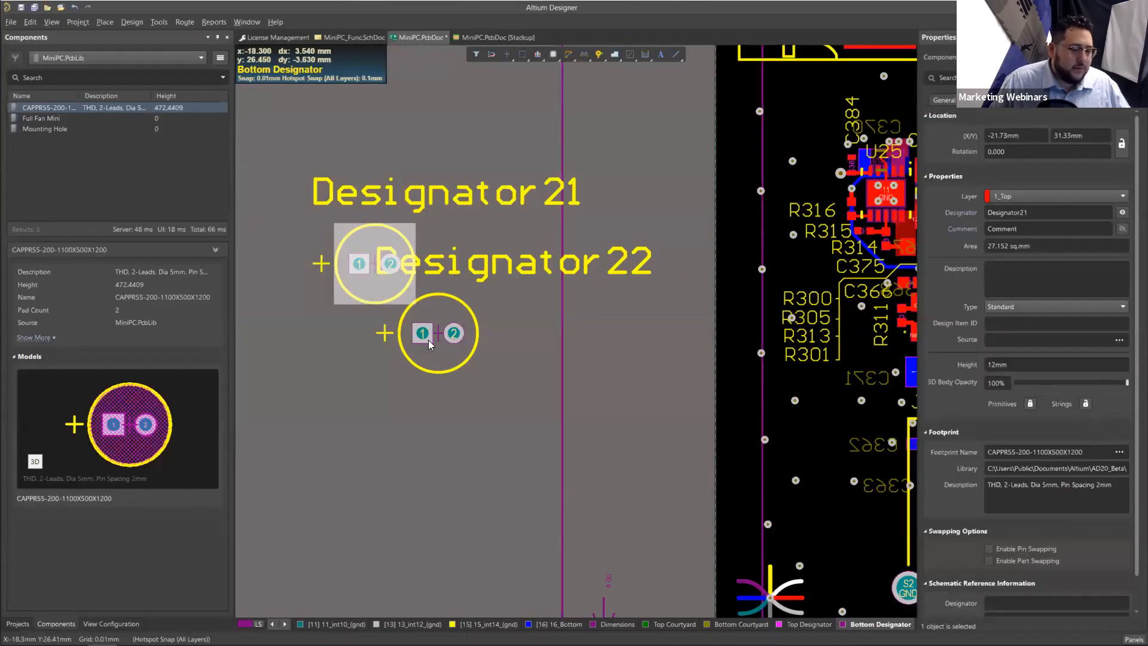
left_click(457, 323, "shift")
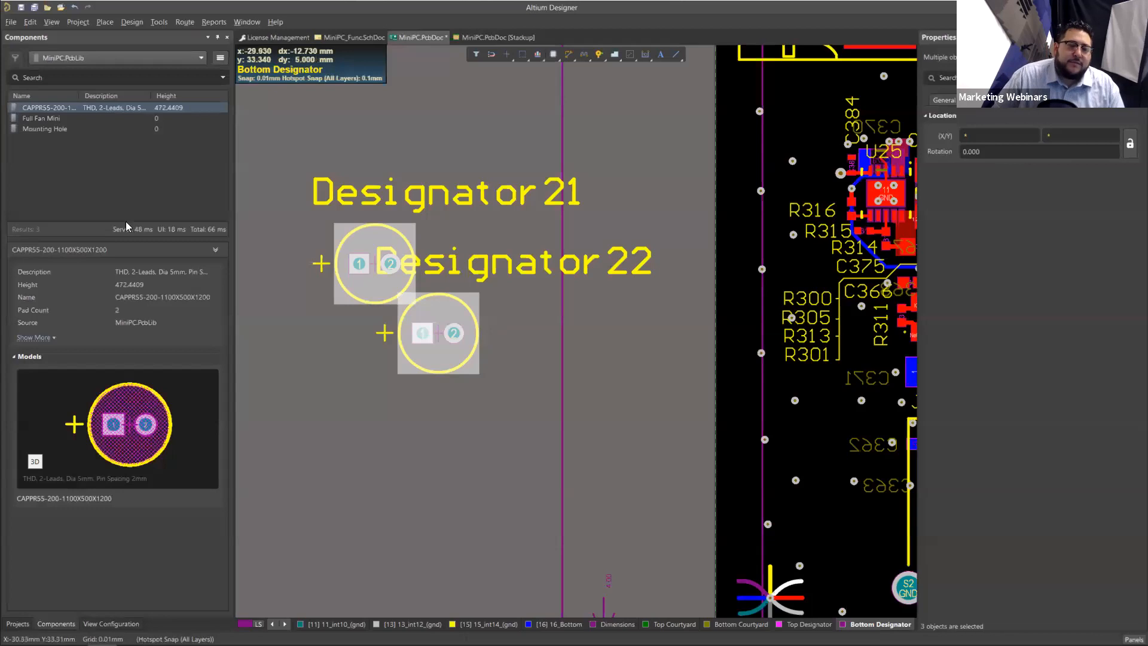
Step: Open the CAPPR55-200-1100X500X1200 footprint for editing in MiniPC.PcbLib and select its outer circular arc
right_click(71, 109)
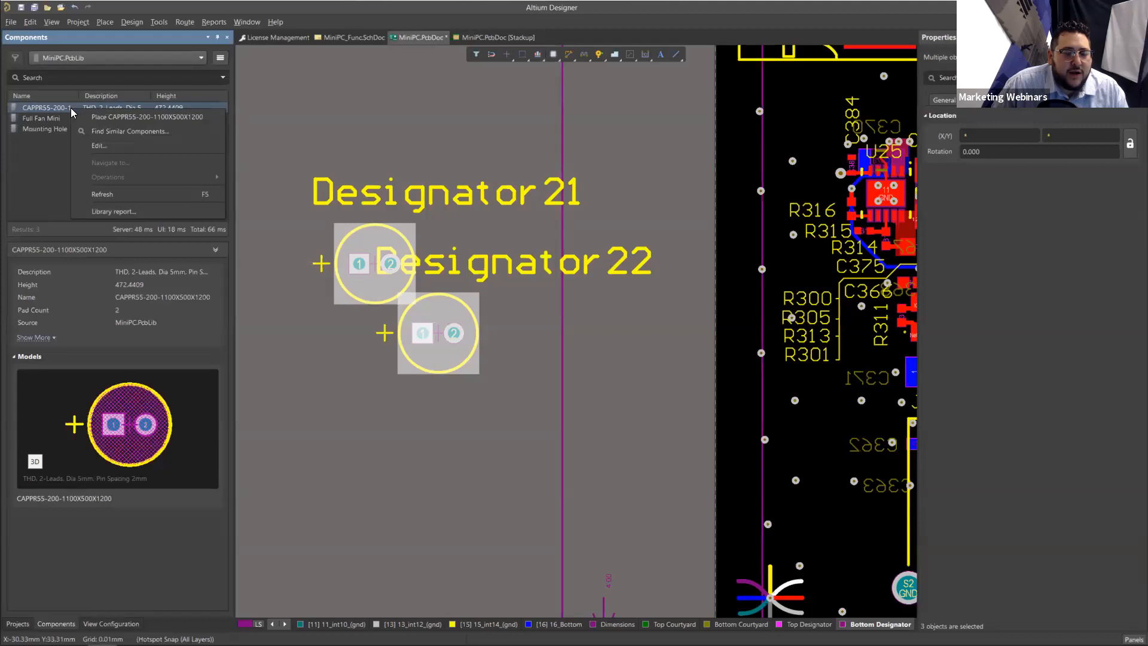
left_click(122, 144)
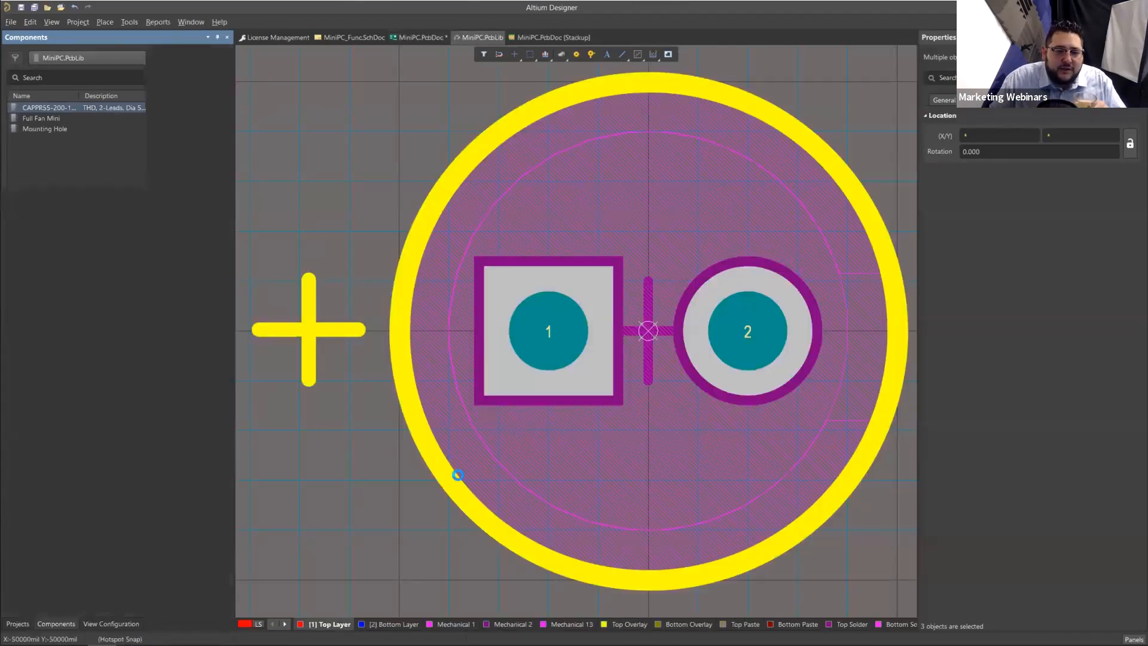
left_click(450, 479)
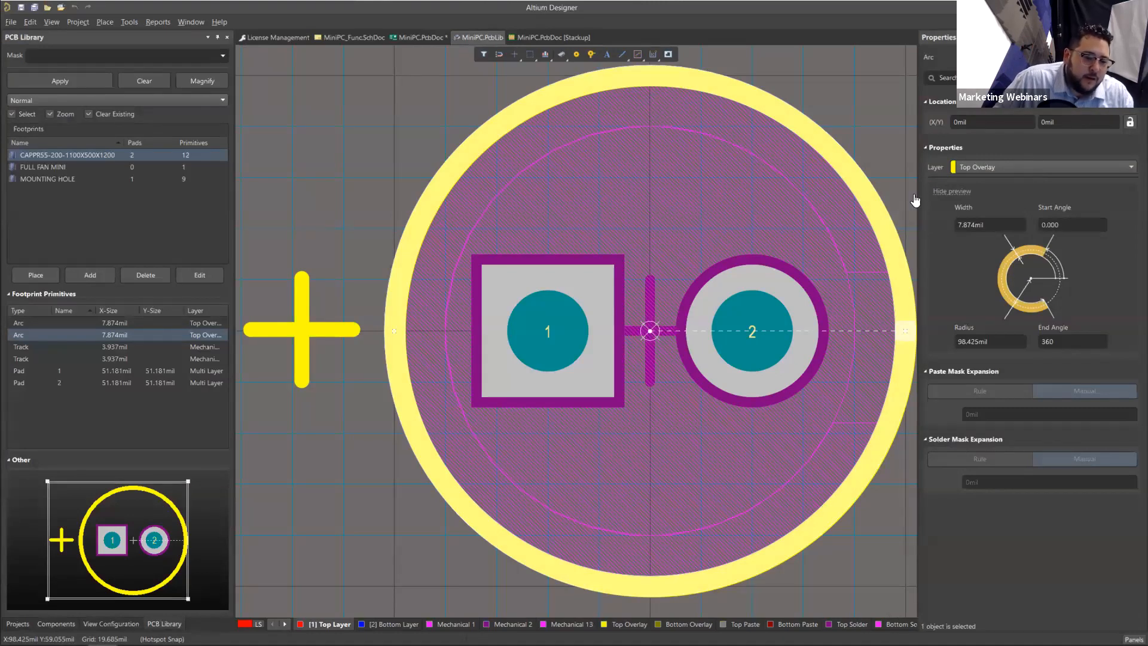
Step: Add a component layer pair of type Courtyard using mechanical layers 3 and 4
left_click(112, 623)
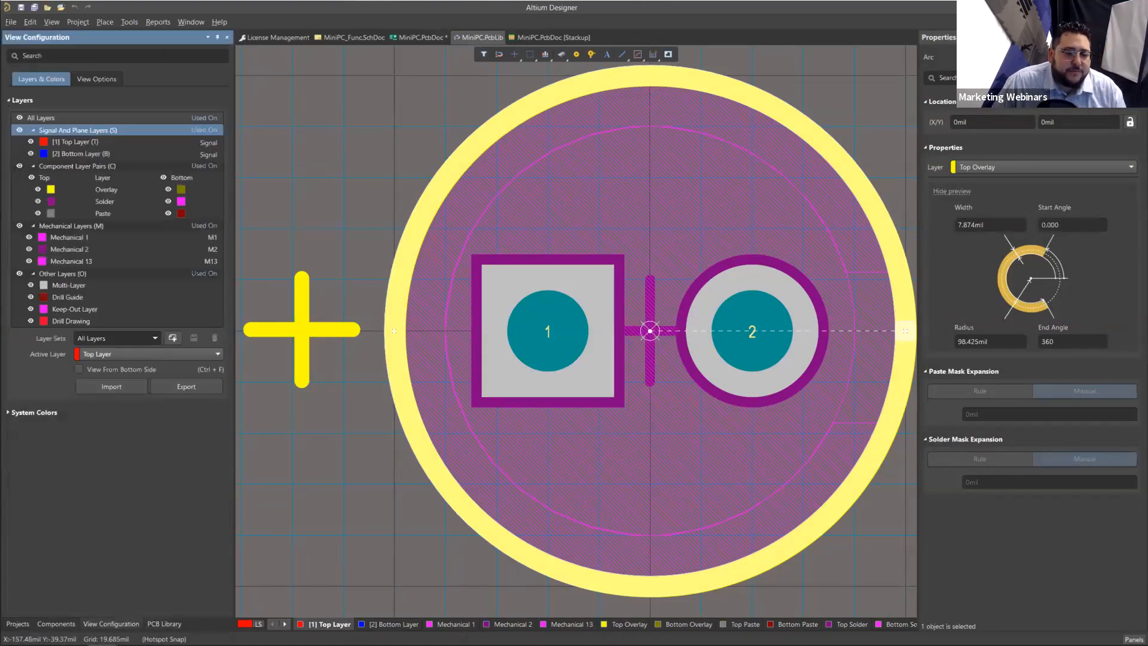
right_click(66, 165)
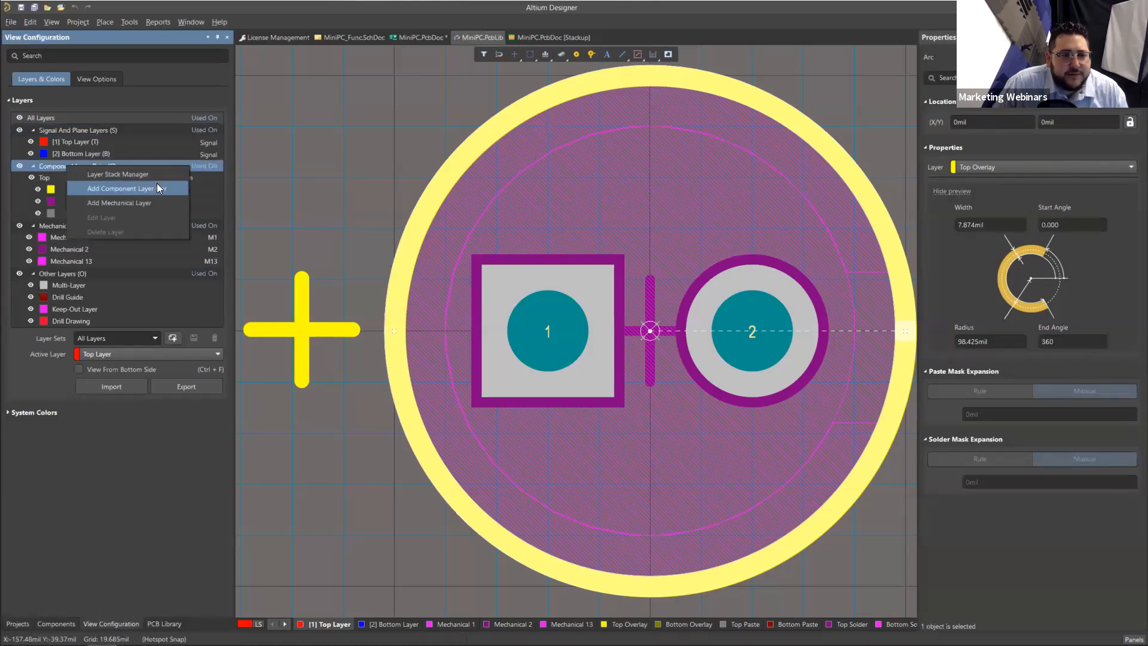
left_click(171, 190)
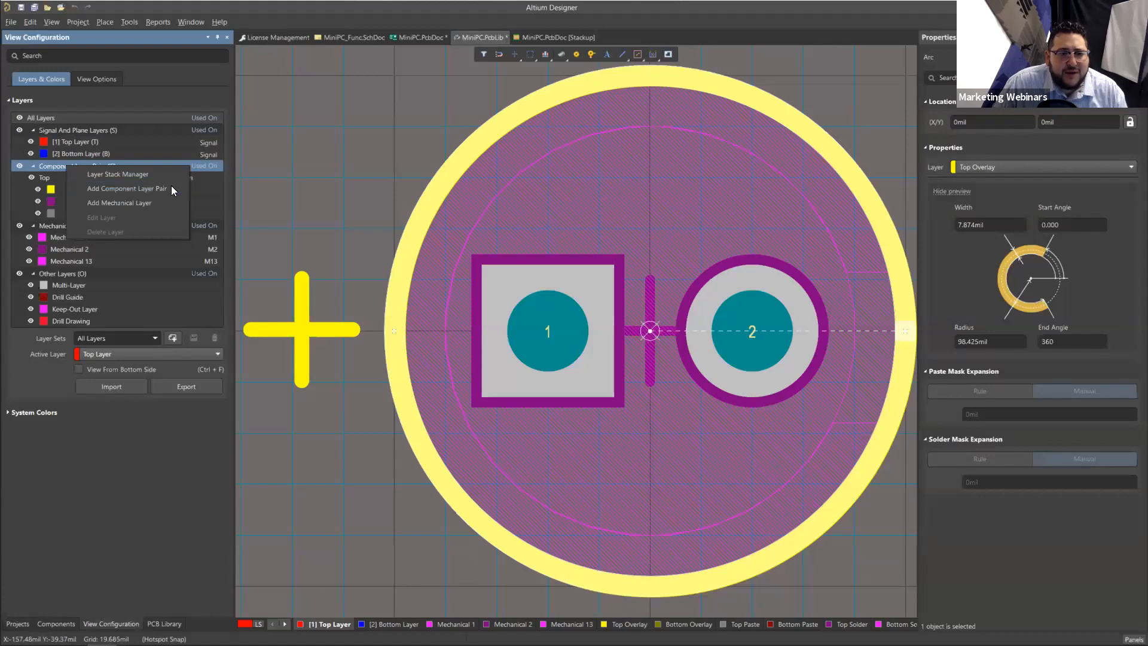
left_click(604, 338)
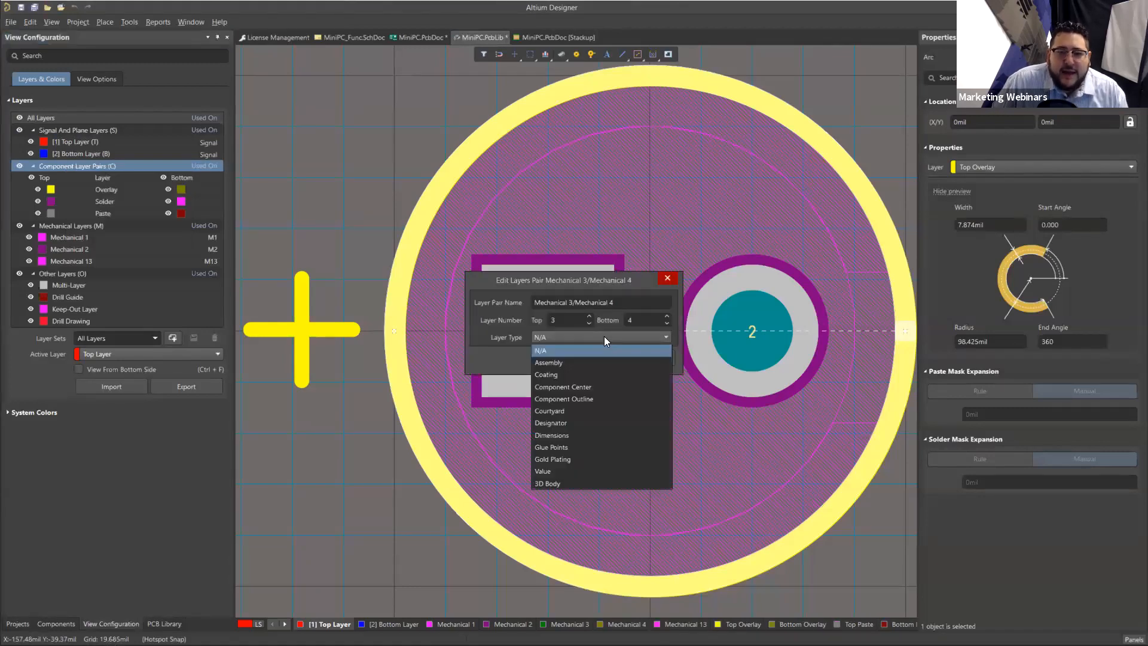
left_click(575, 412)
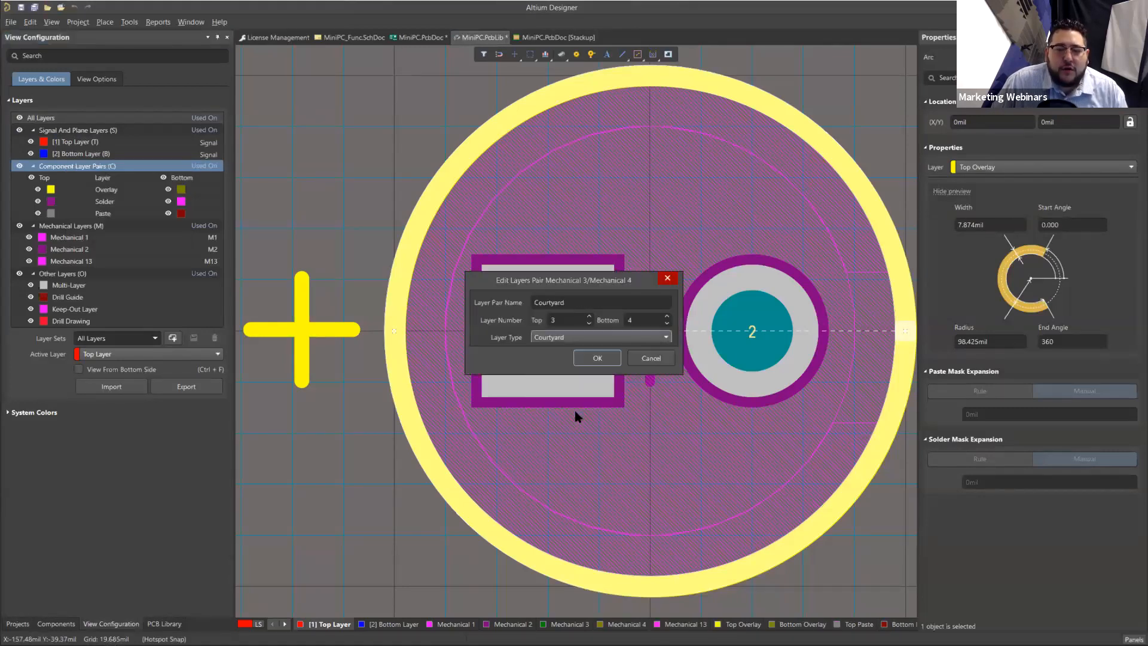
left_click(600, 358)
Step: Assign the footprint's selected outer circular arc to the Top Courtyard layer and save the library
right_click_drag(318, 458, 296, 405)
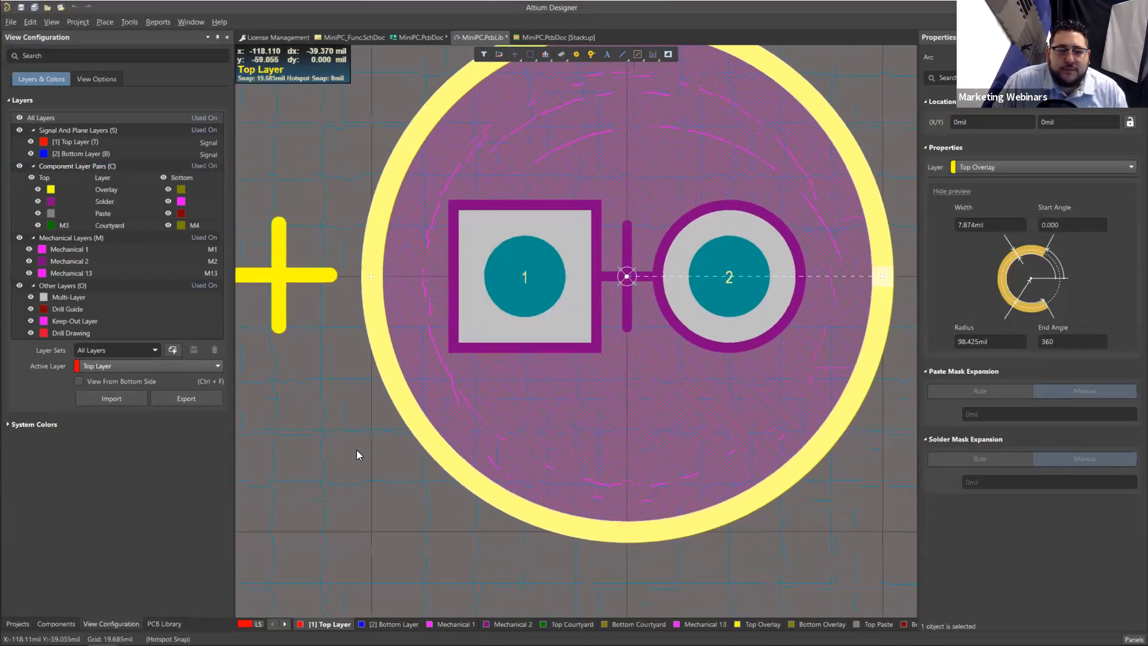
left_click(474, 481)
left_click(476, 480)
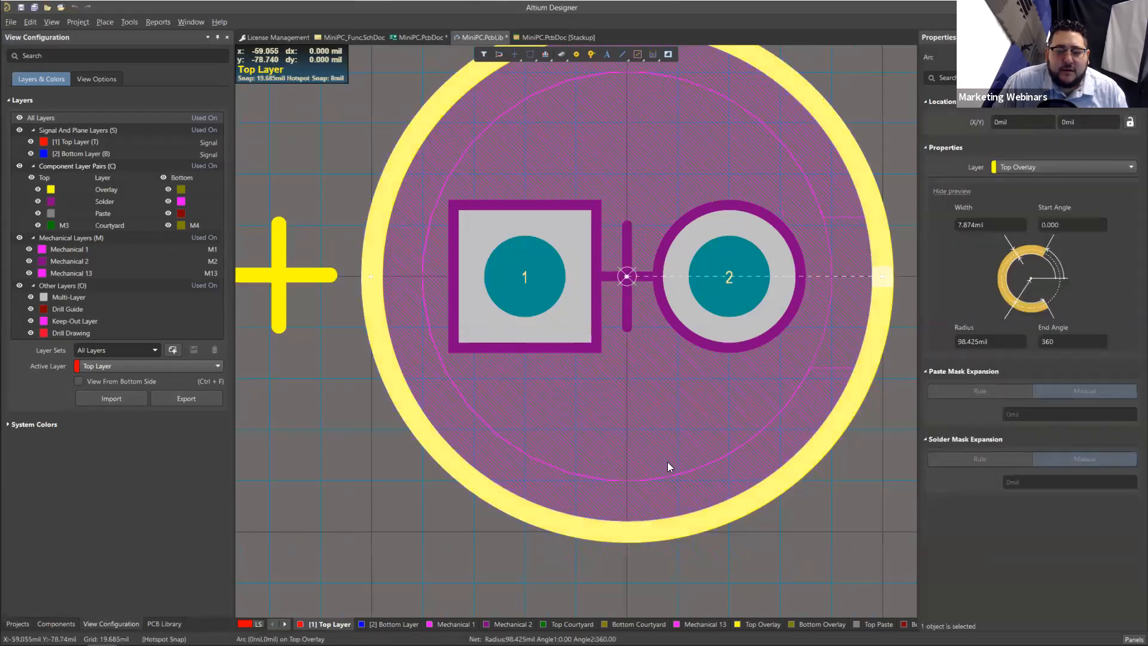
left_click(1118, 164)
scroll(1095, 215, "up", 3)
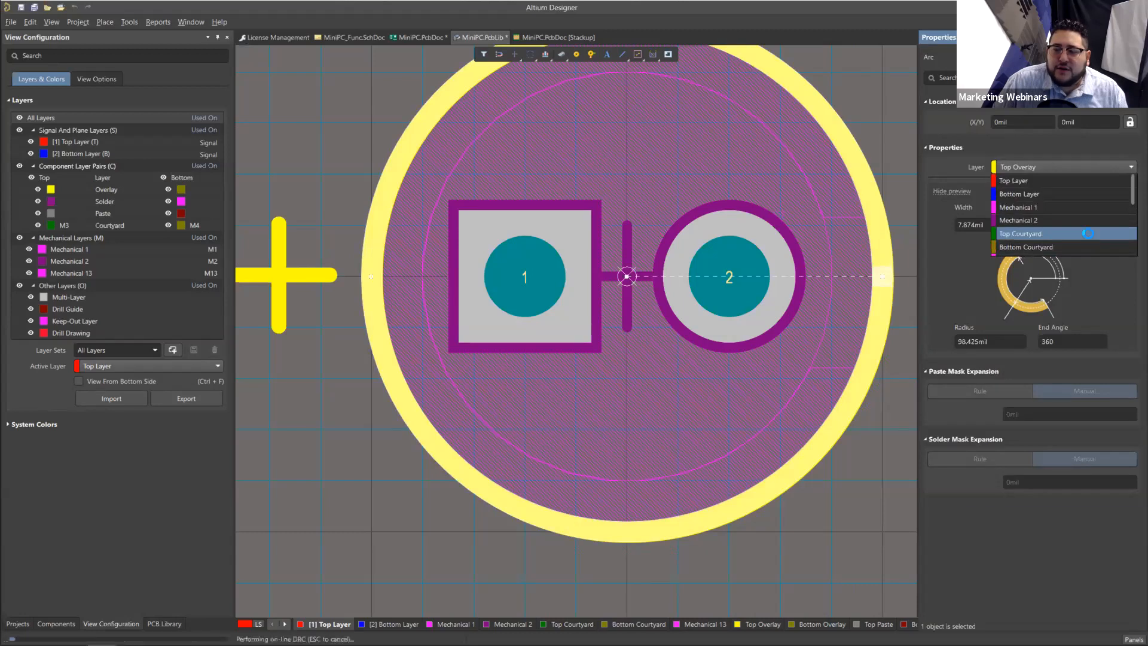
left_click(1088, 233)
right_click_drag(876, 424, 819, 467)
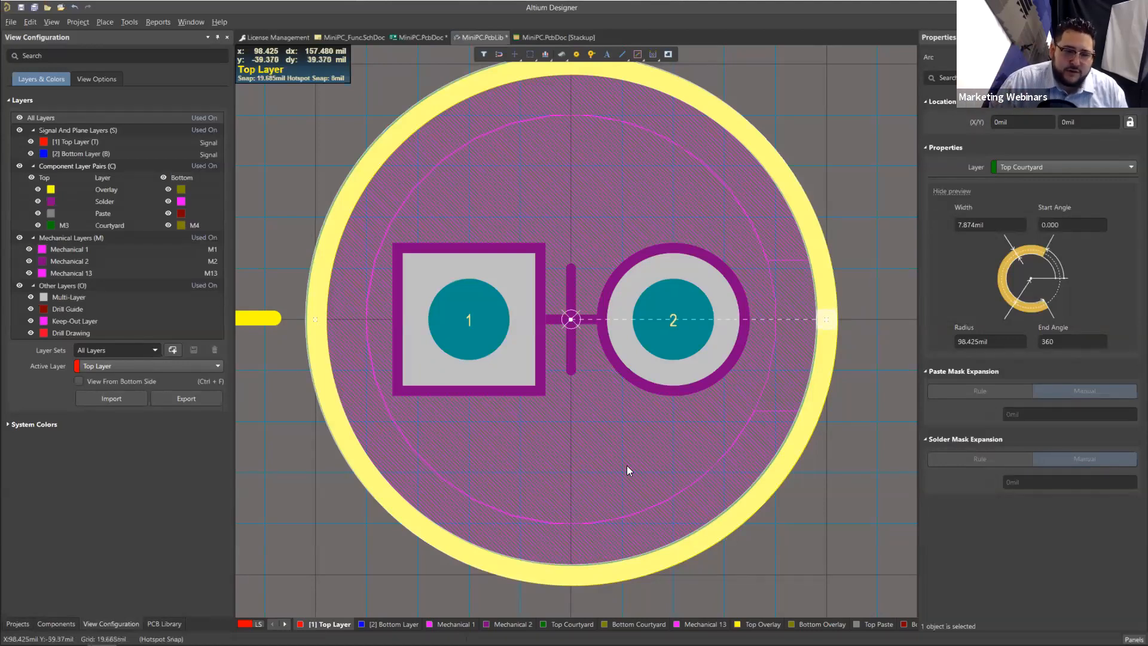
left_click(338, 515)
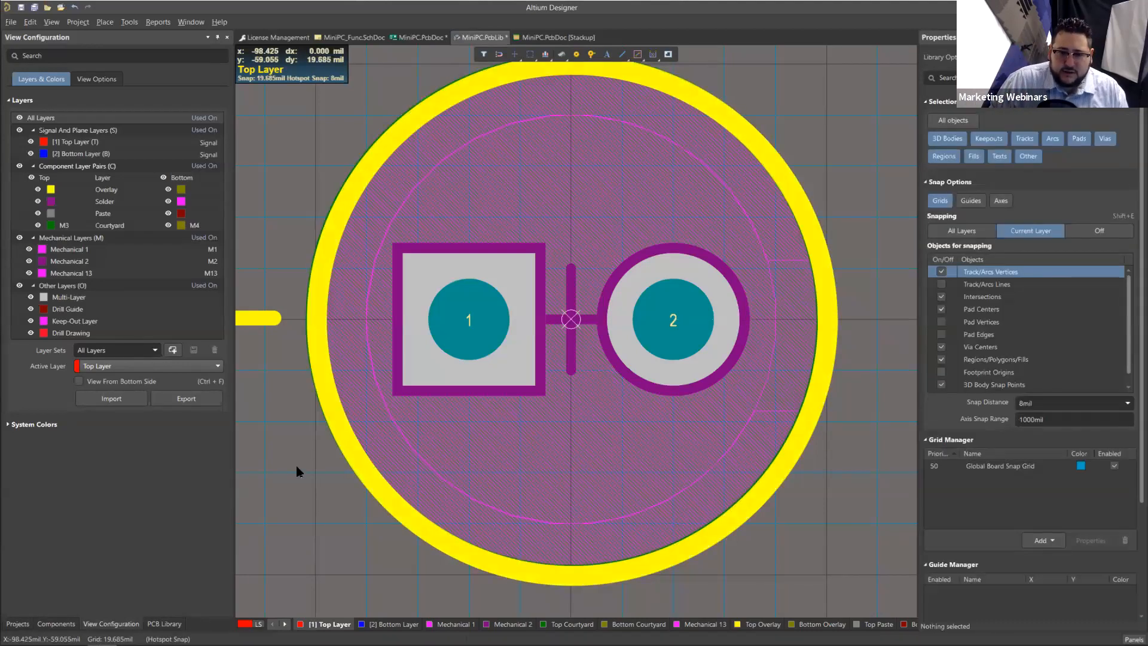
left_click(359, 456)
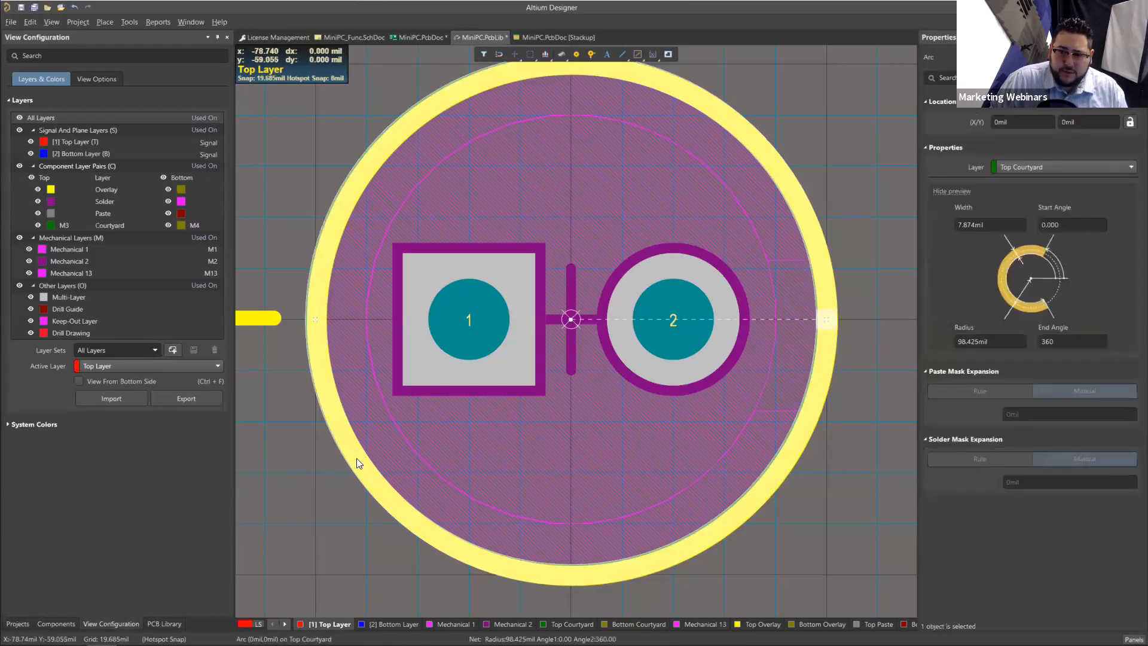
left_click(320, 486)
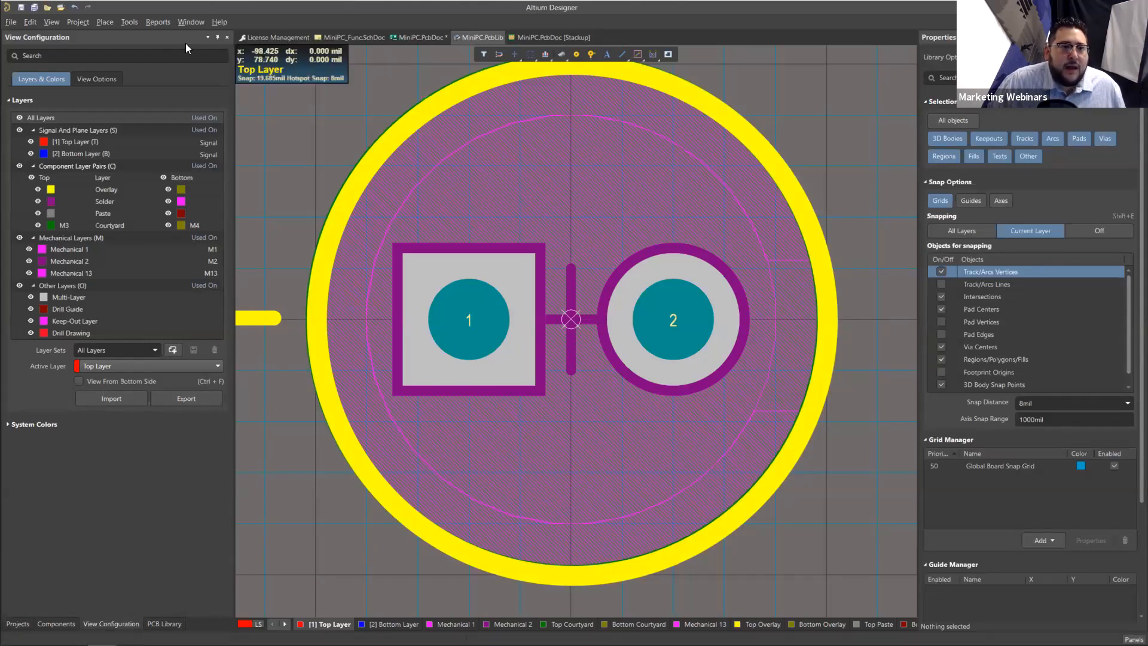
Step: Update the PCB with the current footprint using the default update options and check the placed capacitors in MiniPC.PcbDoc
left_click(129, 22)
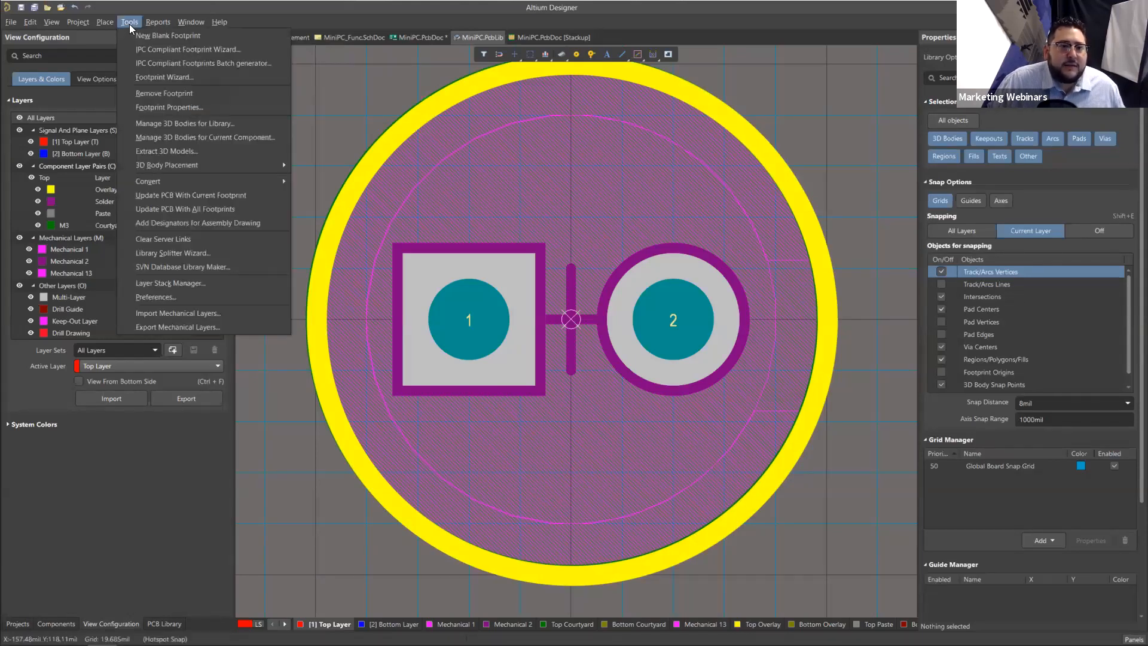
left_click(257, 196)
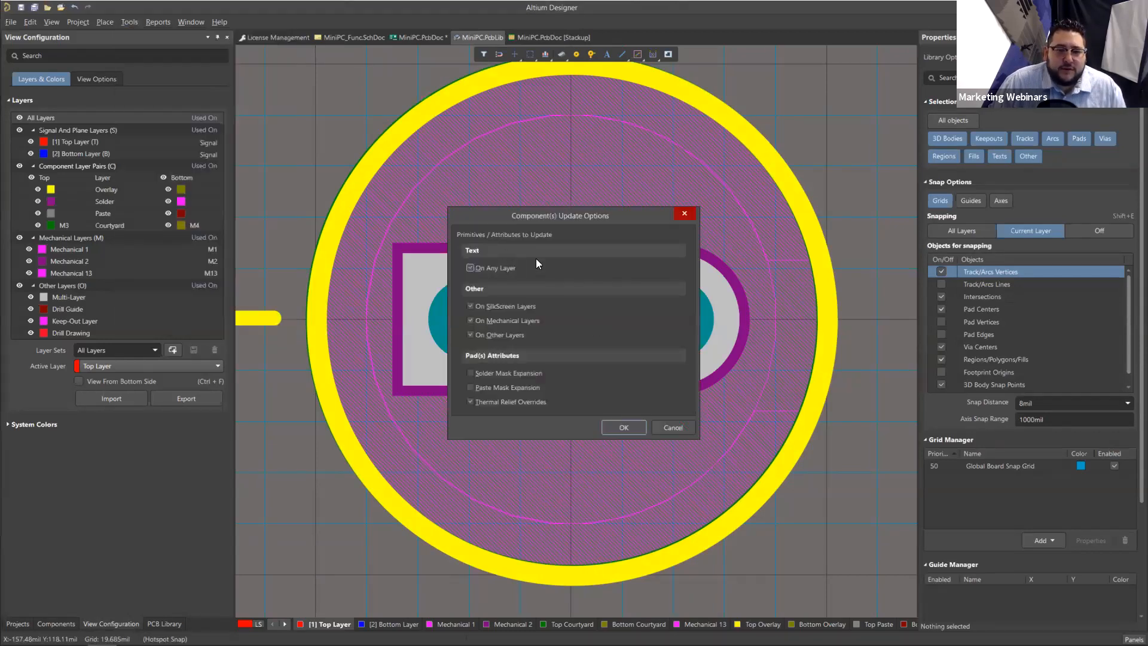
left_click(622, 427)
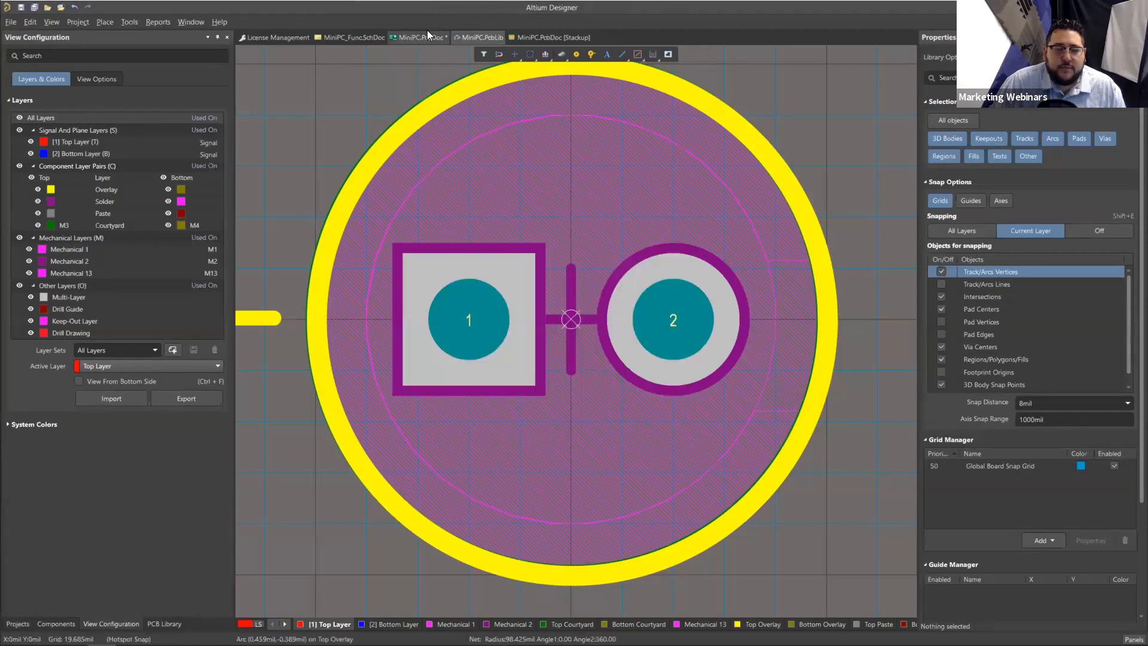
left_click(427, 35)
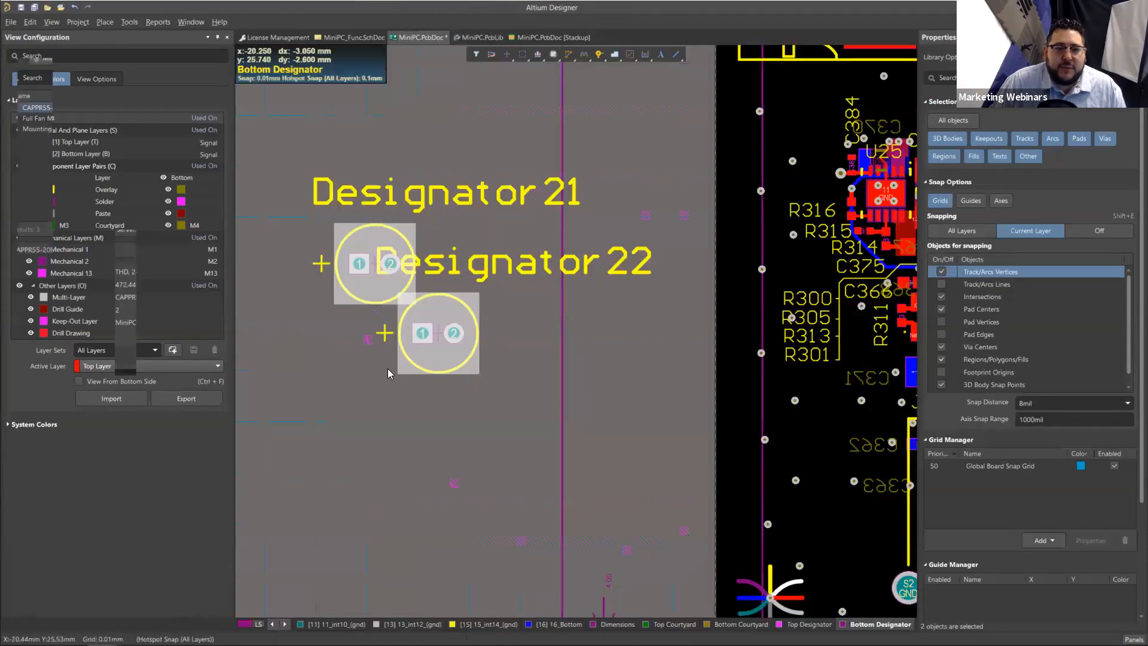
left_click(476, 37)
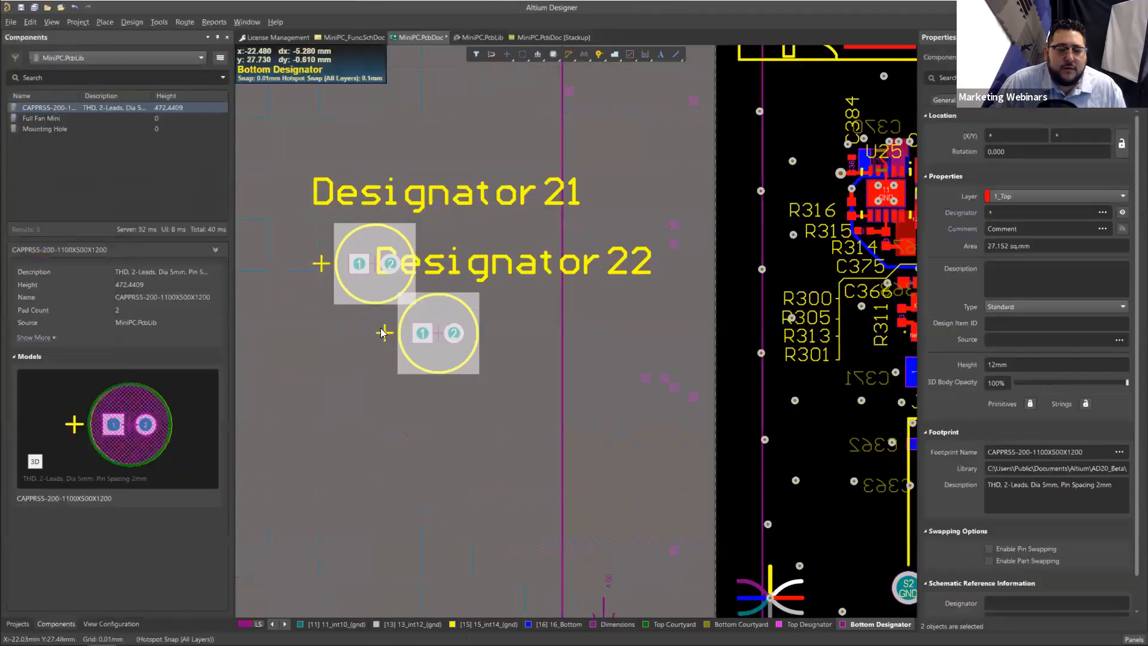
left_click(335, 327)
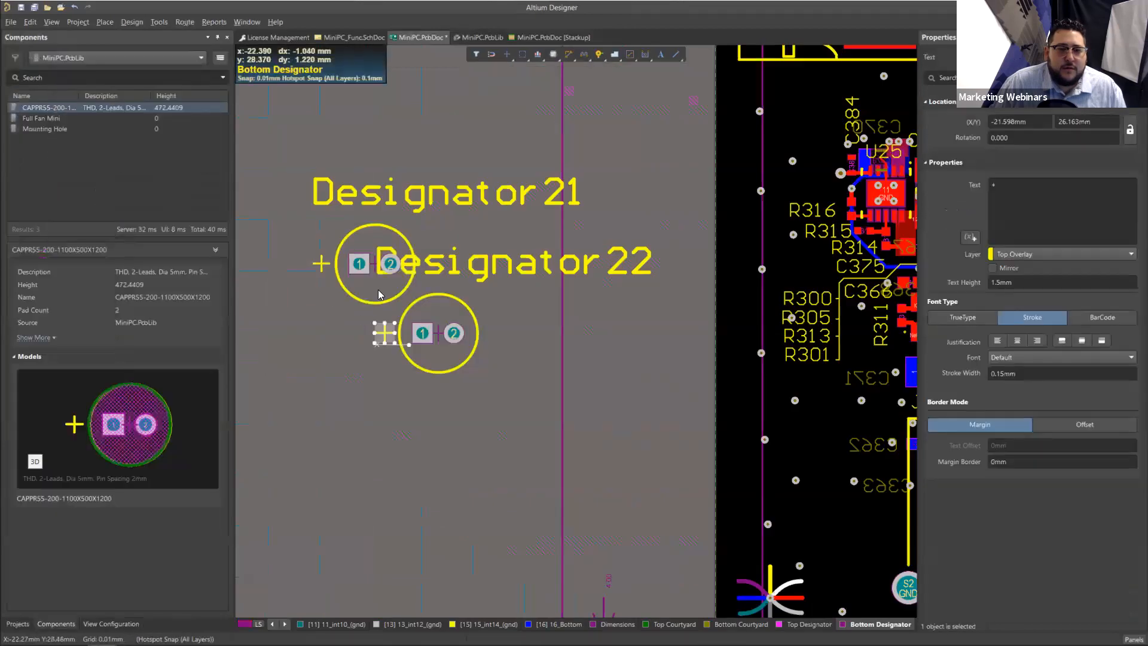
Step: Try again to update the PCB from the footprint library and recheck the two placed capacitors
left_click(442, 315)
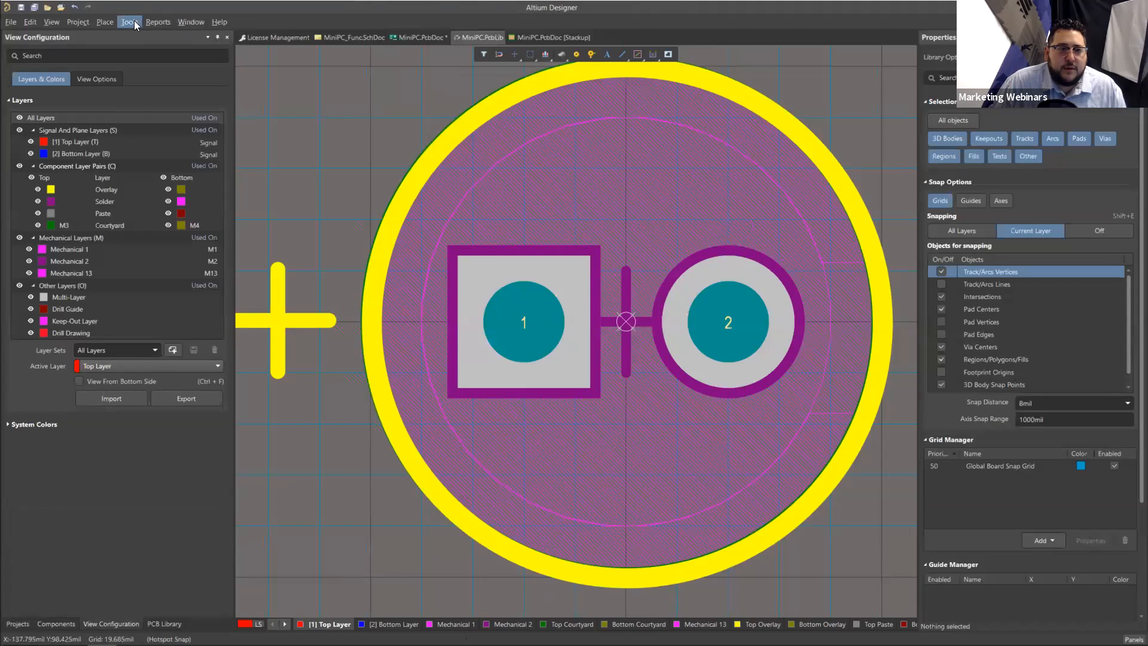
left_click(132, 22)
left_click(468, 171)
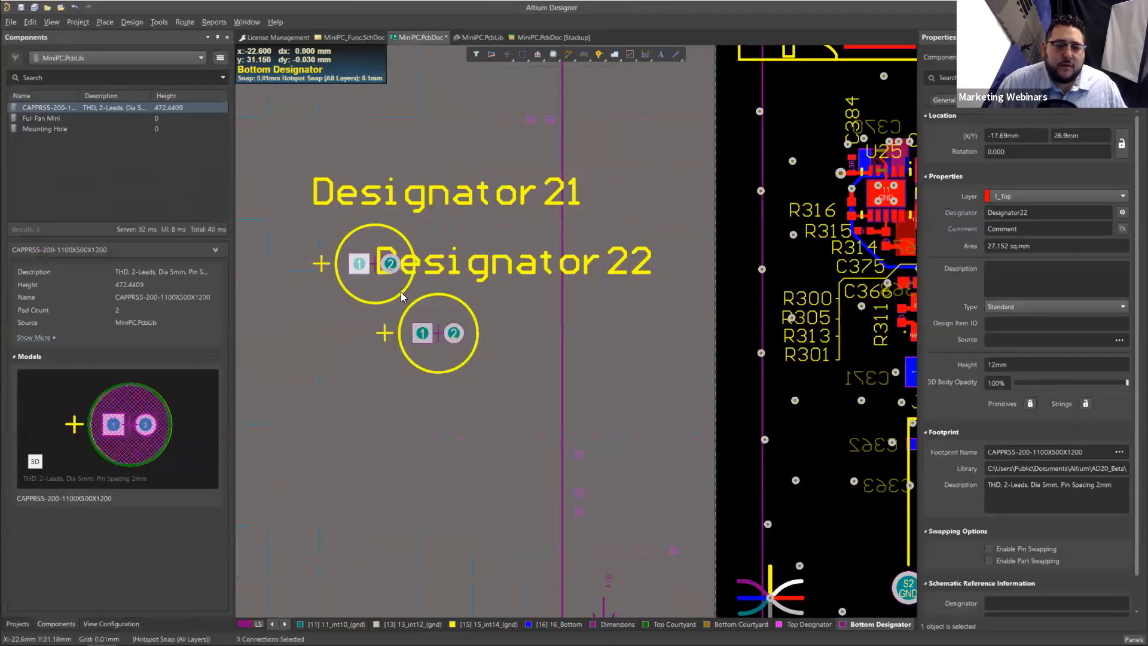
left_click(410, 304)
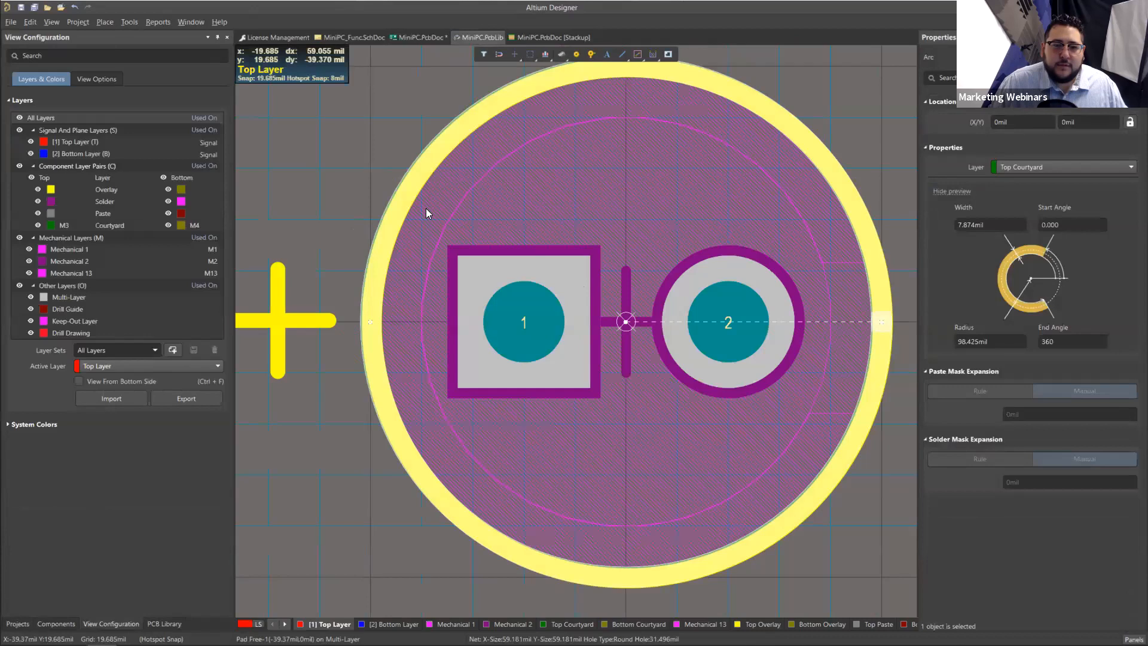
Step: Select the Top Courtyard arc in the library footprint and update the PCB with the current footprint once more
left_click(426, 209)
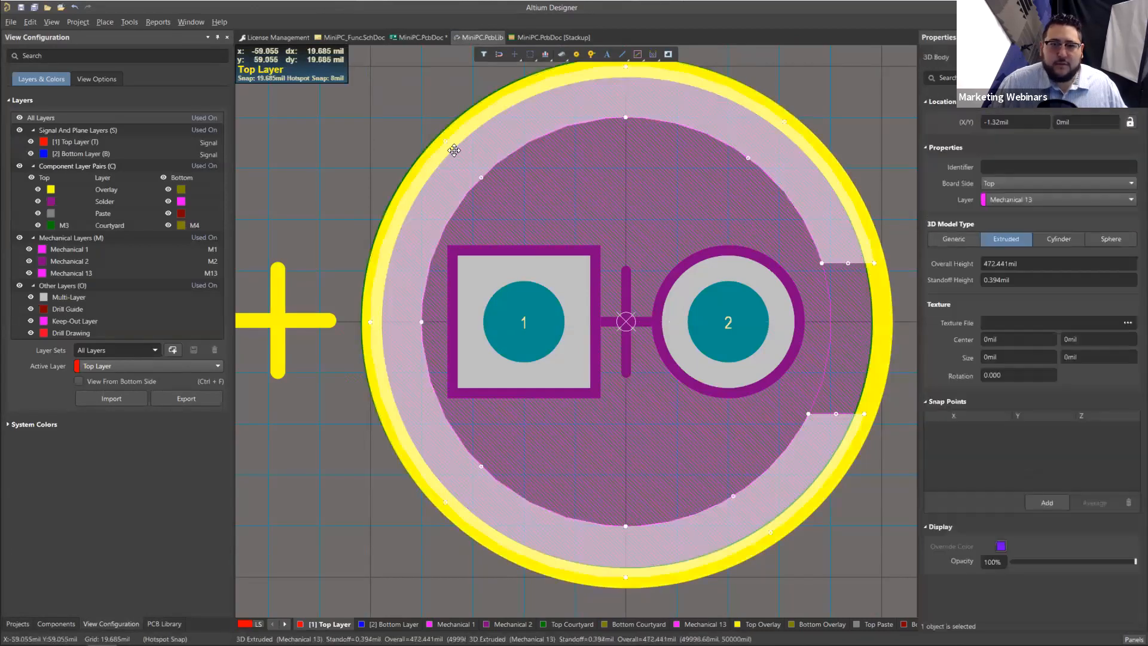
left_click(448, 145)
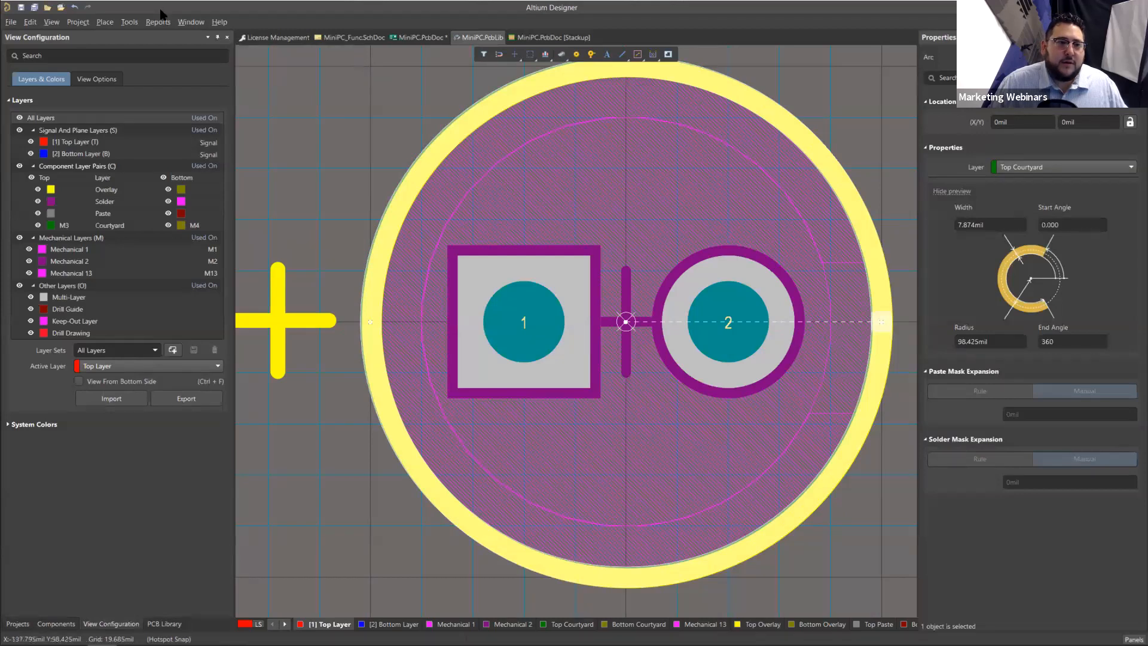
left_click(129, 22)
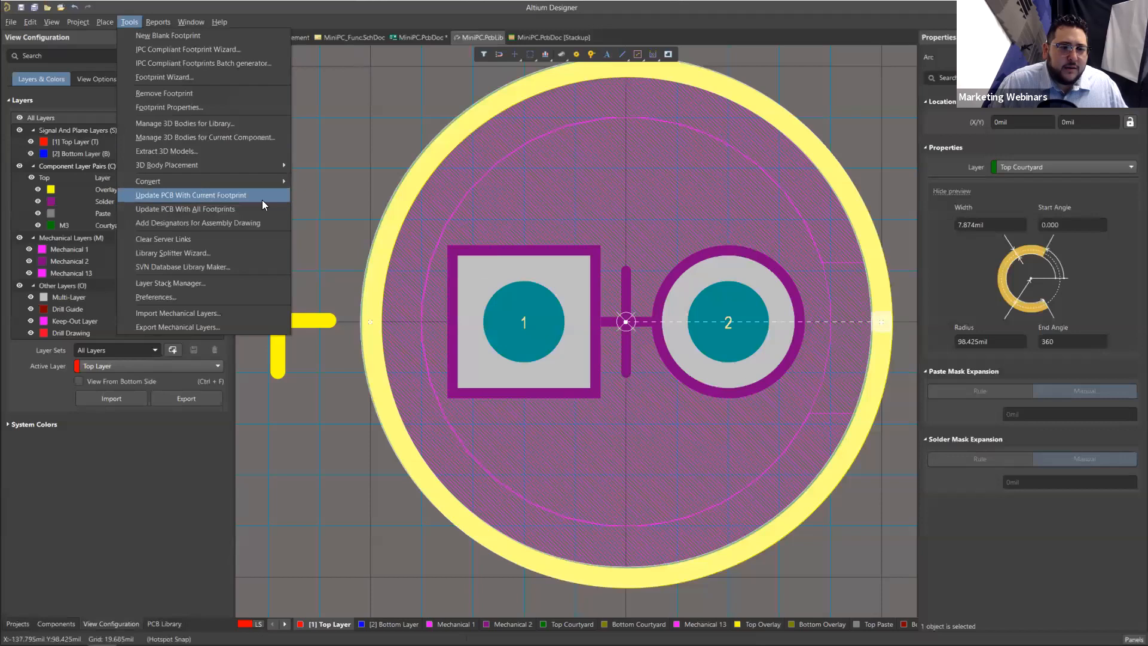
left_click(225, 200)
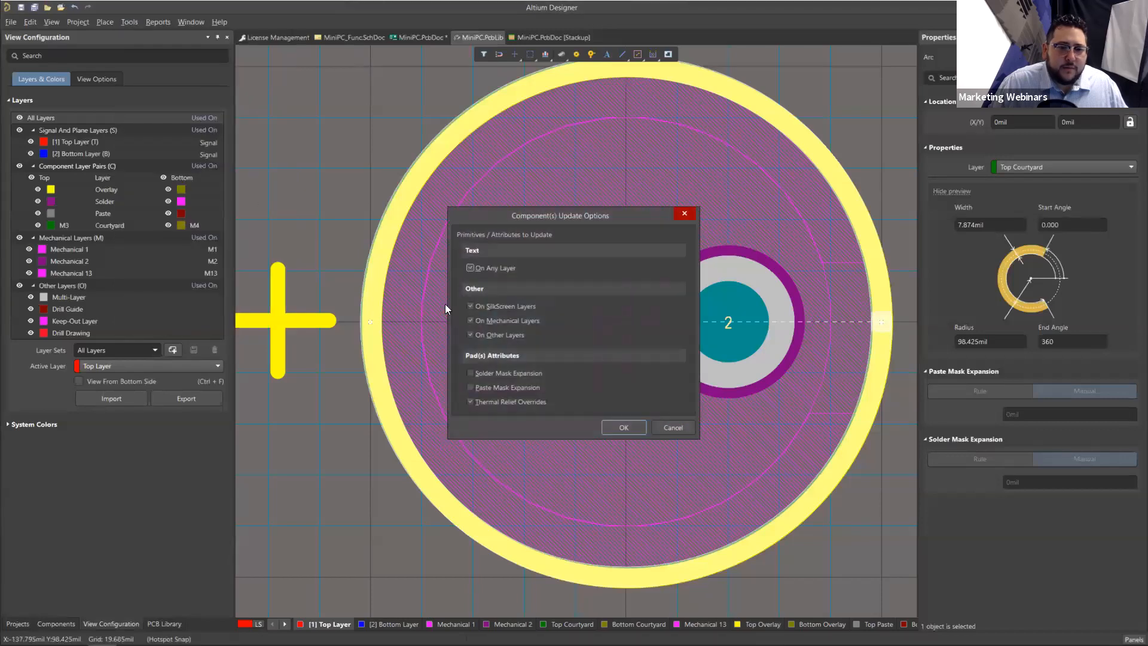
left_click(615, 425)
Step: Select Designator21 and Designator22 in turn on the board to examine their courtyard-based selection shapes
left_click(426, 37)
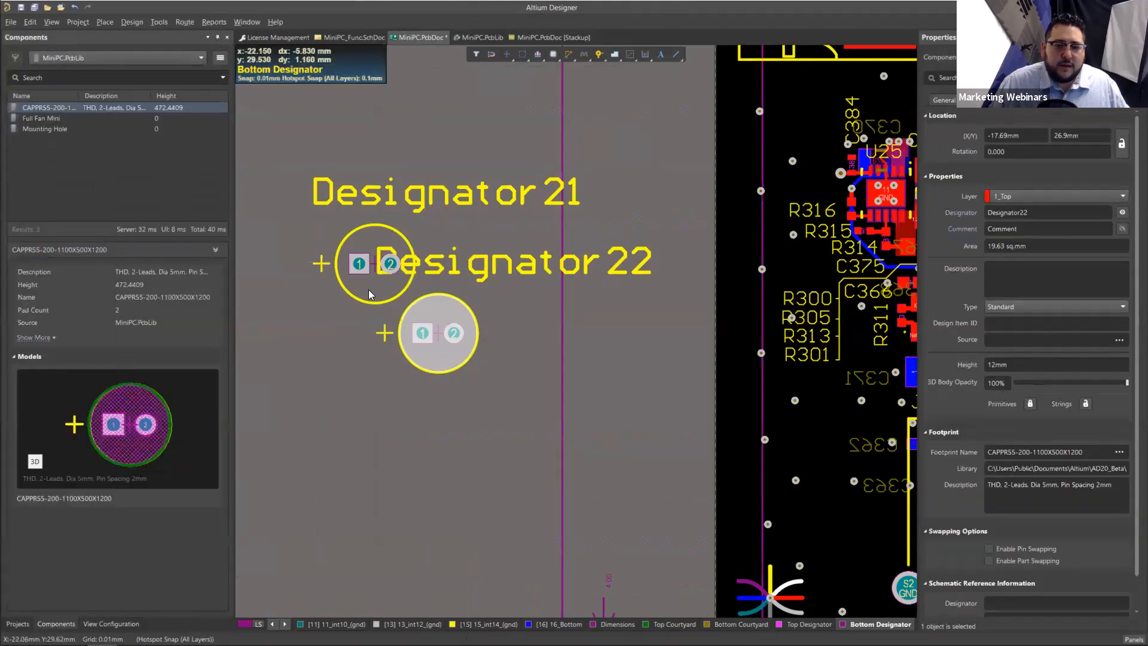
left_click(366, 281)
left_click(437, 314)
left_click(376, 285)
left_click(441, 312)
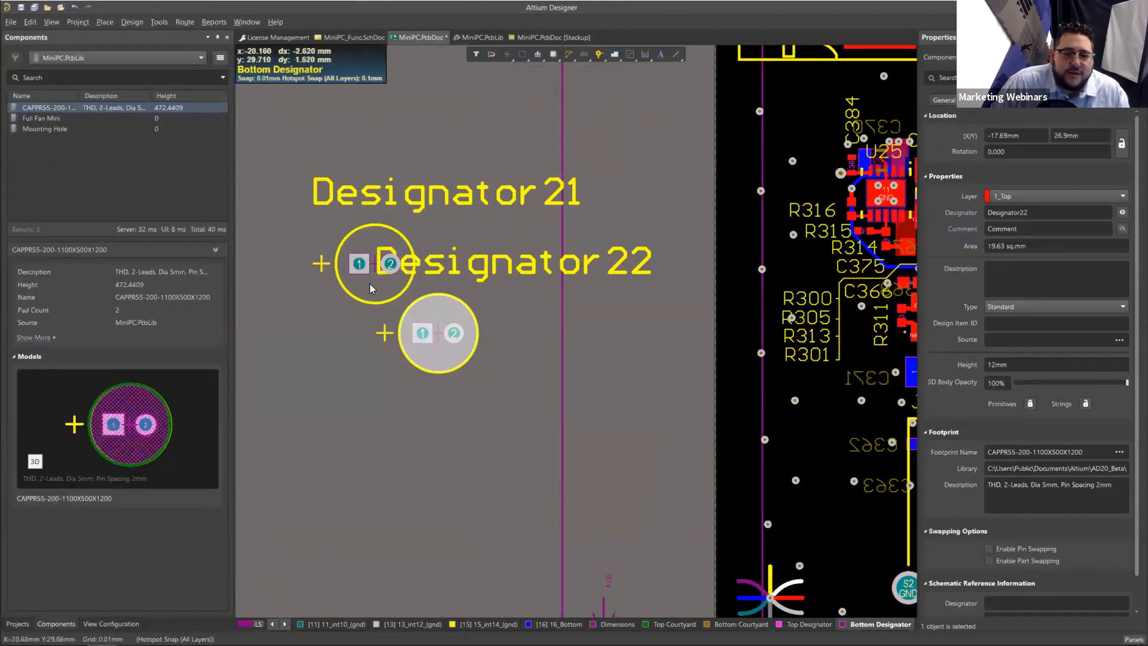
left_click(370, 286)
left_click(450, 314)
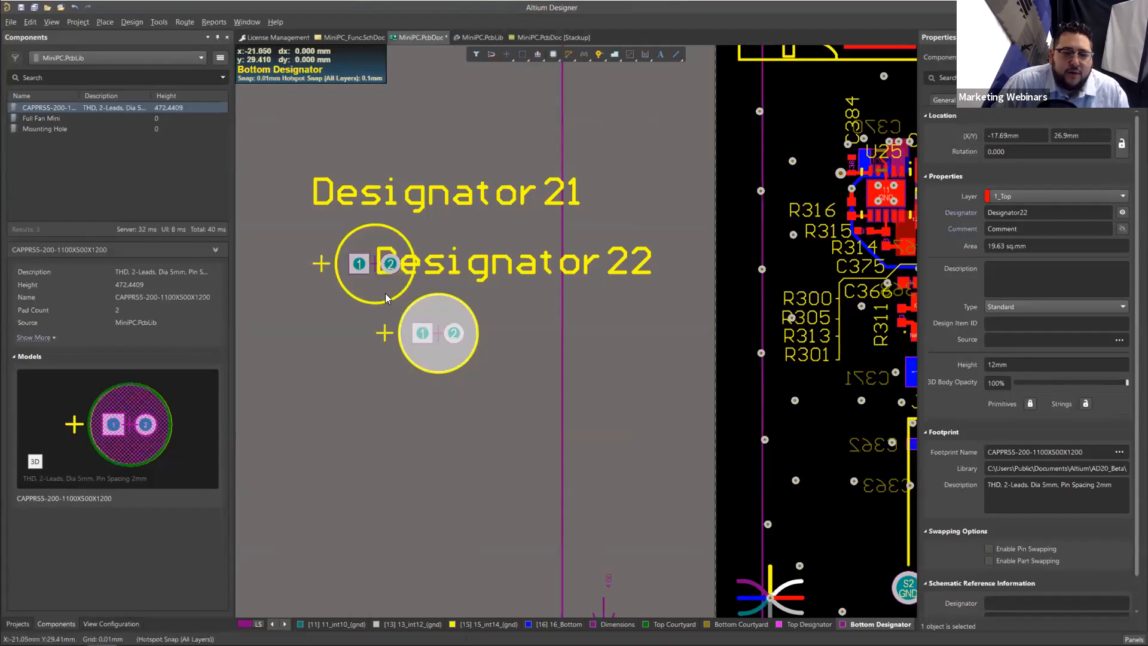
Step: Alternate the selection between the two placed capacitors to compare their courtyard boundaries, nudging Designator22 slightly
left_click(385, 293)
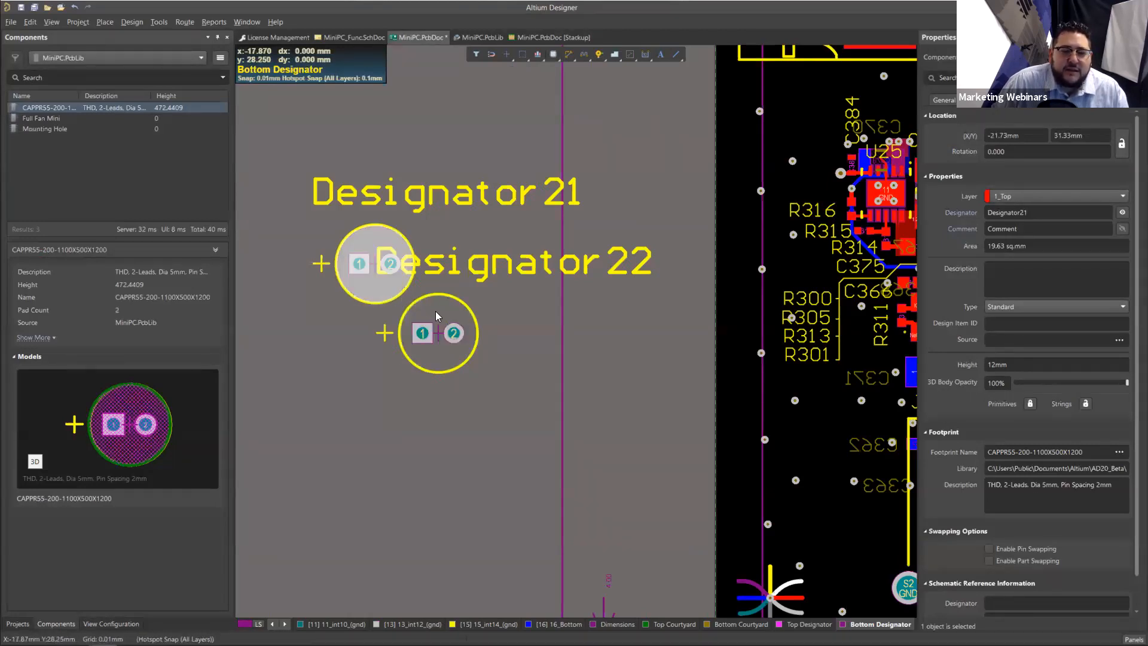
left_click(436, 311)
left_click(384, 292)
left_click(429, 304)
left_click(392, 292)
left_click(443, 321)
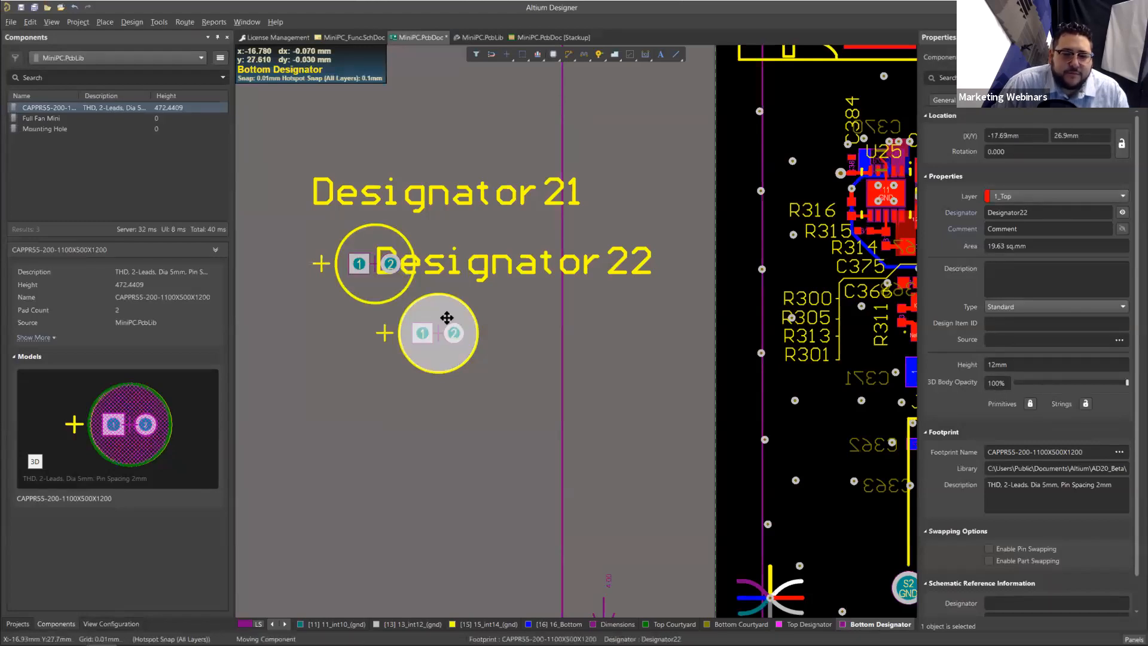
left_click_drag(449, 327, 453, 331)
left_click(436, 305)
left_click(447, 317)
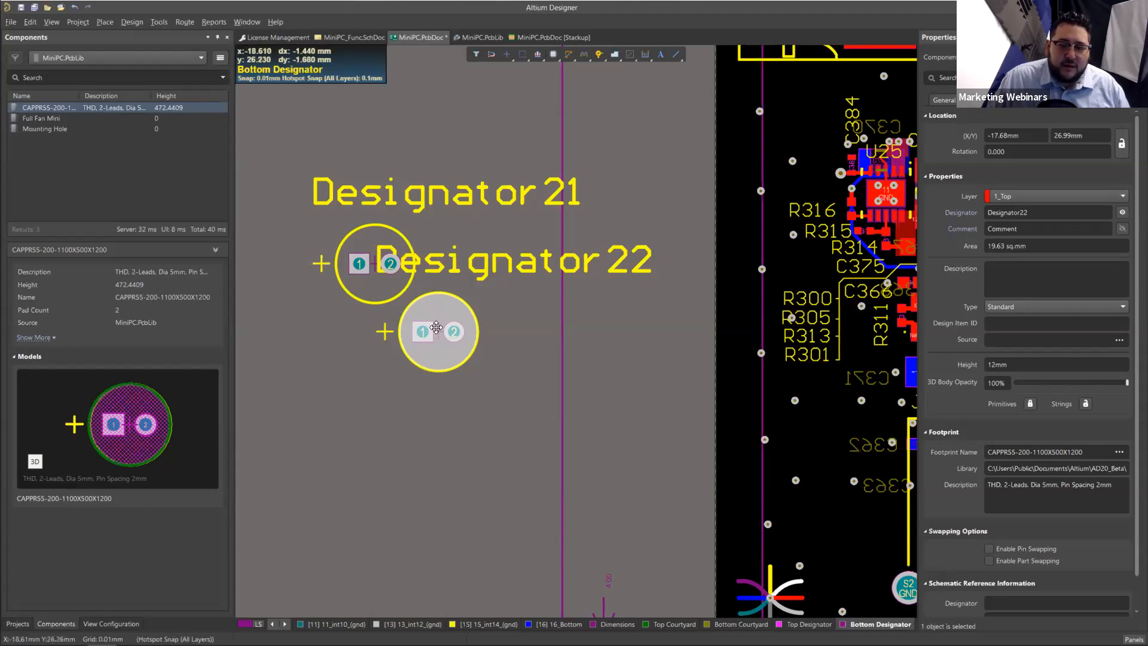
left_click(550, 356)
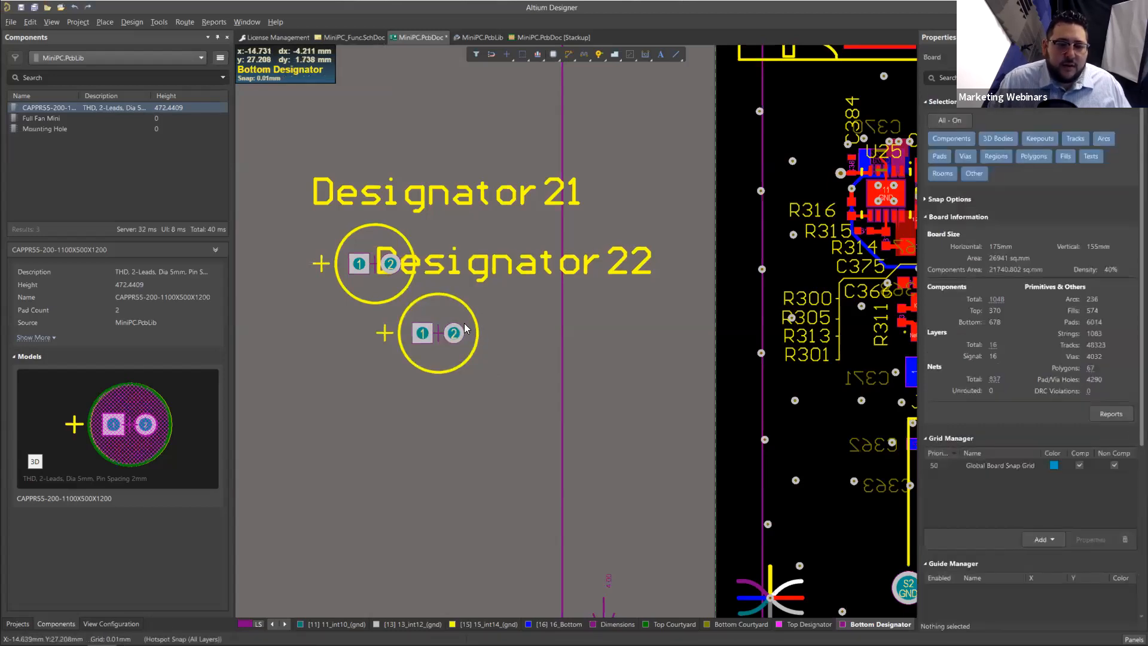
Step: Move Designator22 slightly away from Designator21 and set its area to 0 sq.mm
left_click_drag(464, 328, 487, 331)
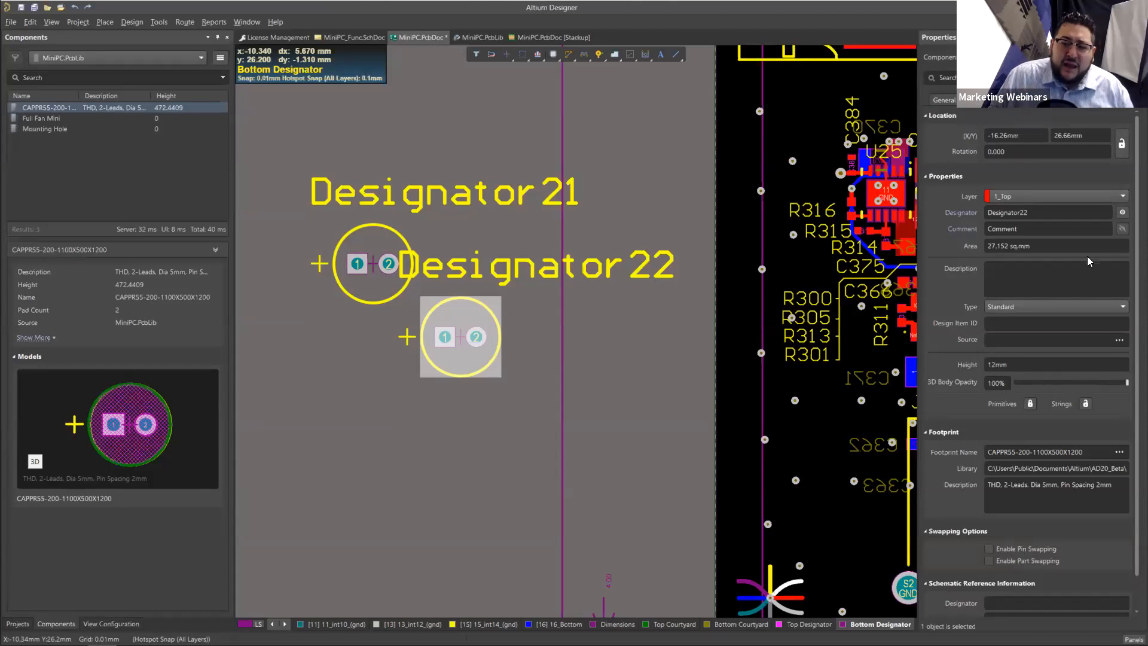
left_click(1004, 246)
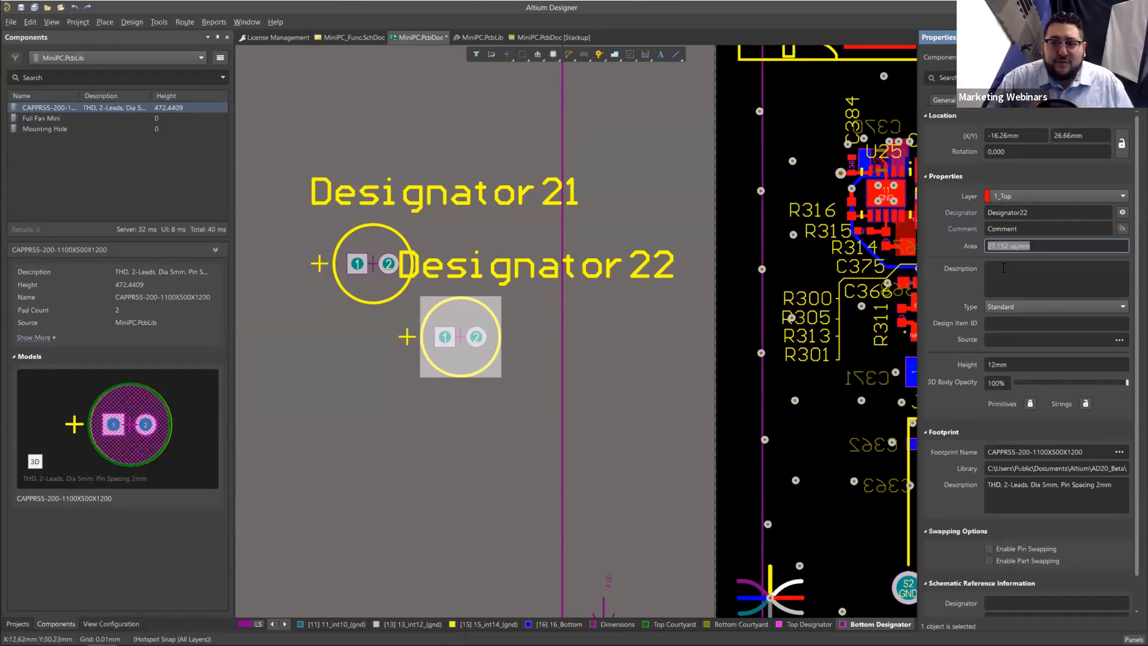
type("0")
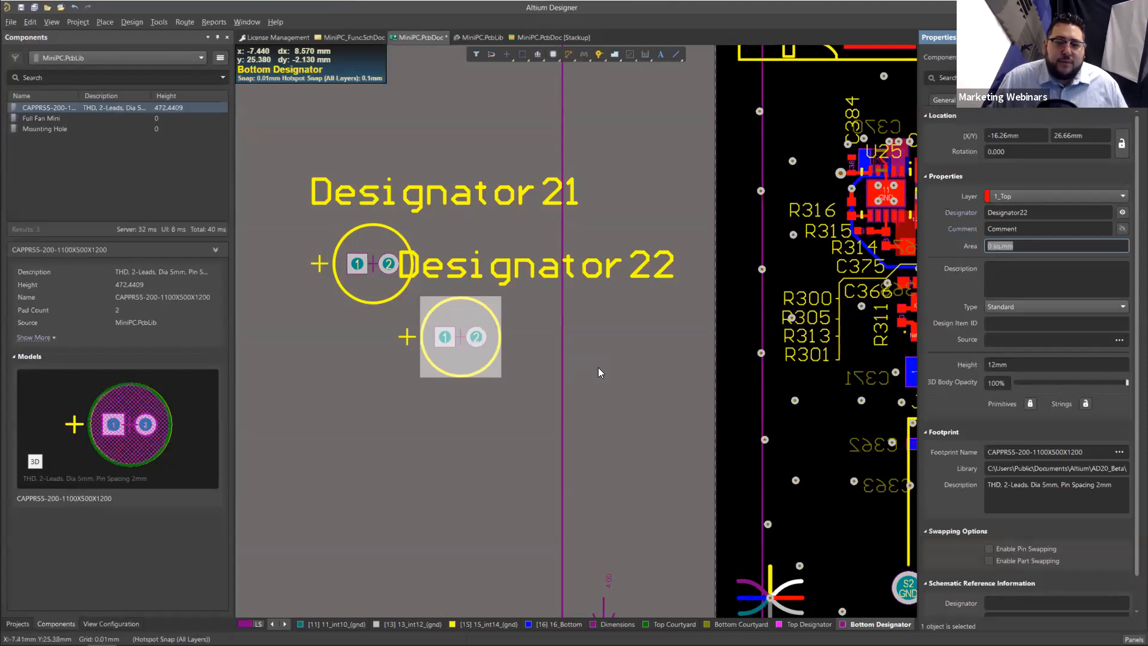
Step: Select the Full Fan Mini component M1 over the processor to read its component area
scroll(619, 376, "down", 3, "ctrl")
right_click_drag(620, 389, 359, 381)
scroll(553, 373, "down", 2, "ctrl")
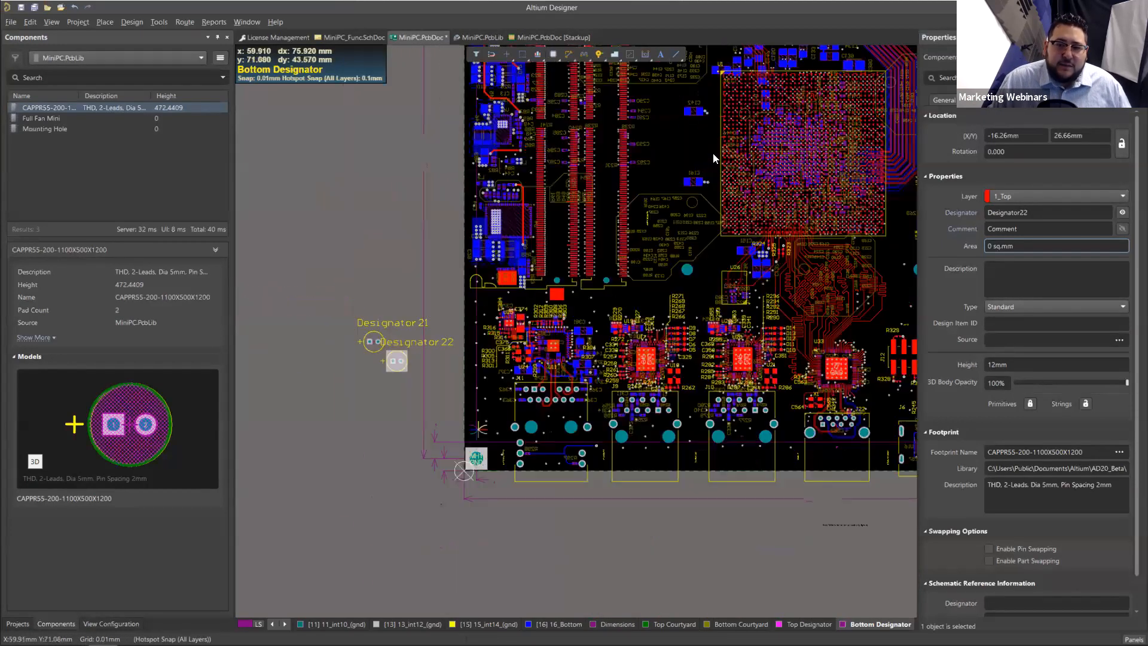
left_click(681, 153)
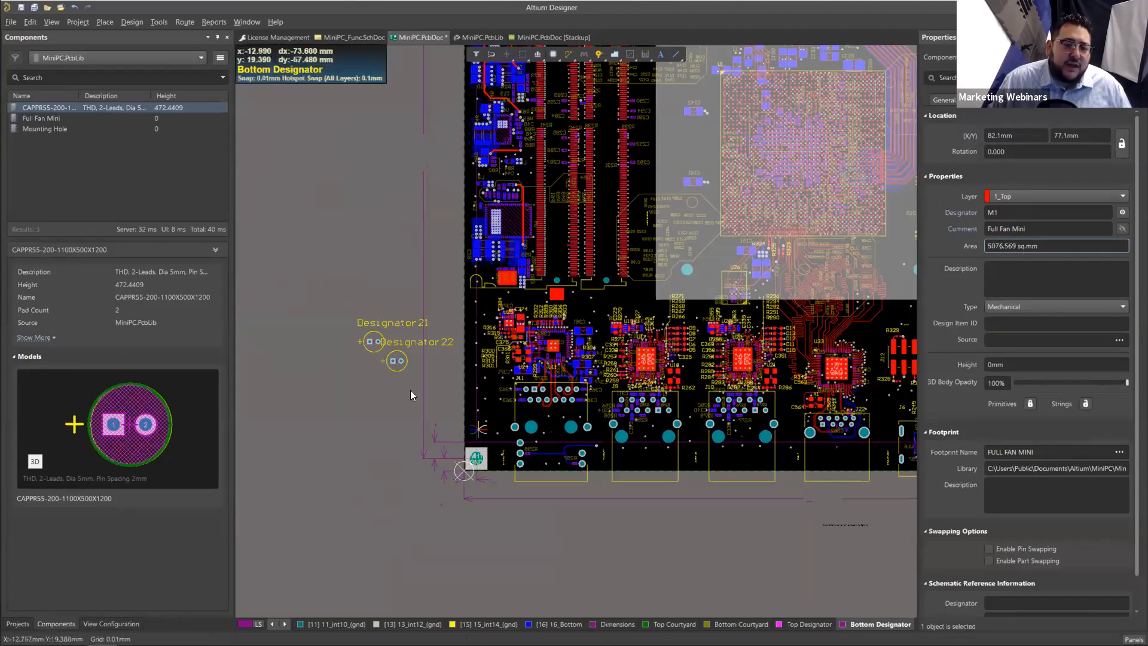
Step: Delete the two capacitors Designator21 and Designator22 placed outside the board
scroll(410, 390, "up", 2, "ctrl")
scroll(419, 396, "up", 2, "ctrl")
left_click(427, 384)
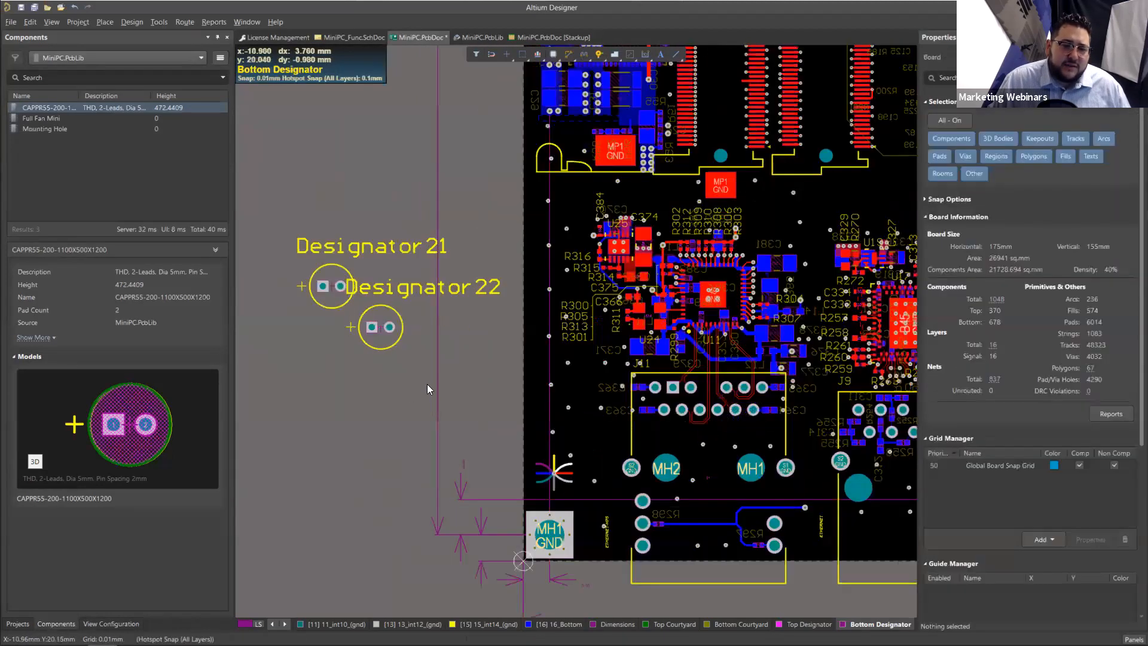
left_click_drag(427, 383, 266, 199)
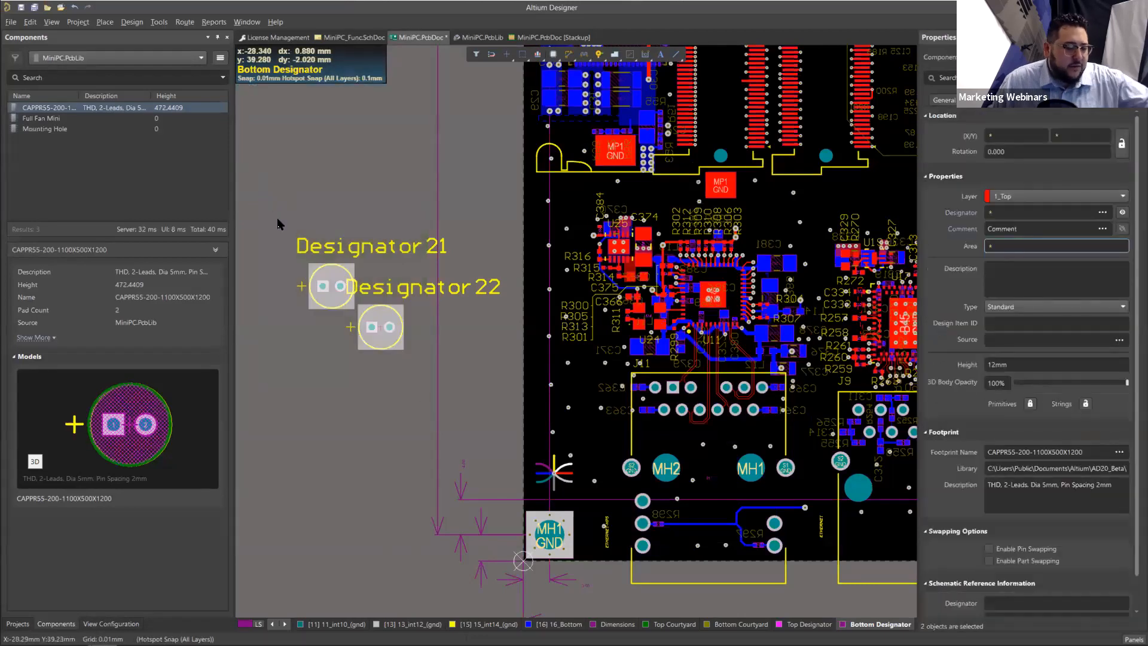
key("Delete")
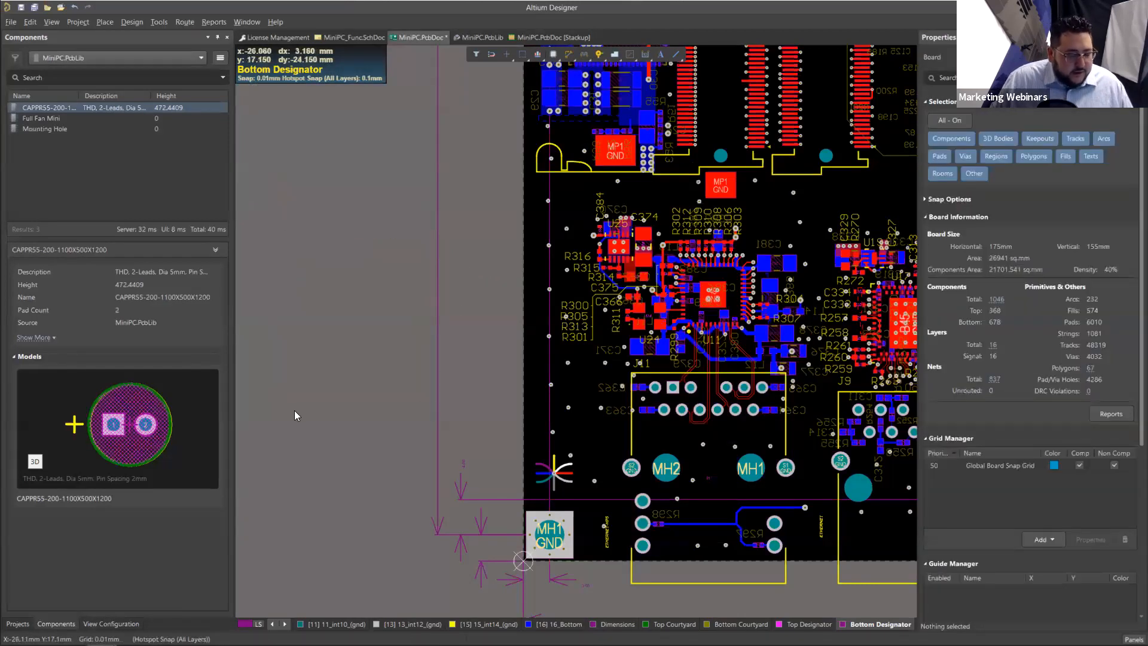
Step: Open the Polygon Pour Manager for the MiniPC board
scroll(388, 378, "down", 3, "ctrl")
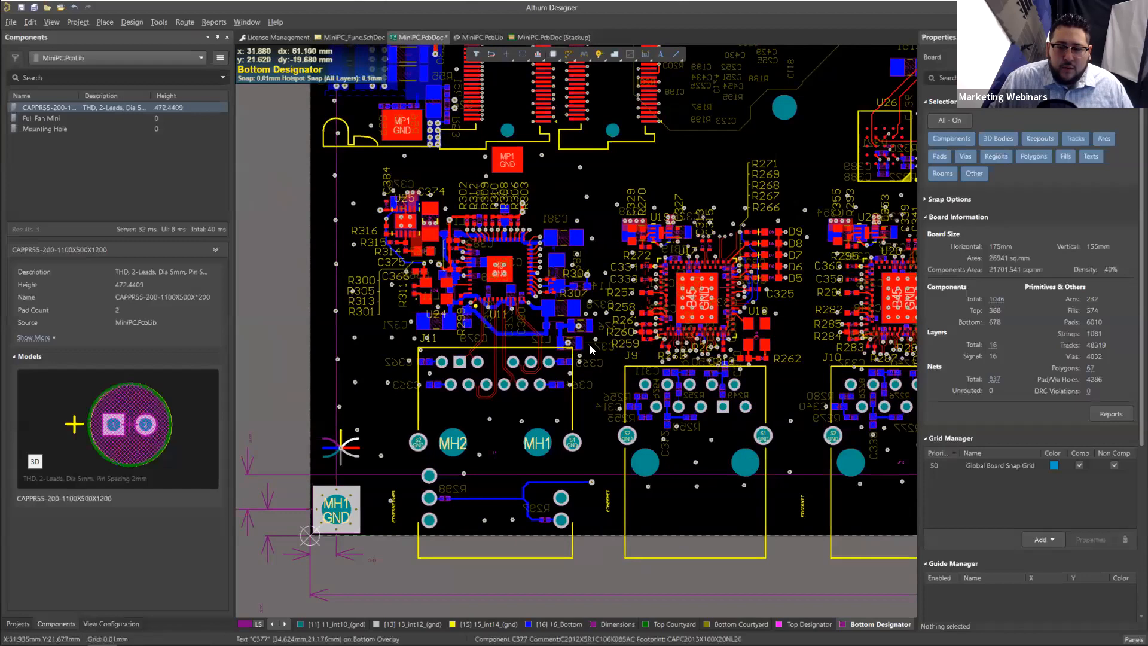
right_click_drag(758, 311, 500, 441)
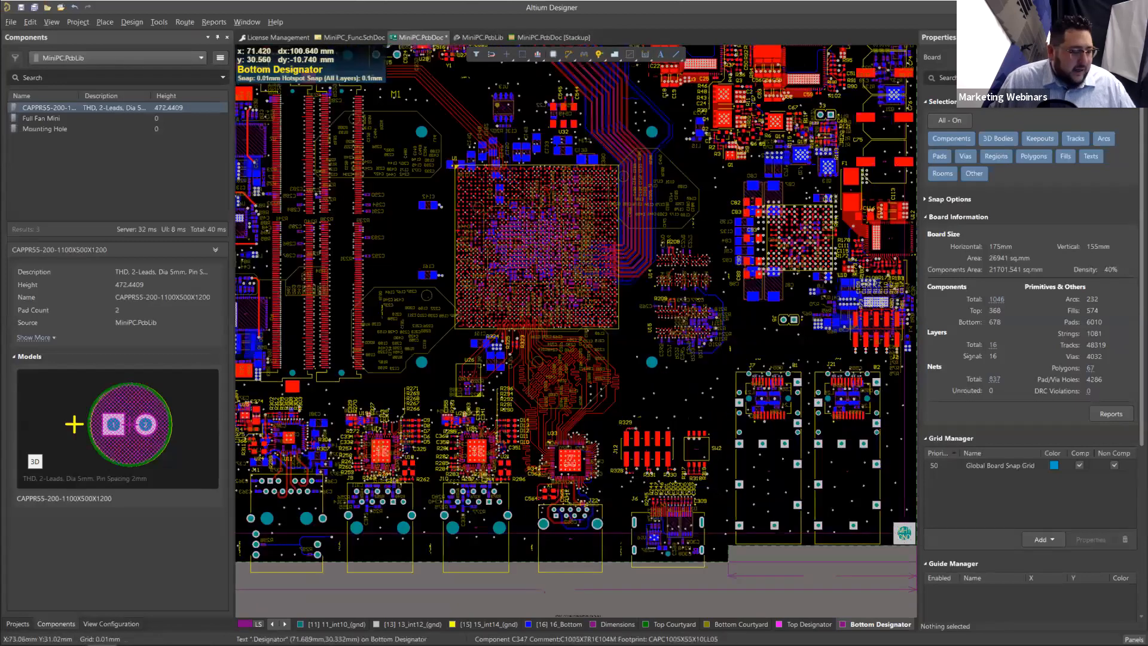
scroll(528, 417, "down", 2, "ctrl")
key("v")
key("f")
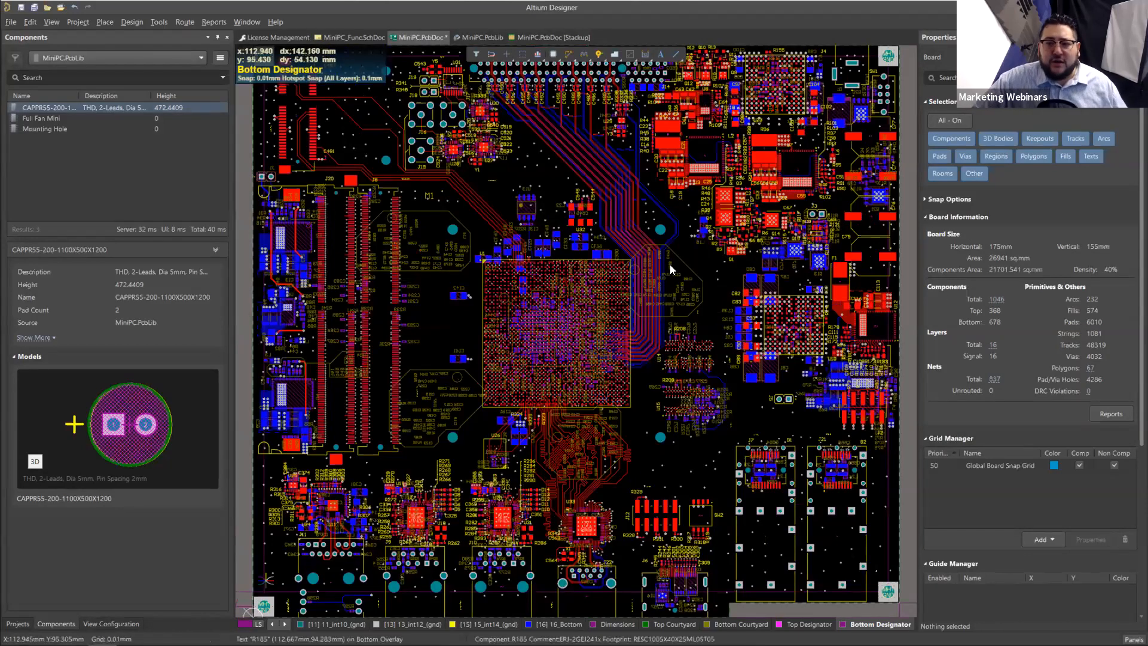
scroll(671, 265, "down", 1, "ctrl")
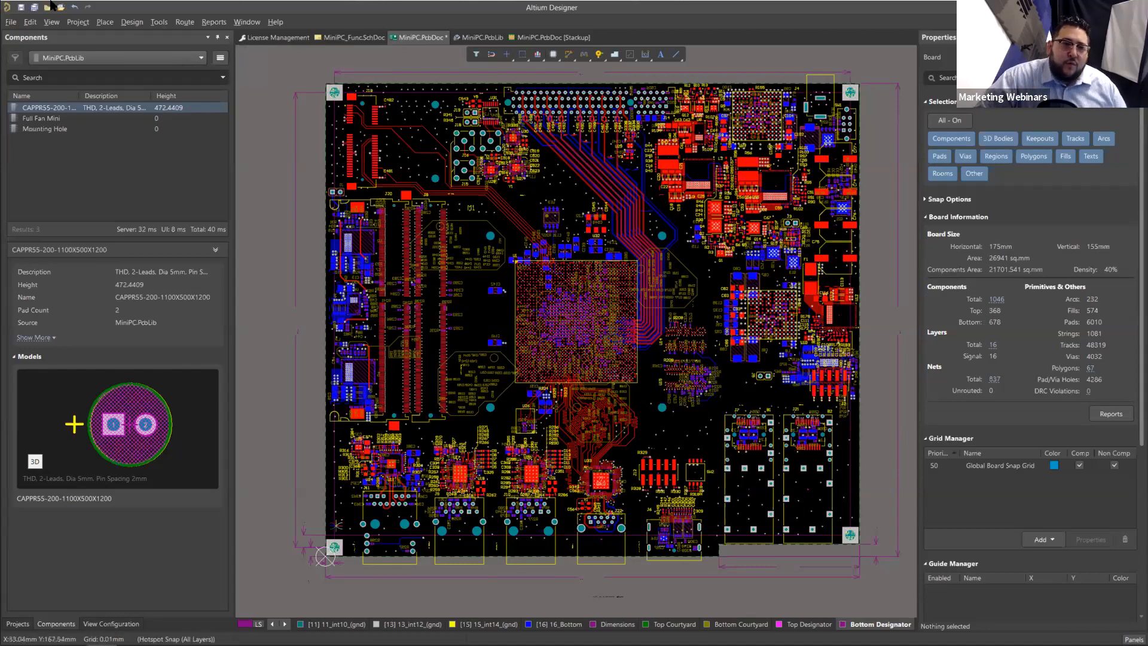
left_click(158, 21)
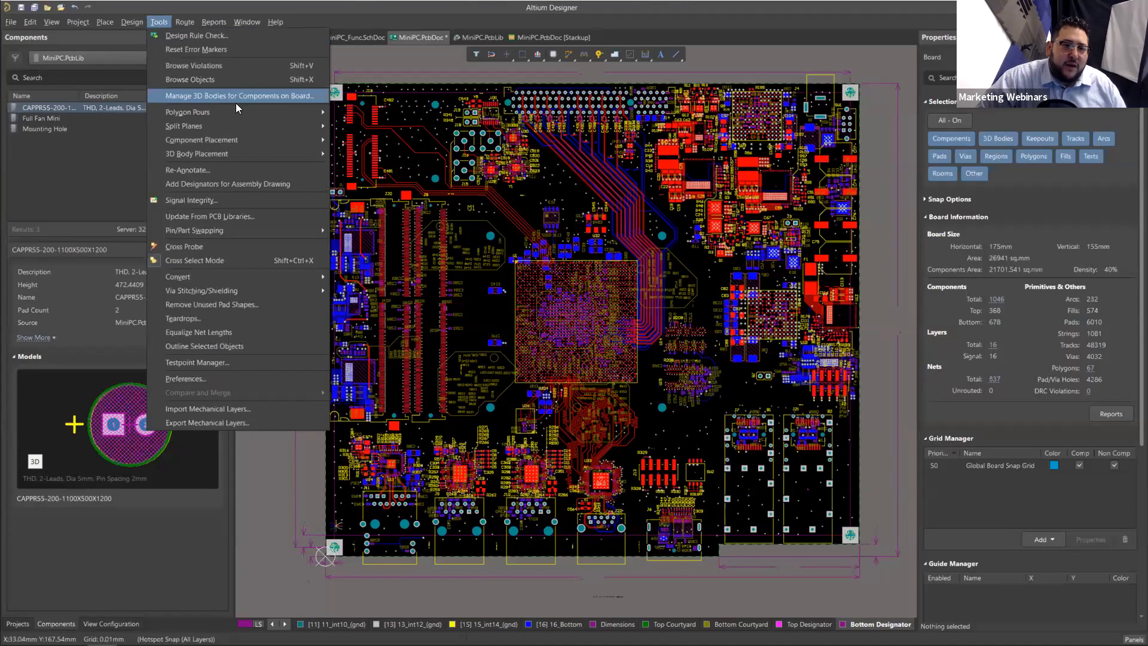
mouse_move(278, 117)
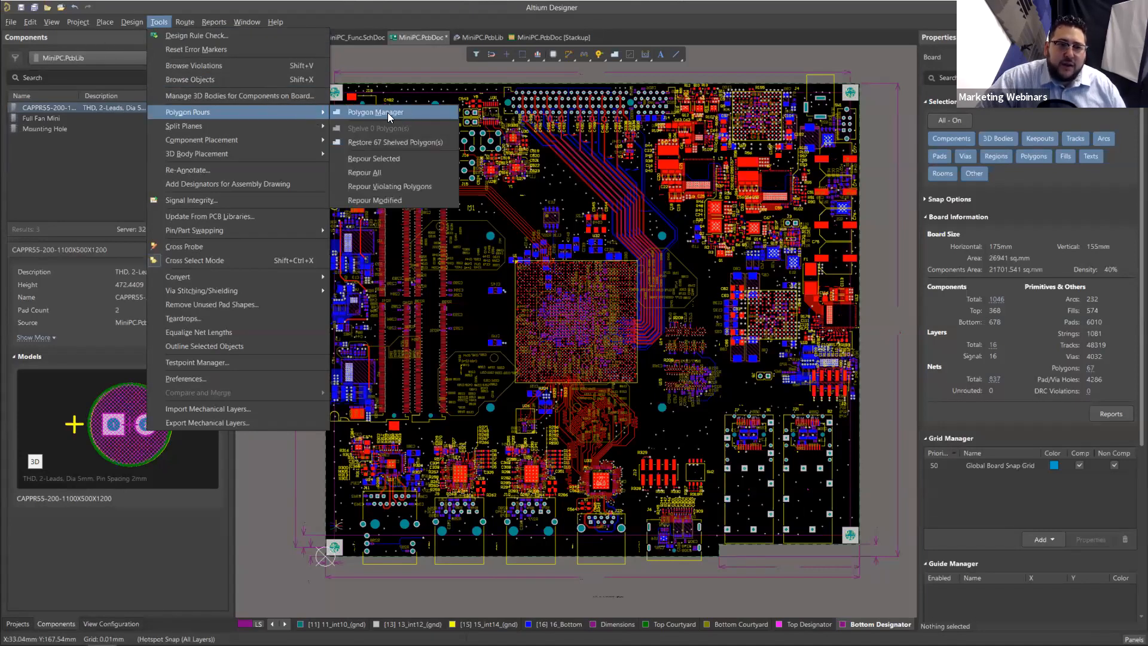
left_click(408, 115)
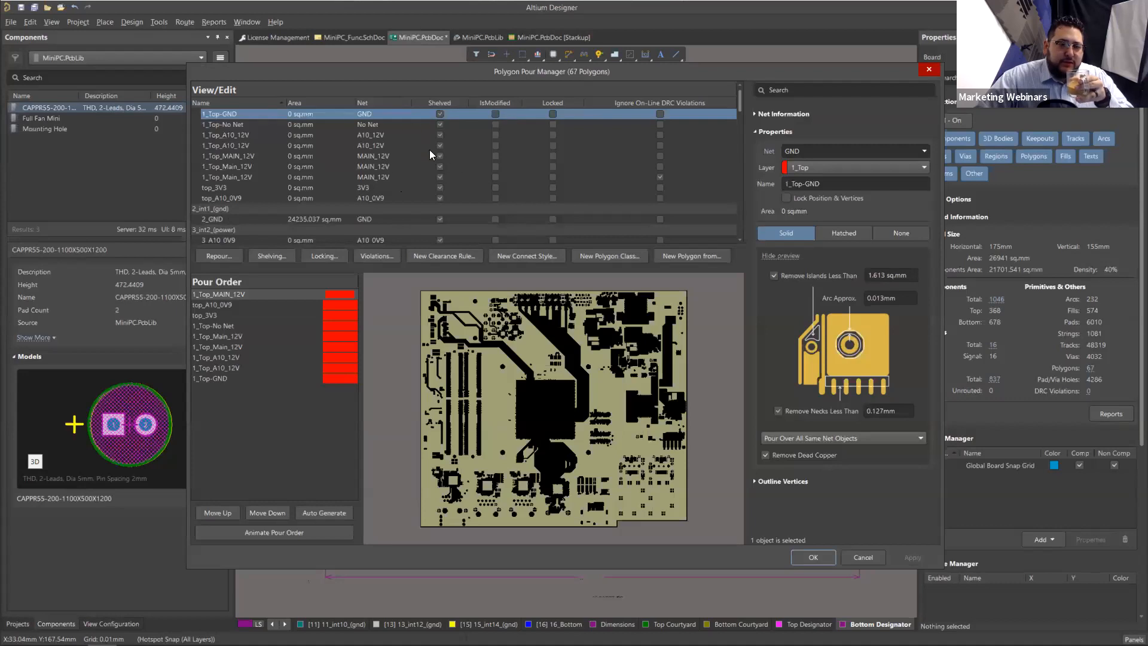
Step: Unshelve all polygons on the 1_Top layer and apply the change to the design
left_click(314, 197, "shift")
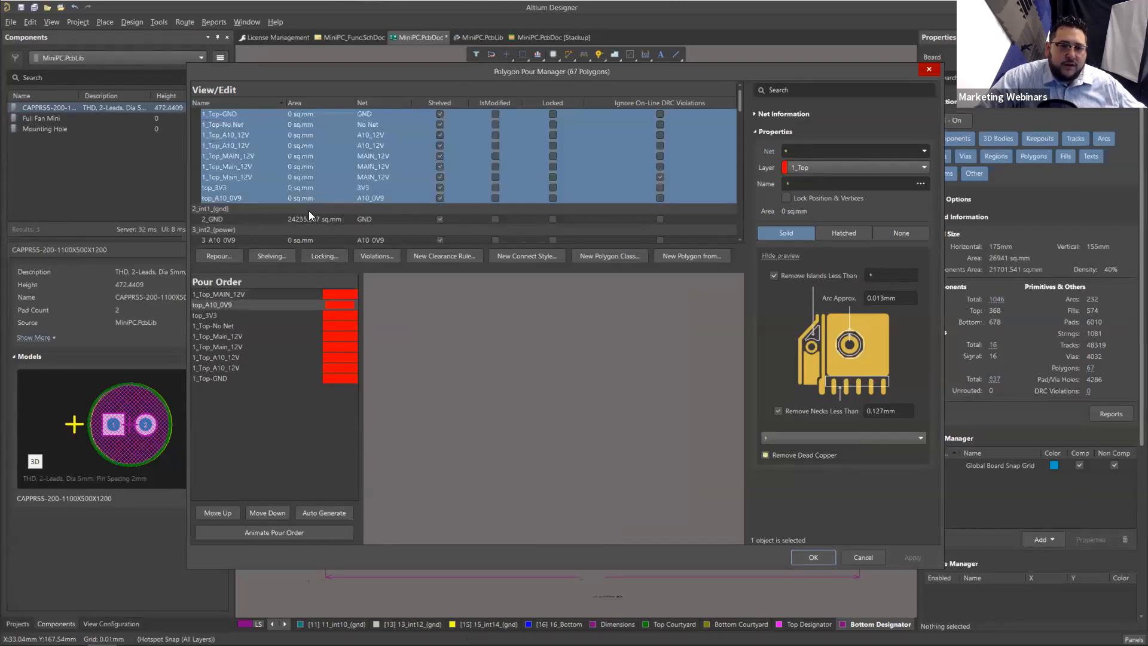
left_click(291, 254)
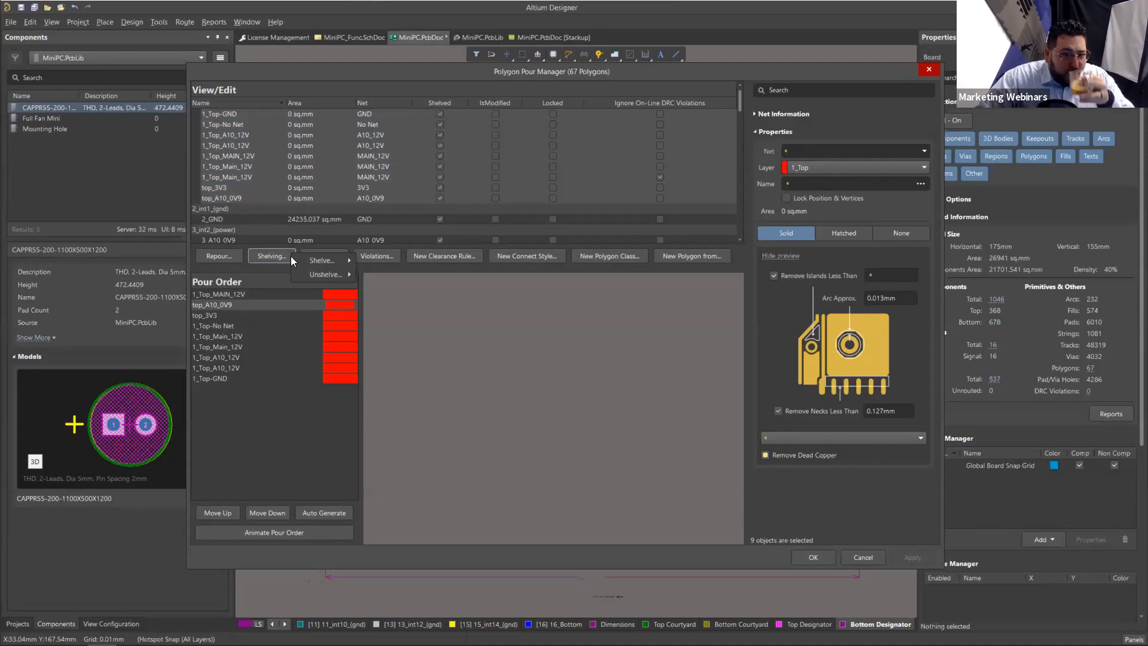
mouse_move(349, 272)
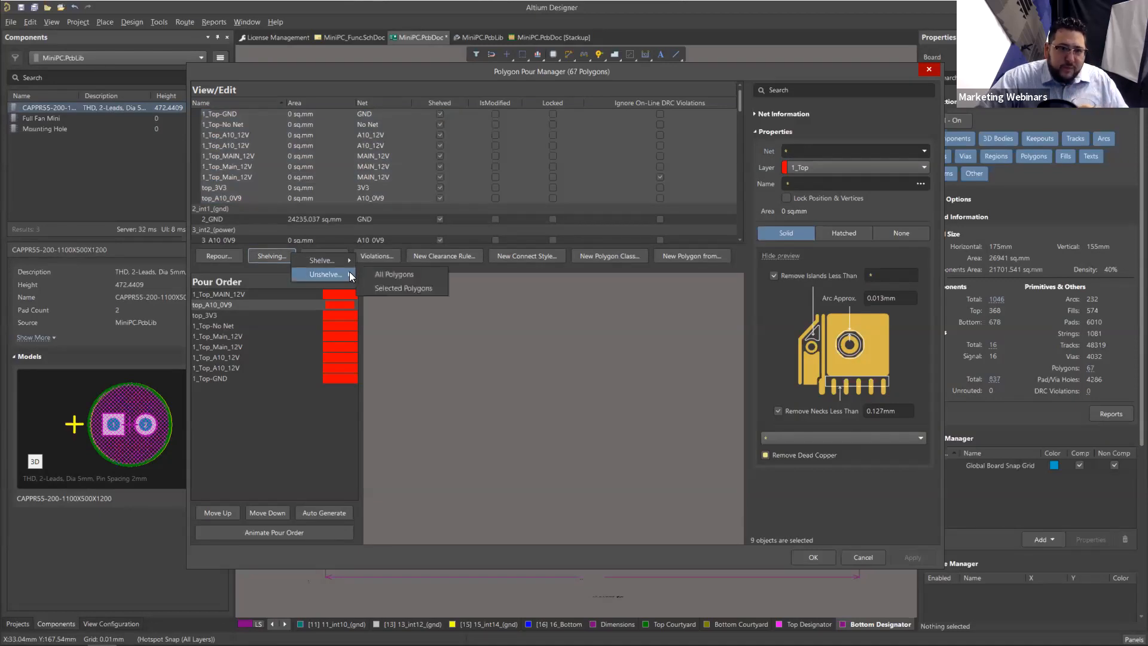
left_click(418, 282)
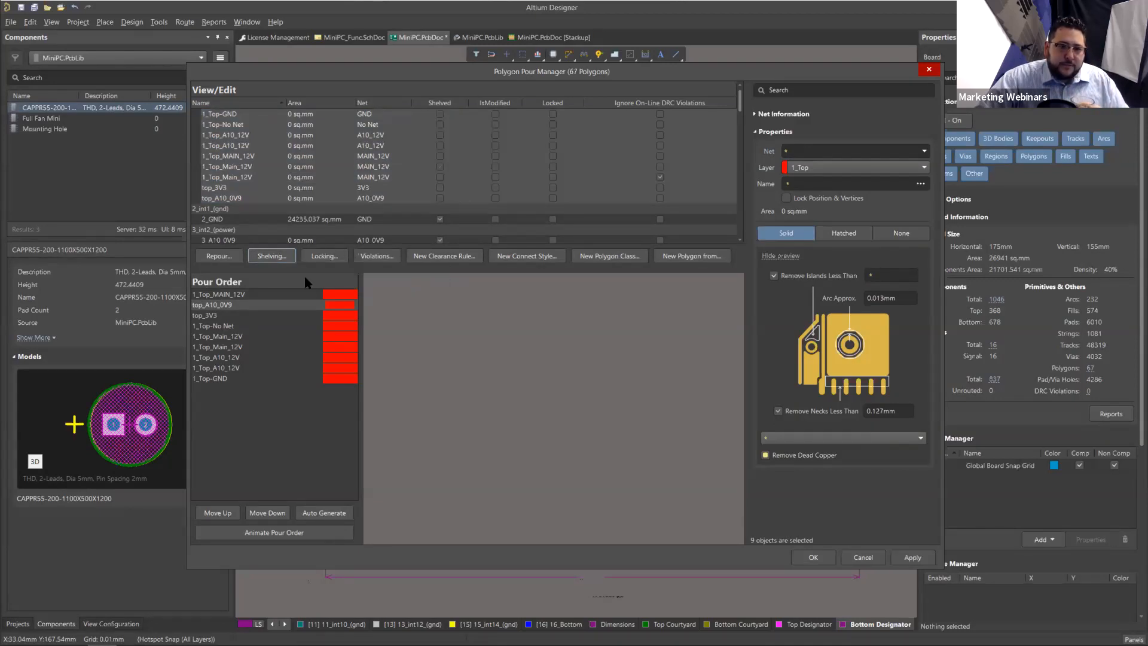
left_click(930, 554)
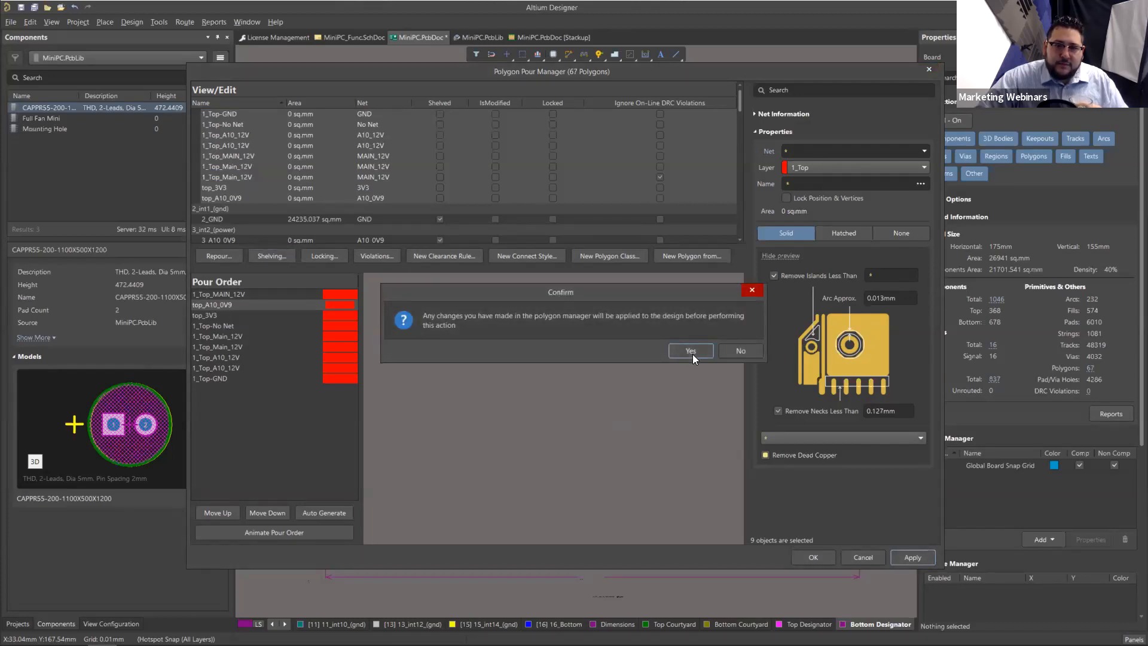
left_click(691, 351)
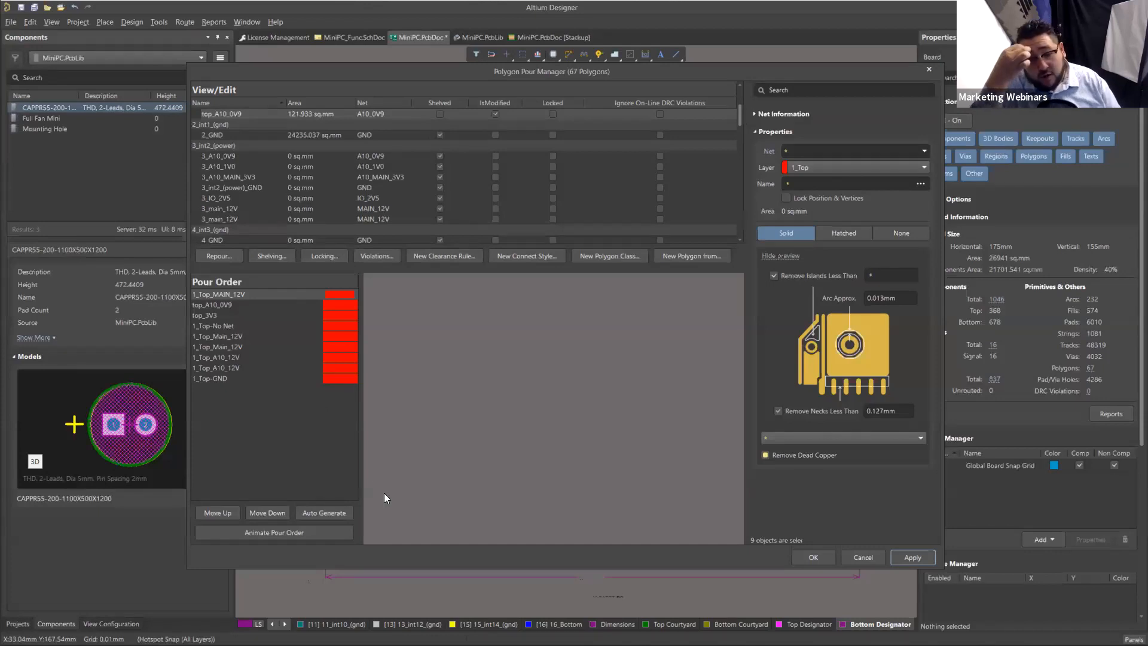
Step: Compare the areas of the 1_Top-GND and top_A10_0V9 polygons, then close the Polygon Pour Manager
scroll(395, 187, "up", 2)
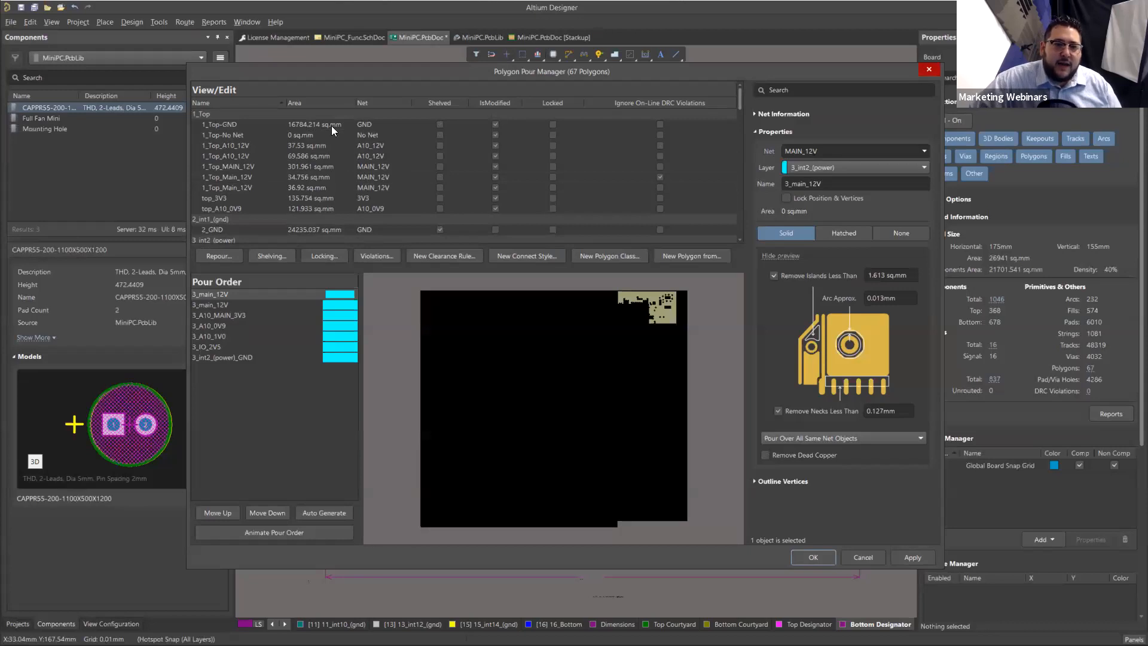
left_click(331, 126)
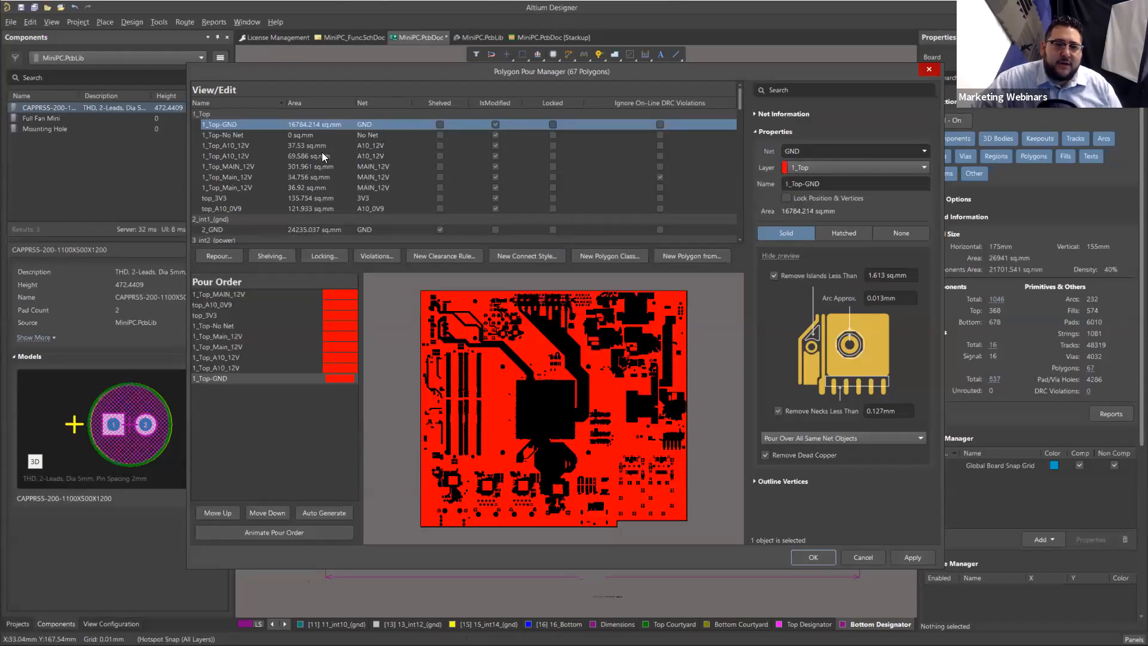
left_click(321, 207)
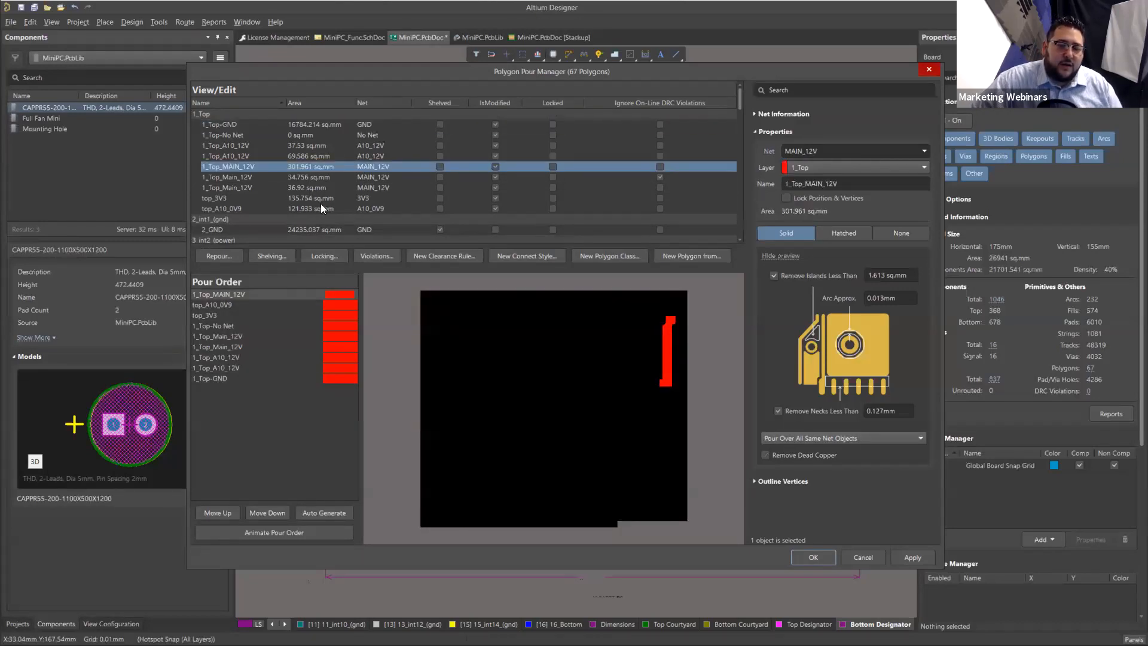
left_click(332, 124)
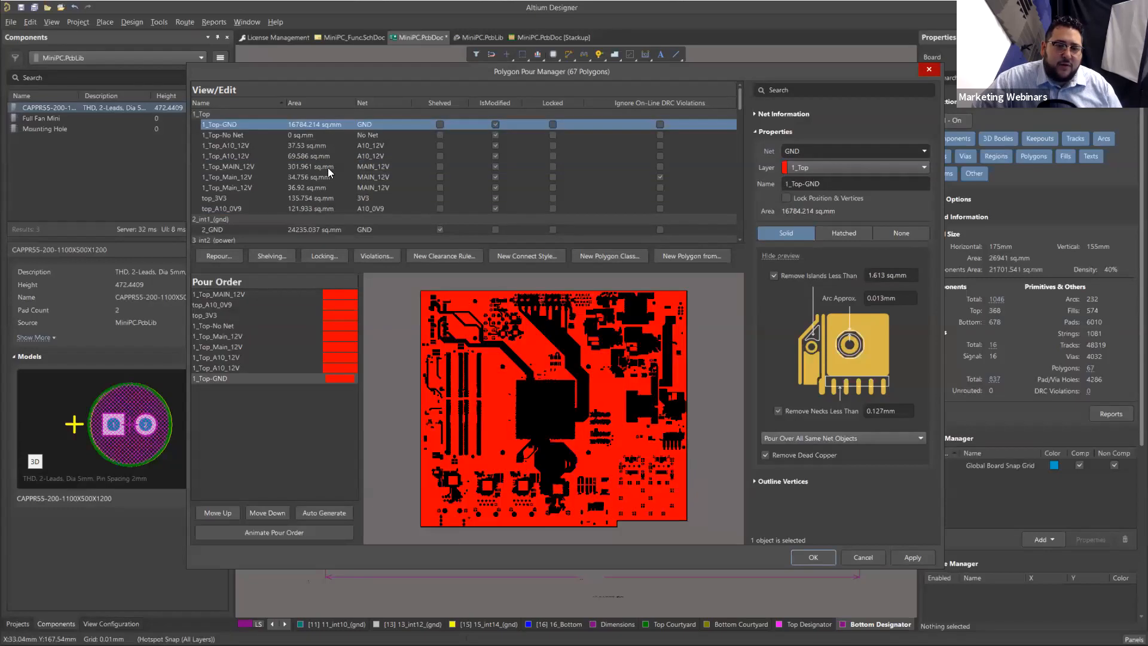
left_click(330, 208)
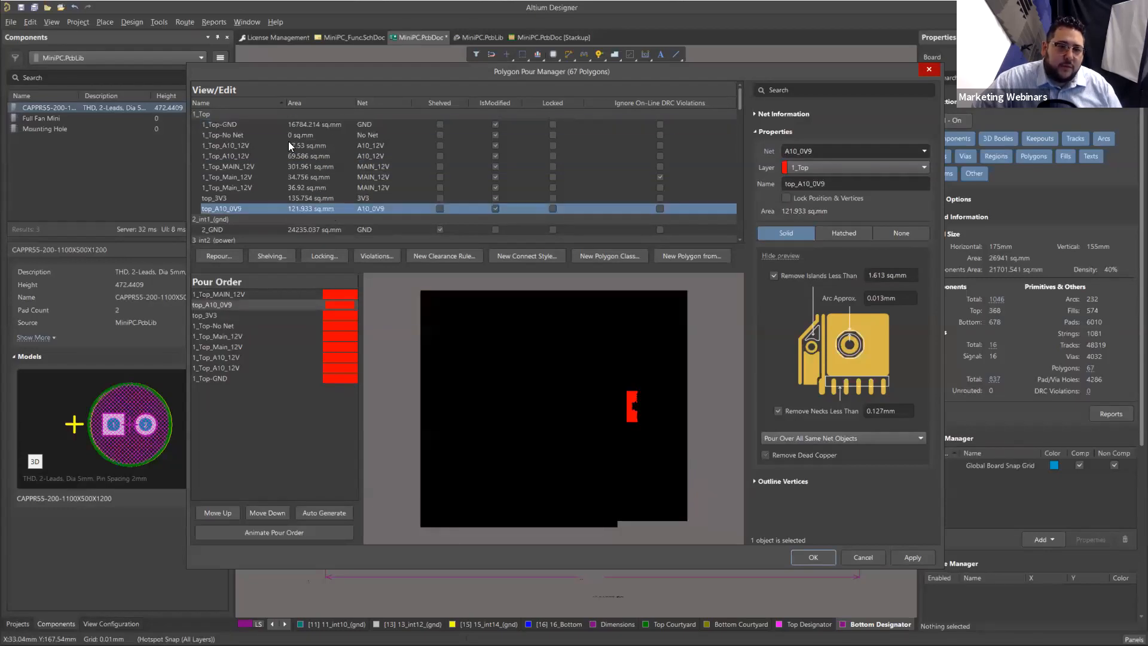
left_click(334, 124)
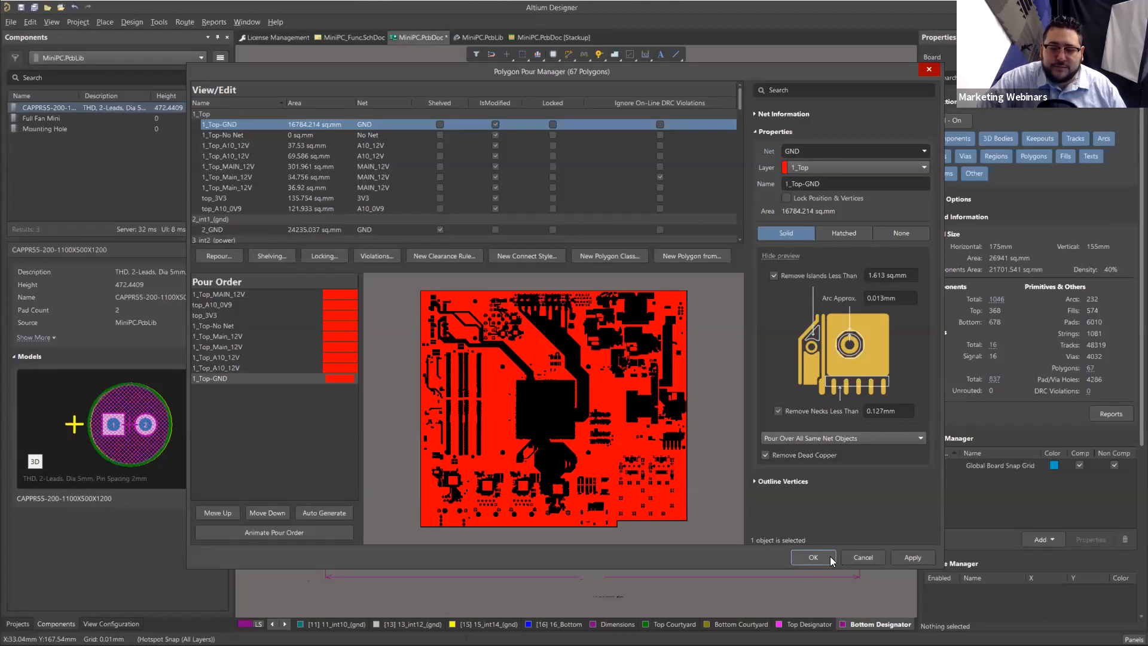
left_click(867, 554)
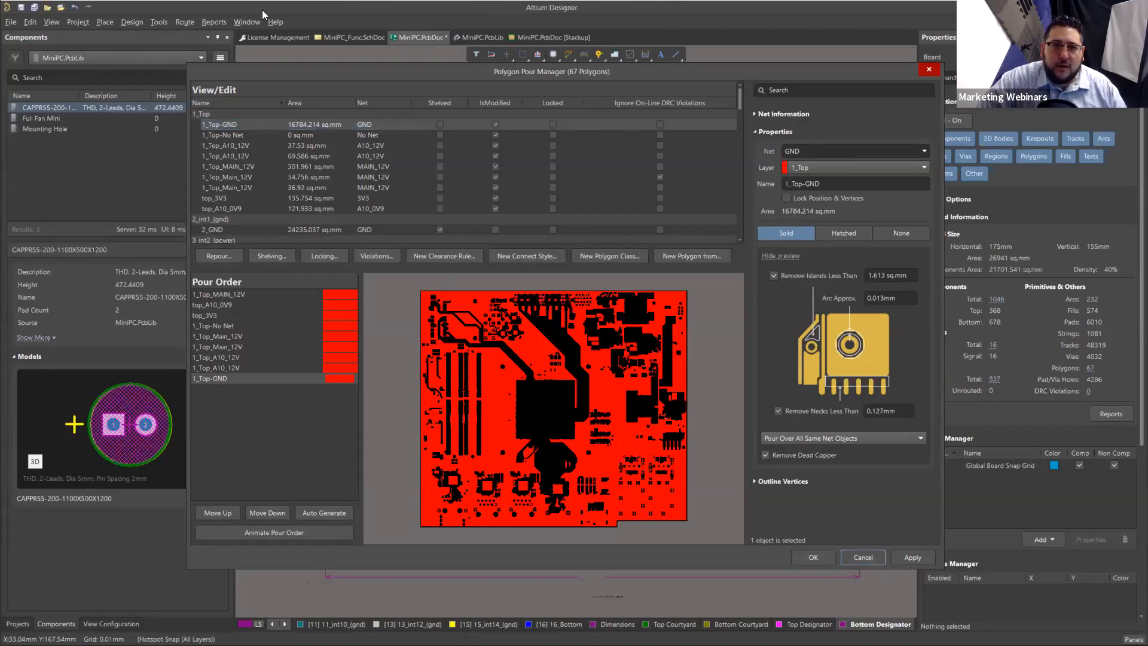
Step: Generate a board report that leaves out Board Specifications and includes only Copper Area
left_click(211, 22)
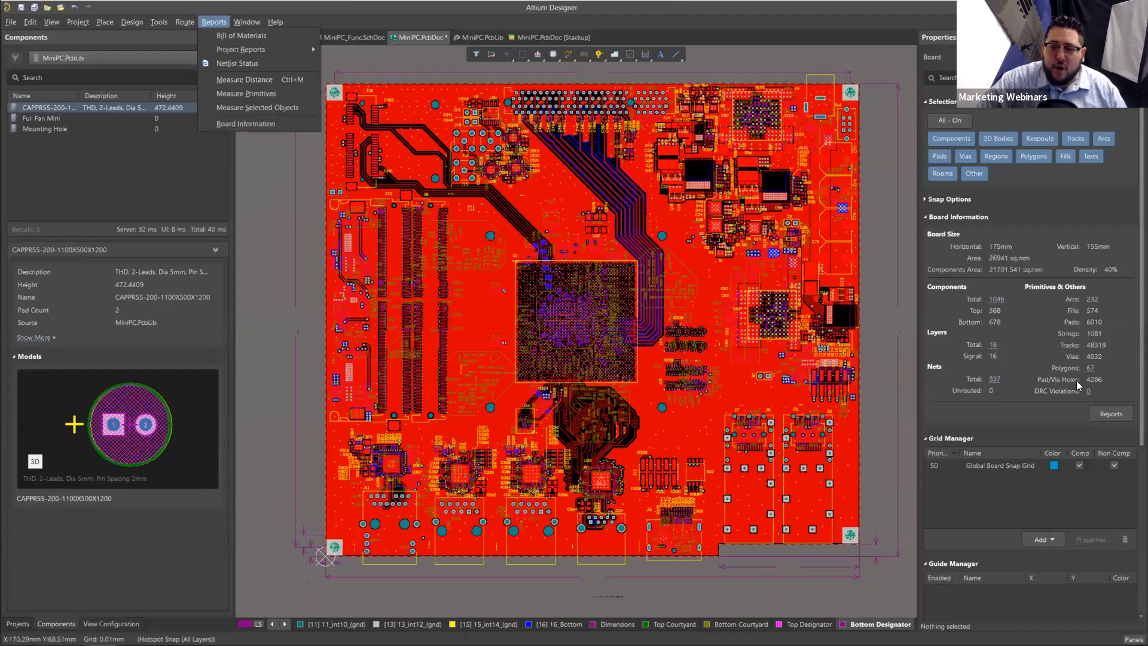
left_click(1074, 412)
left_click(1122, 415)
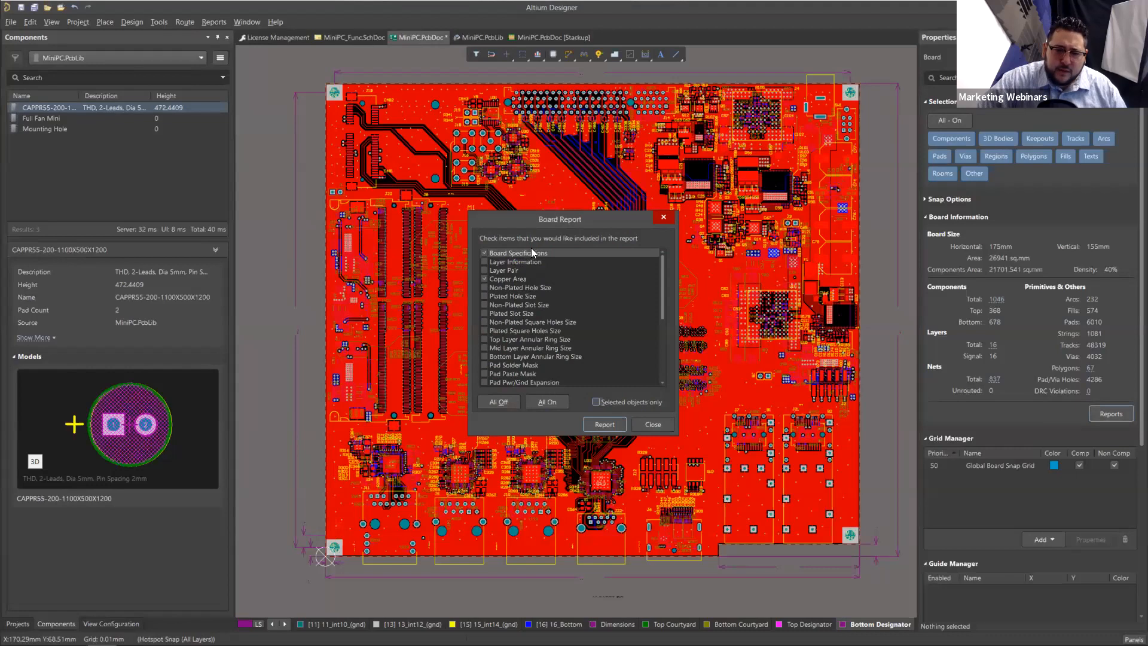
left_click(487, 254)
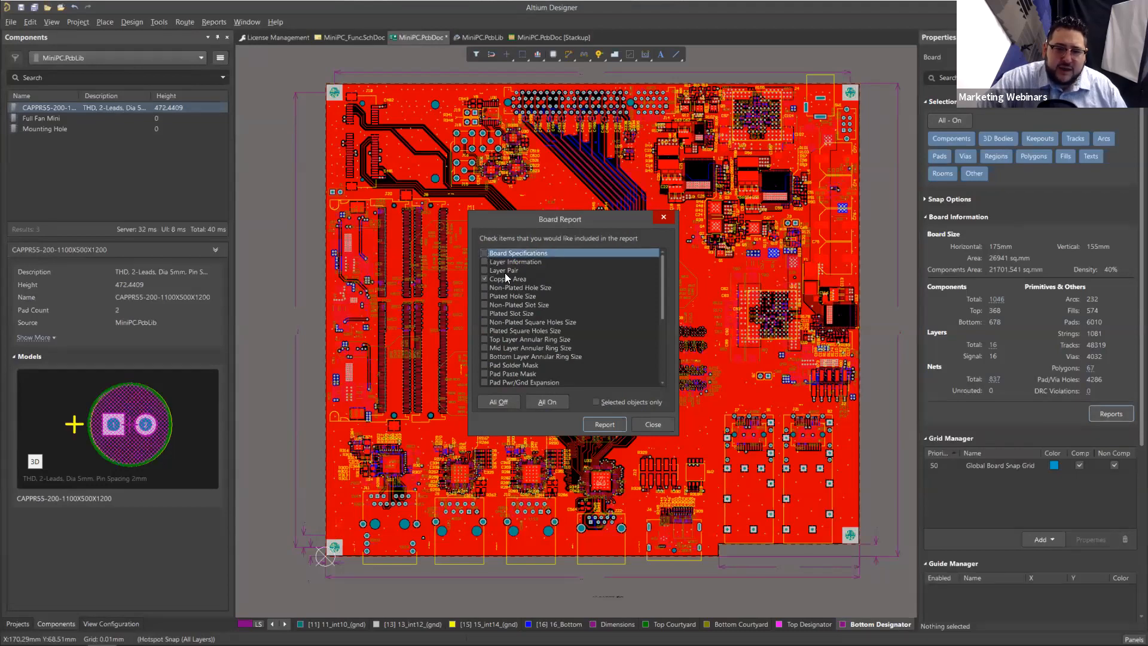
left_click(600, 425)
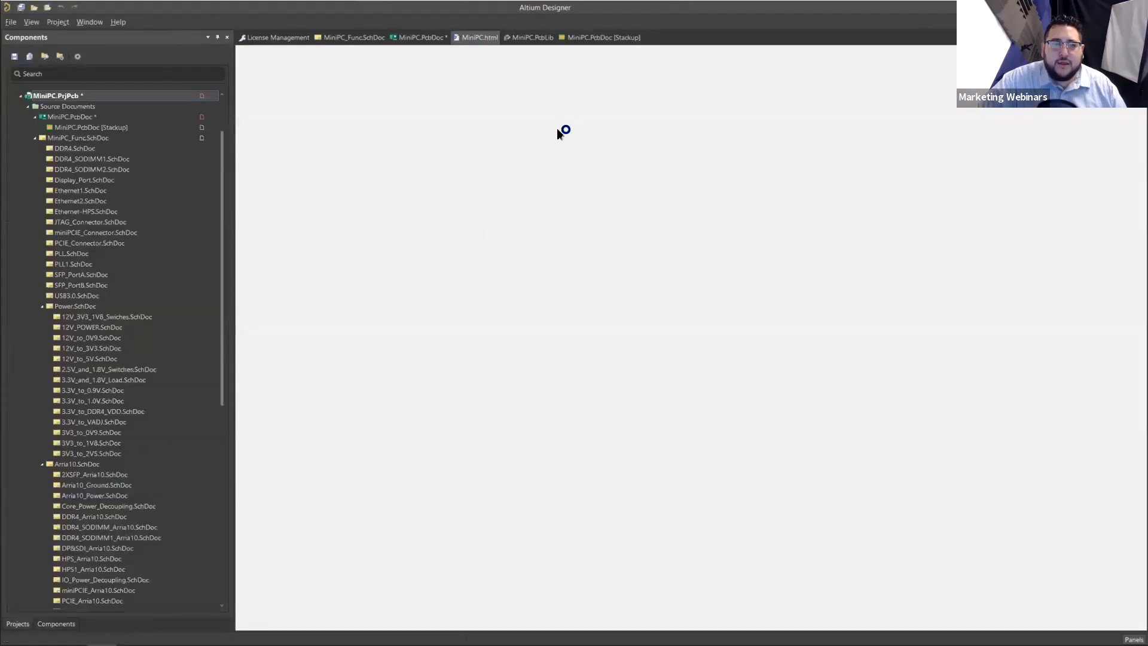
Step: Examine the copper area and percentage of each layer in the Board Information Report
scroll(441, 329, "down", 3)
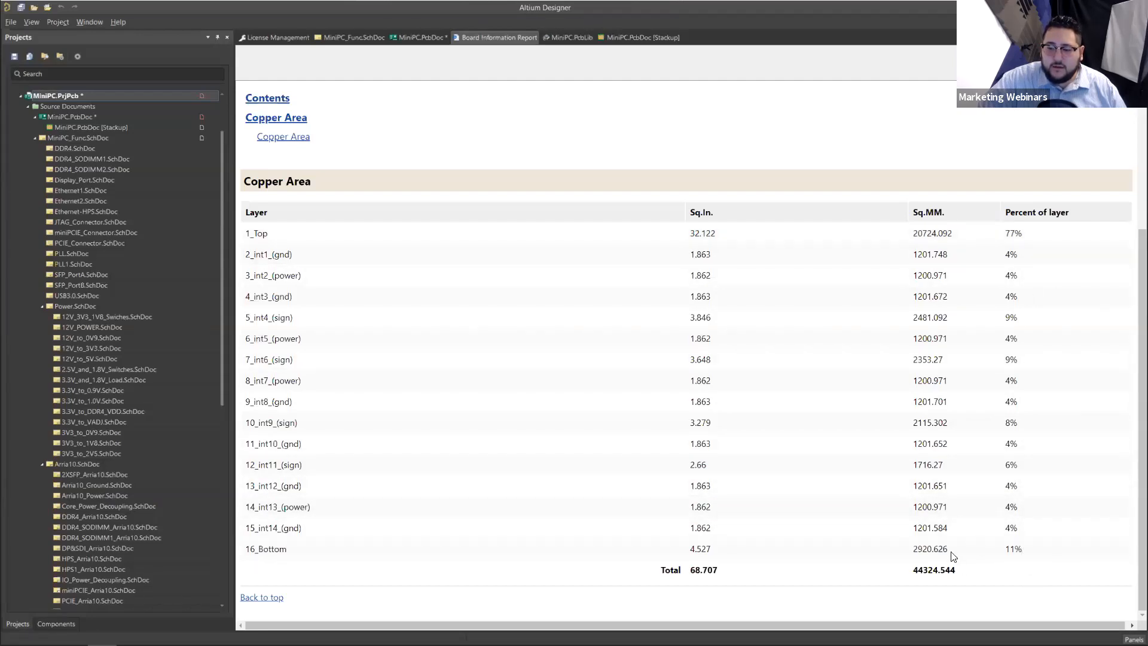
scroll(1051, 361, "up", 3)
scroll(1051, 361, "down", 3)
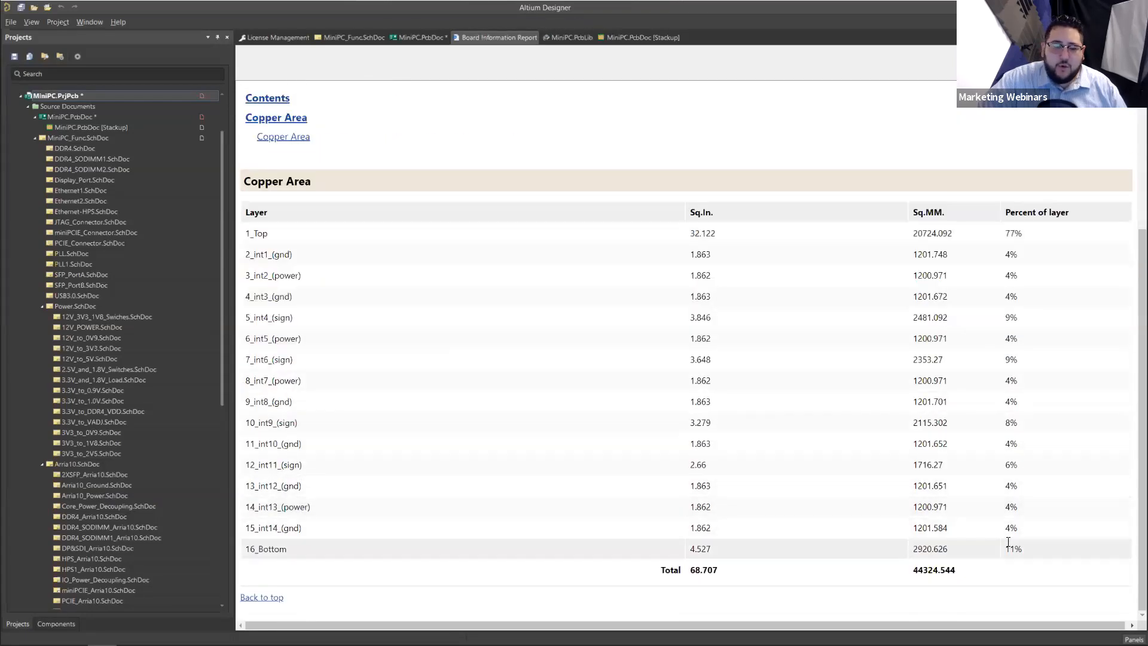
scroll(993, 466, "up", 3)
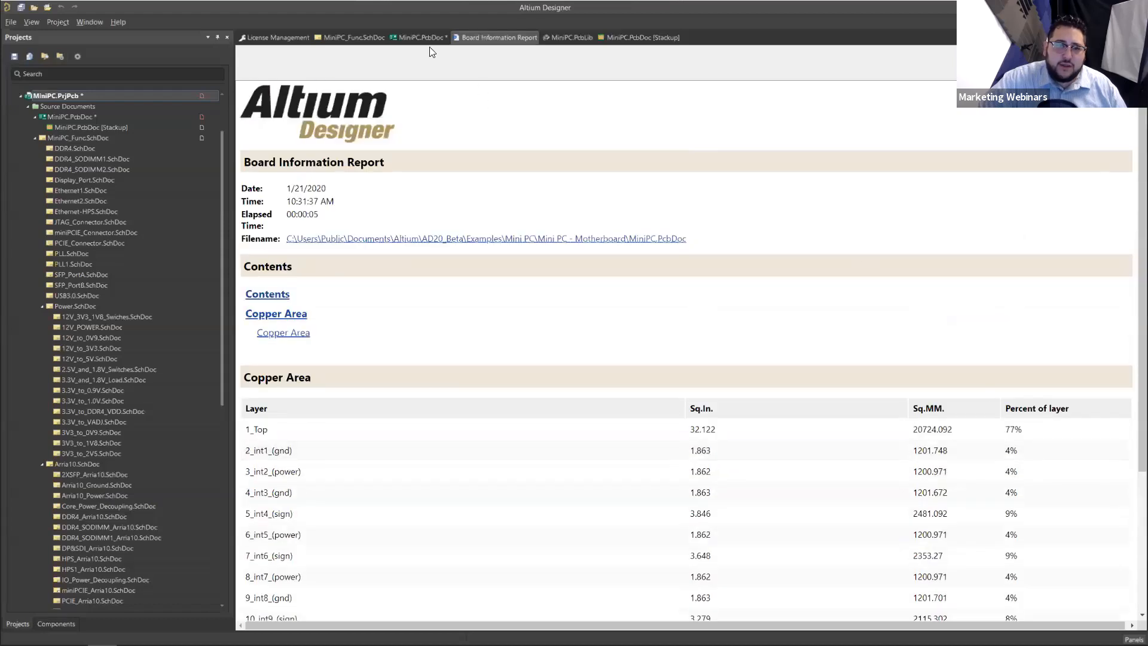
Step: Return to the MiniPC PCB document and shelve its nine unshelved polygons
left_click(416, 37)
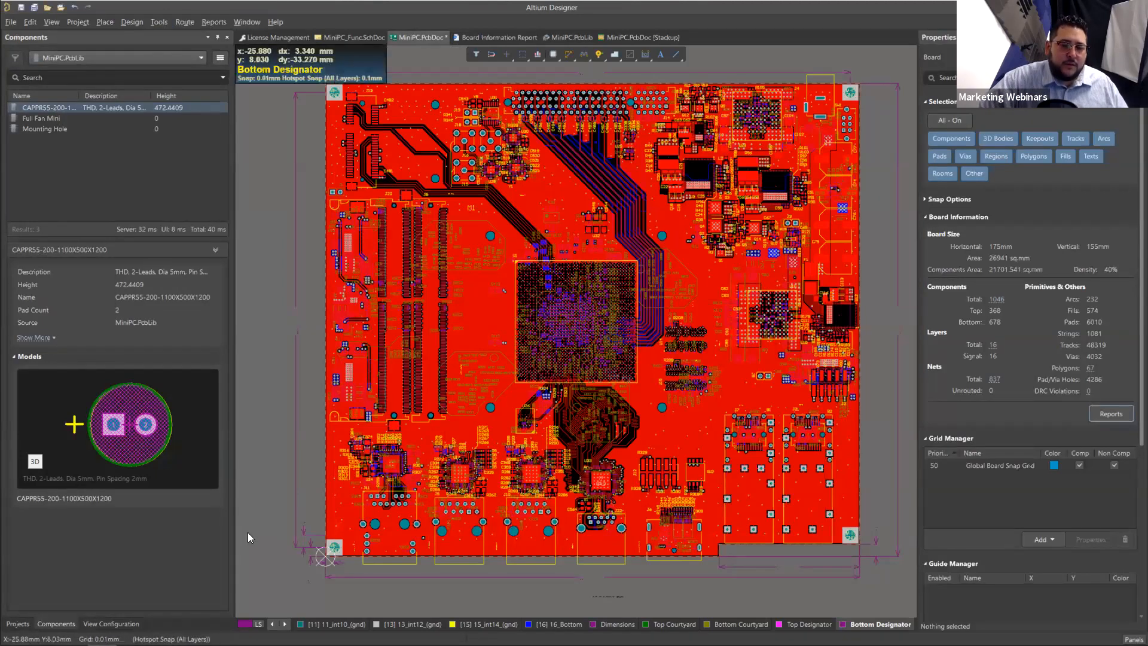
scroll(297, 567, "up", 5, "ctrl")
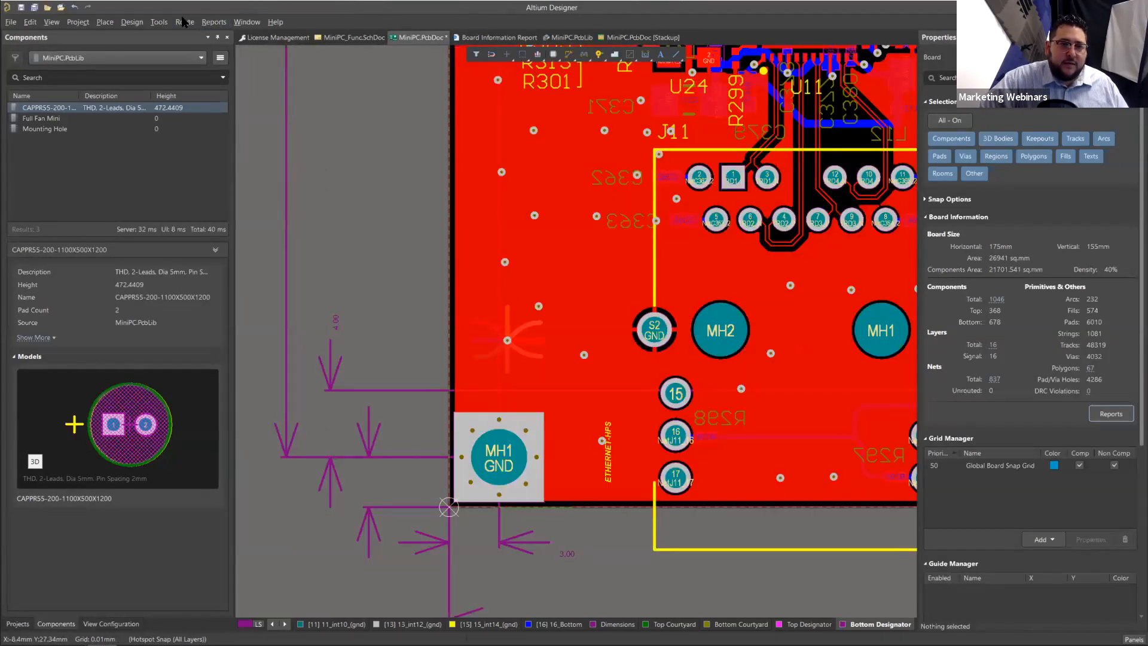
left_click(159, 23)
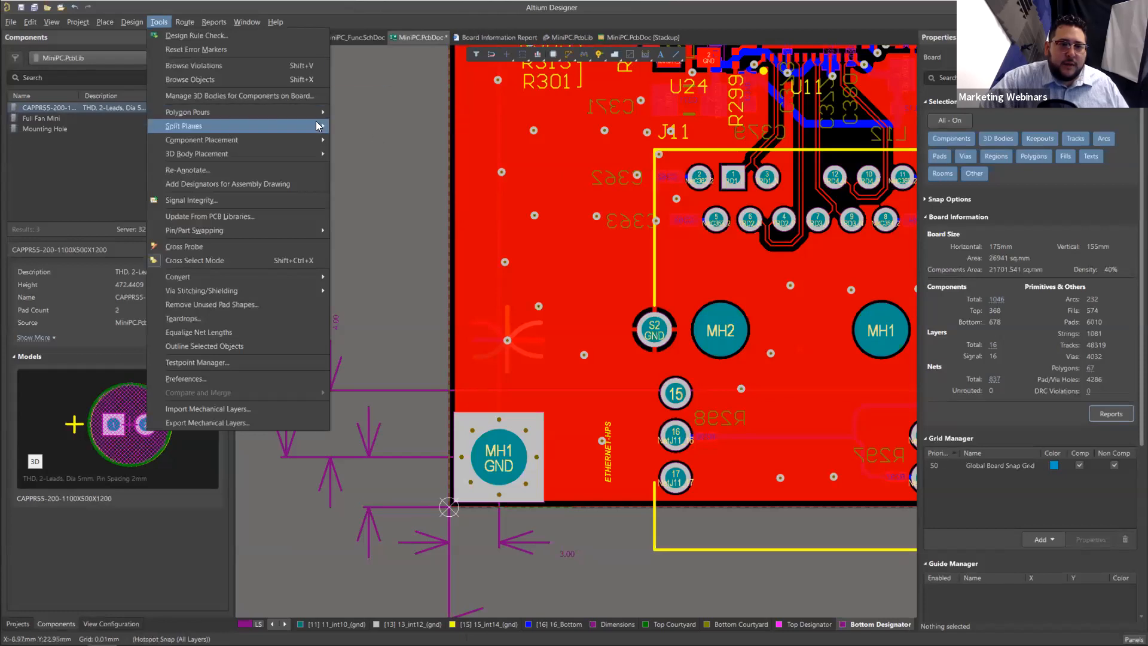
mouse_move(318, 114)
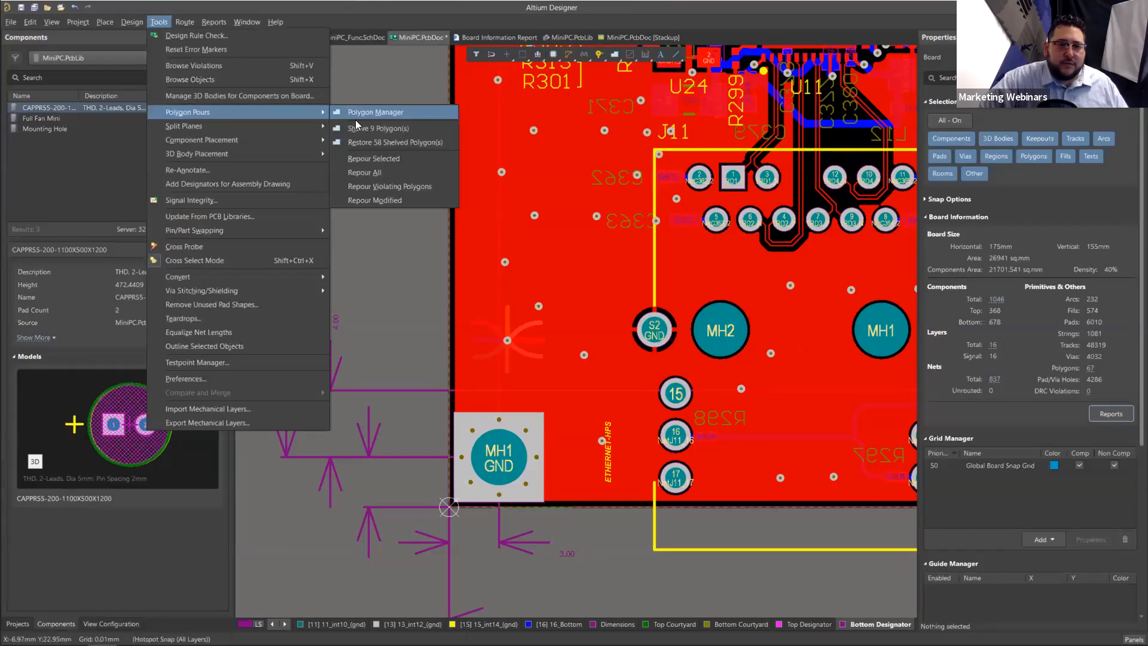
left_click(398, 128)
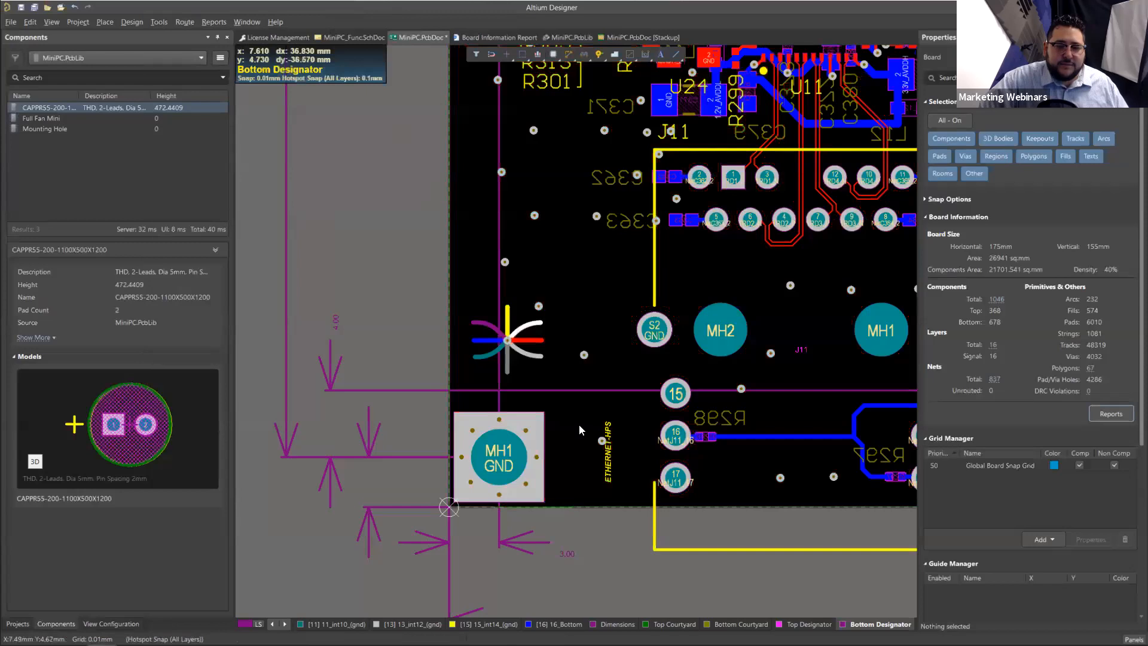
Step: Update the unused pad shapes of the via where the coloured GND tracks meet, for selected objects only, preserving pads on start and end layers
scroll(507, 381, "up", 3, "ctrl")
right_click_drag(564, 378, 502, 454)
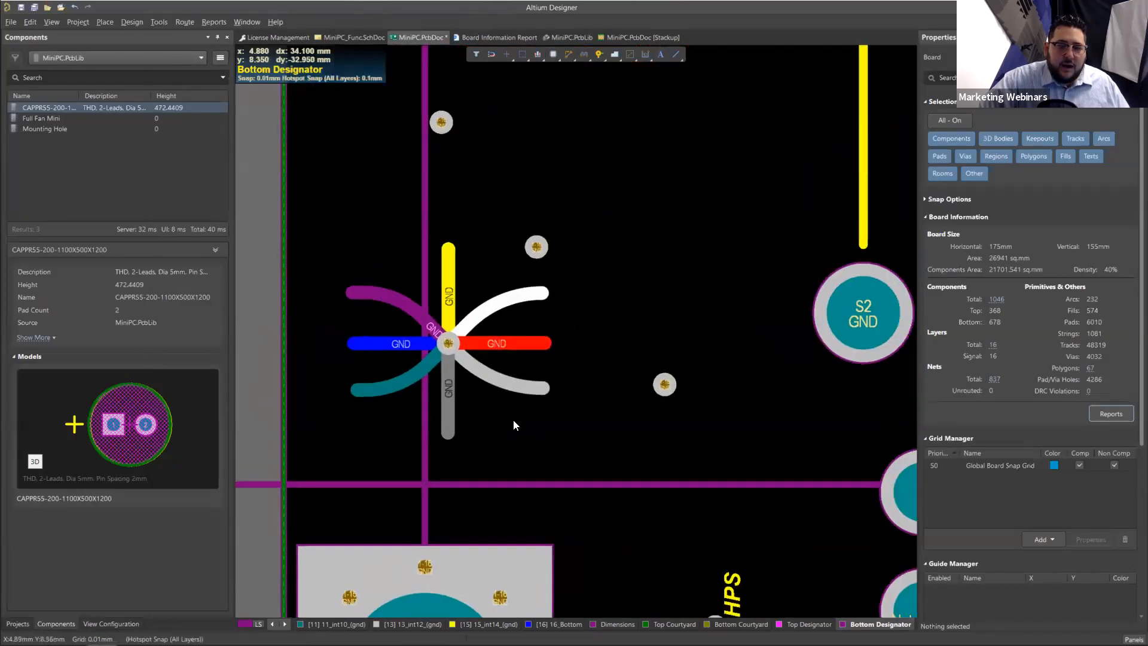
scroll(477, 420, "up", 2, "ctrl")
right_click_drag(421, 284, 472, 309)
left_click(473, 310)
left_click(473, 311)
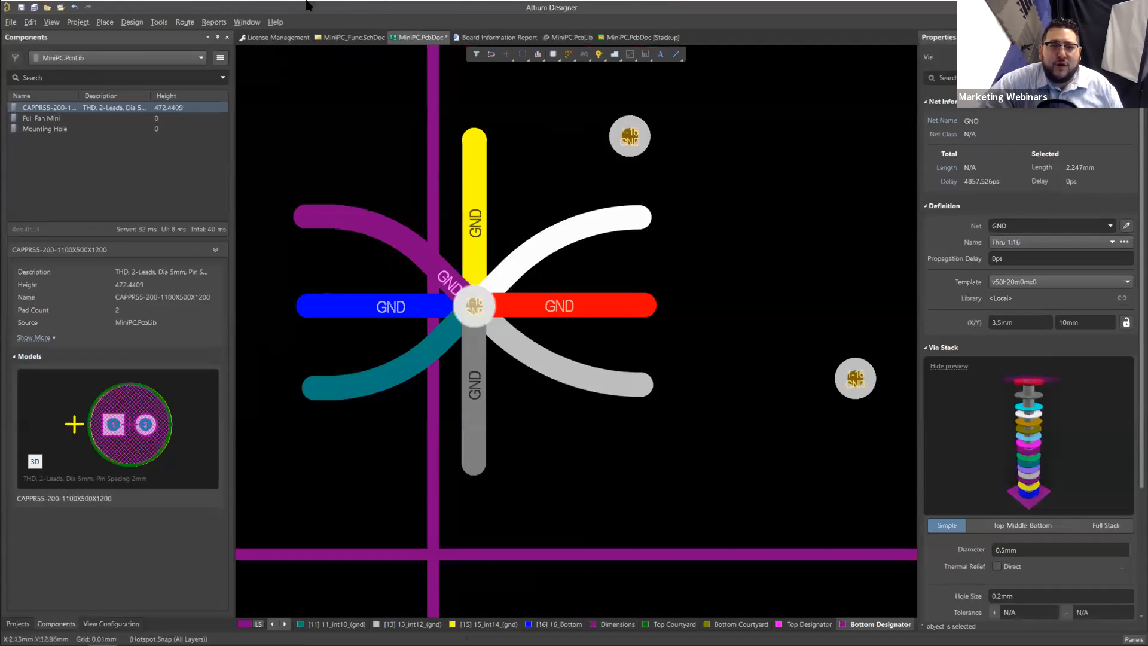
left_click(168, 22)
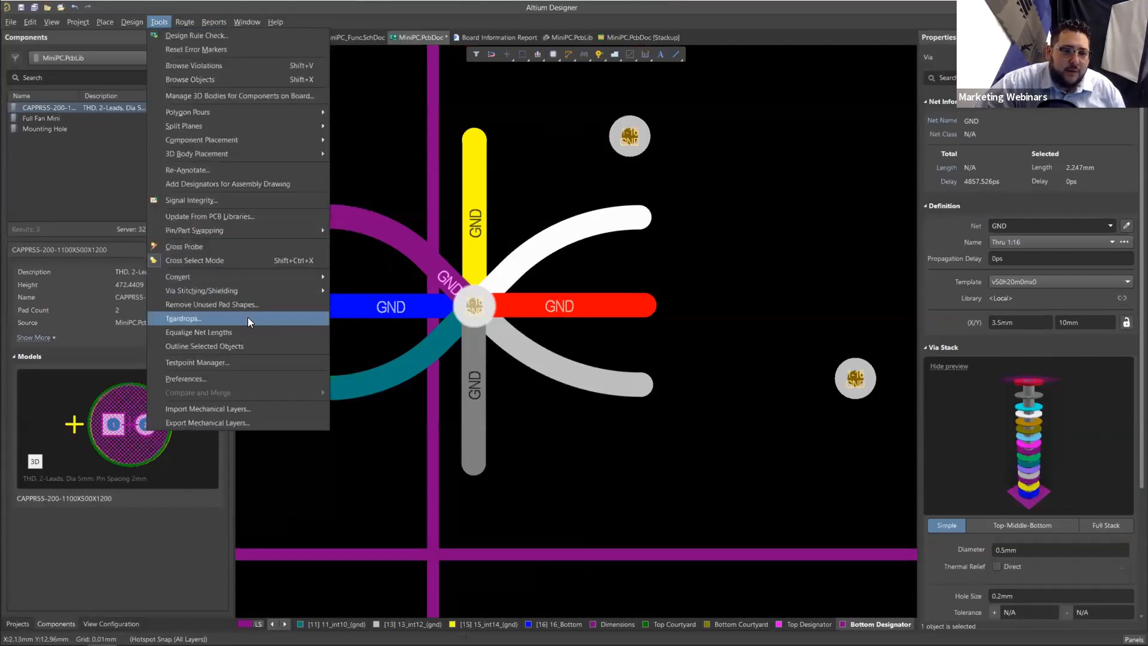
left_click(260, 304)
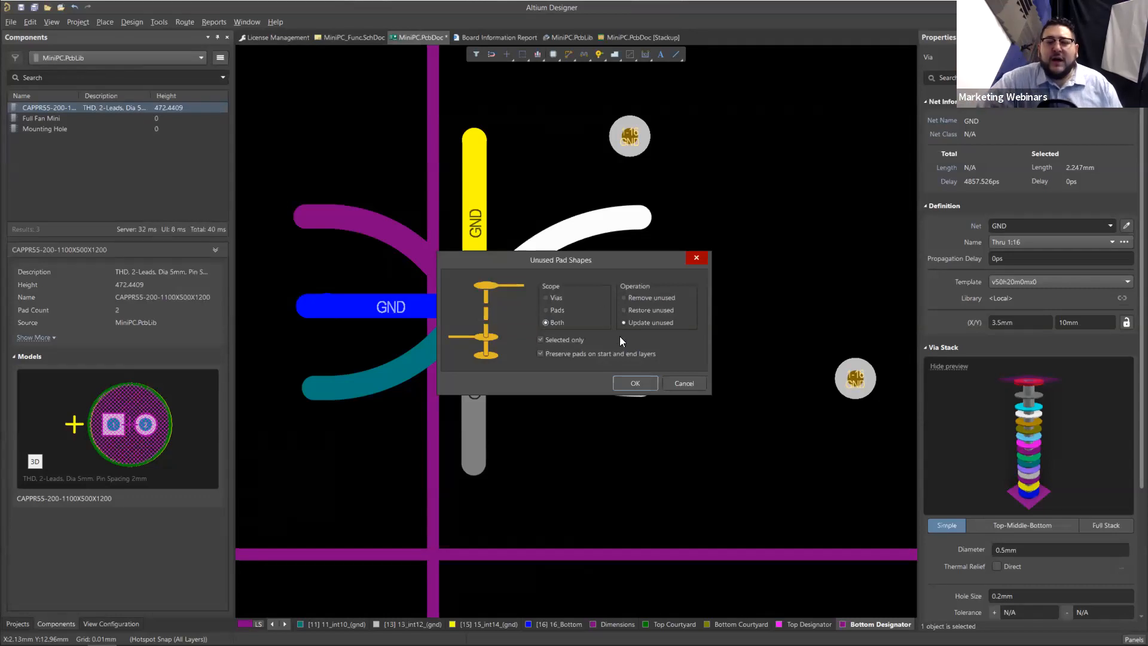
left_click(639, 382)
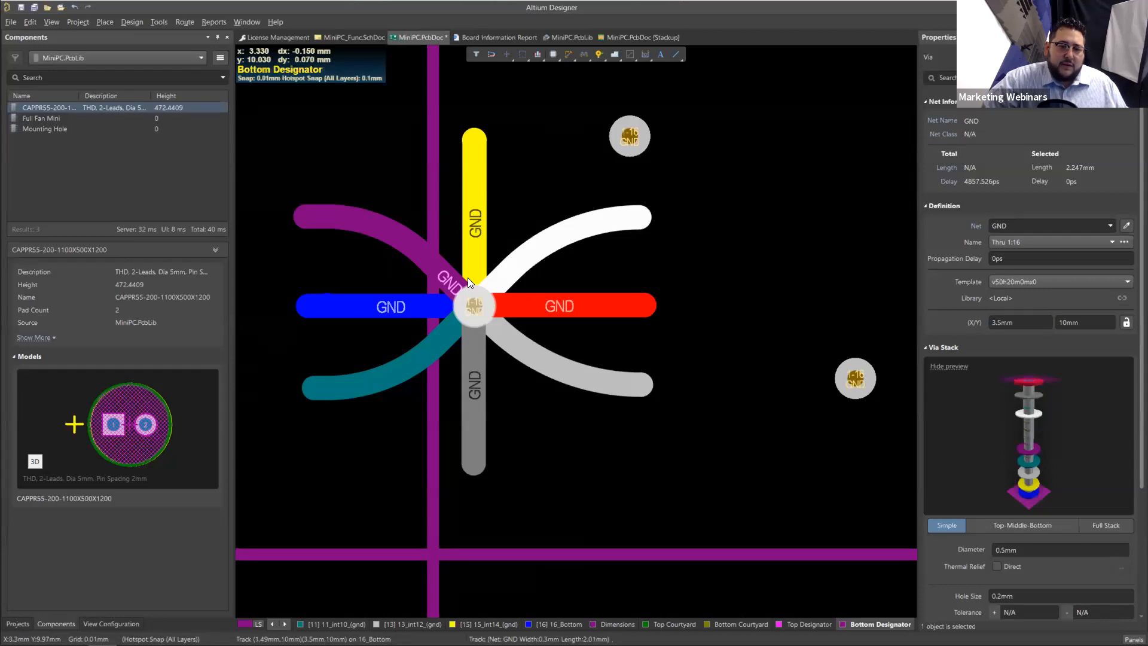
Step: Make 13_int12_(gnd) the active layer for the area above the via with the coloured tracks
scroll(468, 278, "down", 3, "ctrl")
scroll(525, 321, "up", 2)
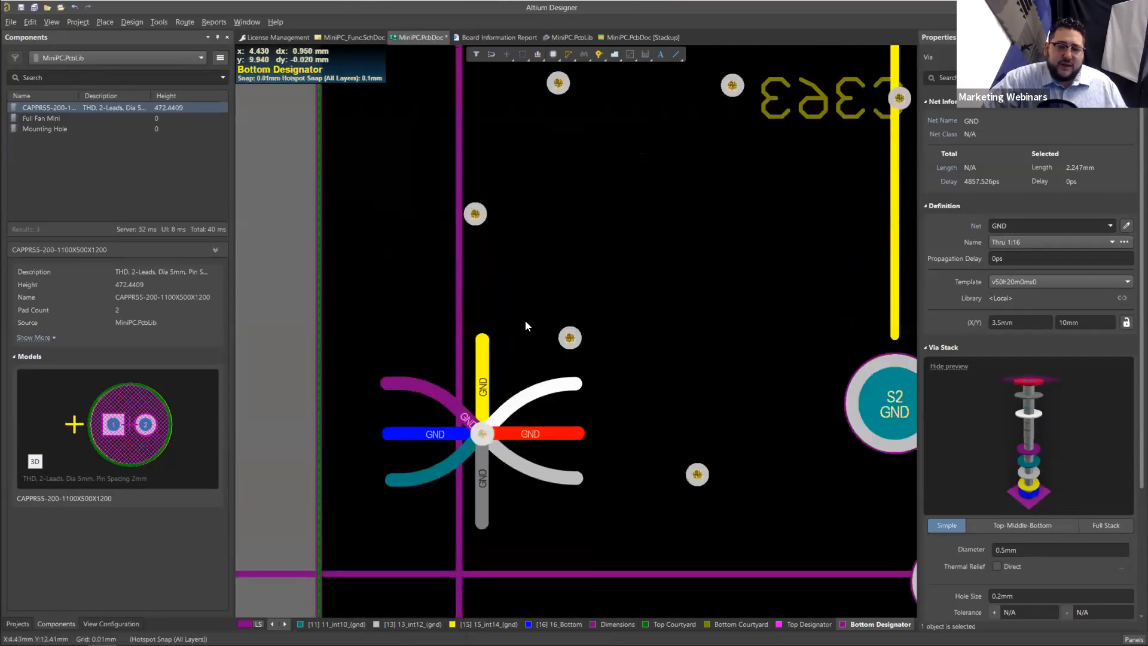
scroll(526, 320, "up", 1)
scroll(490, 335, "up", 2)
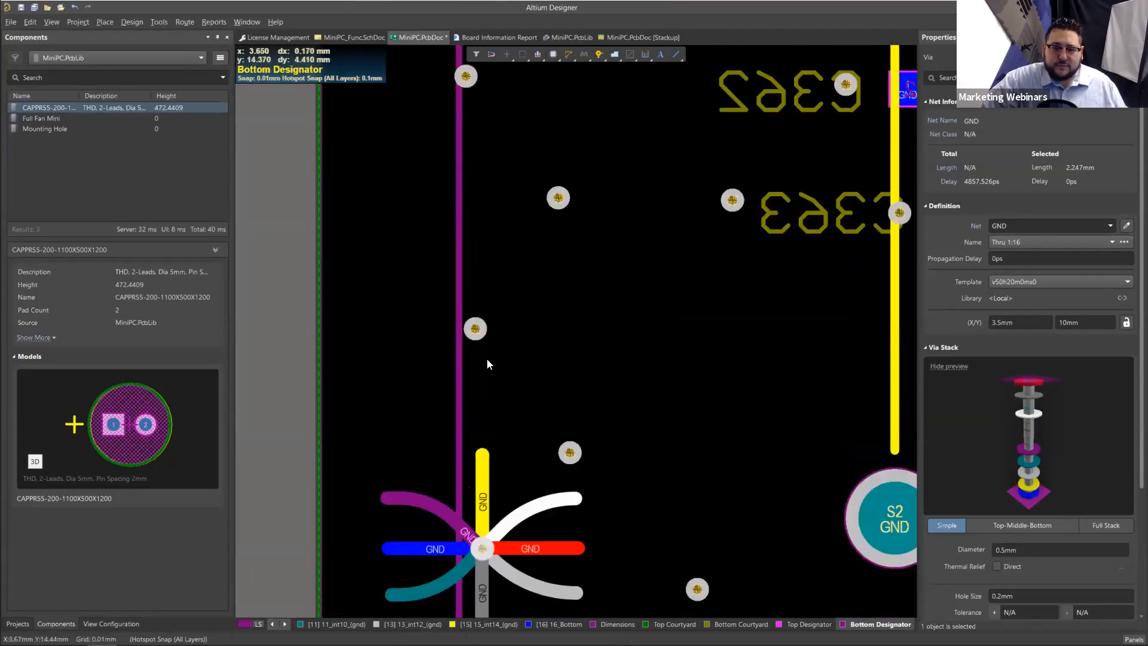
scroll(488, 364, "down", 1)
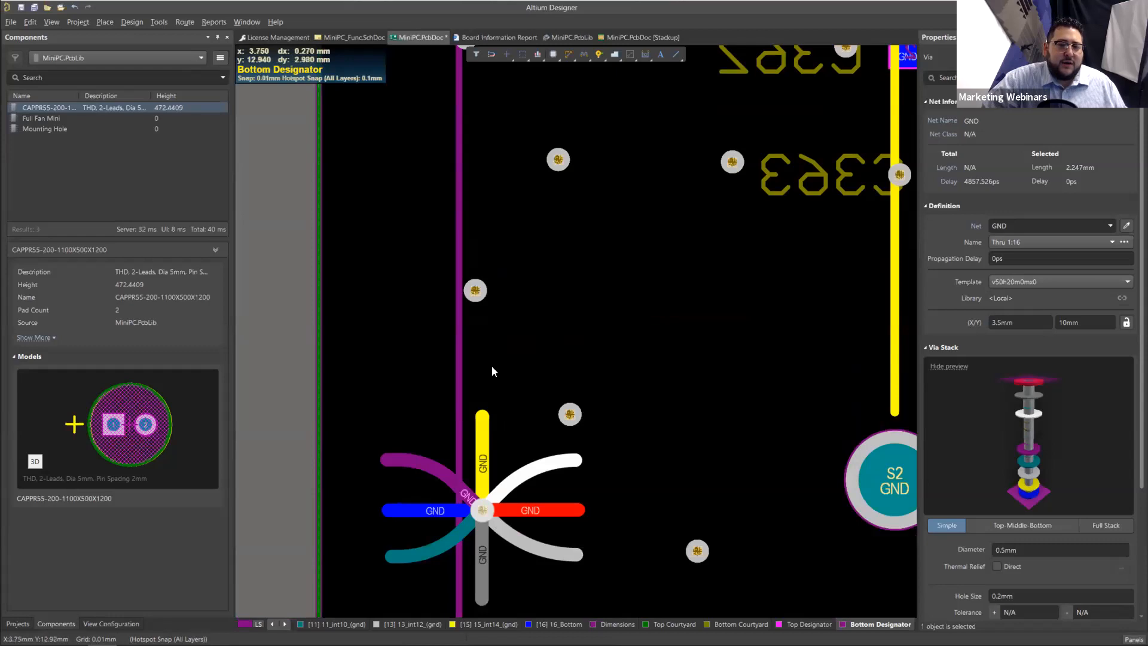
scroll(492, 366, "up", 1, "ctrl")
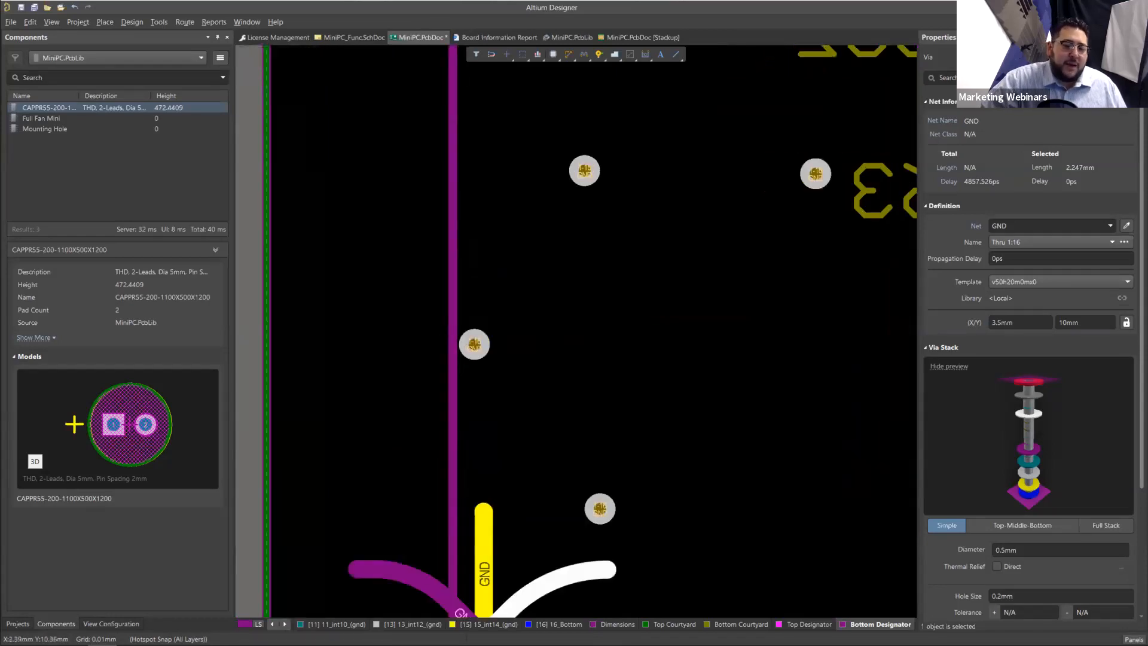
left_click(412, 622)
Step: Draw a solid polygon pour of about 12.9 sq.mm around the via near the board edge beside C362, and pull its protruding corner vertex inward
scroll(359, 249, "up", 2)
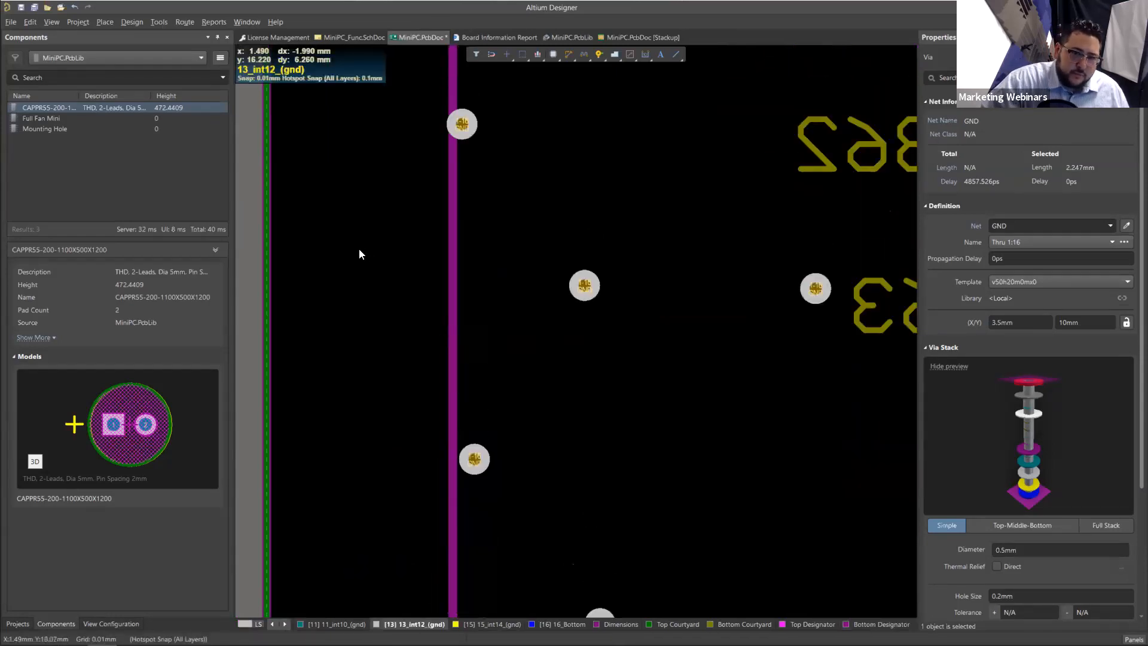
scroll(385, 205, "up", 3)
scroll(385, 206, "down", 1, "ctrl")
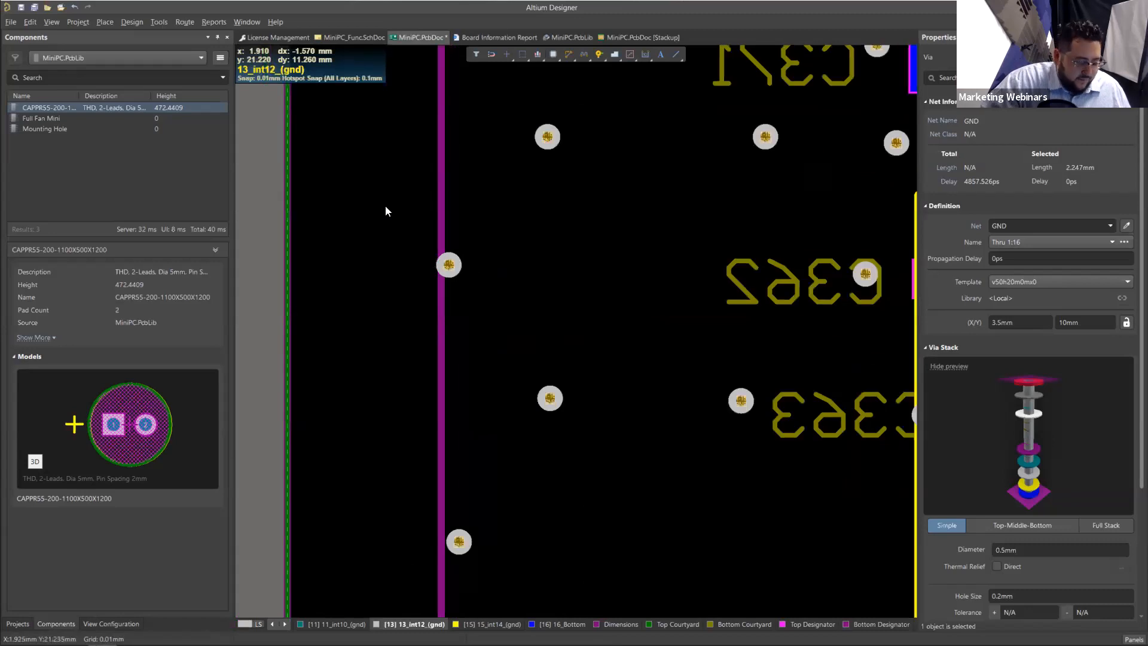
scroll(385, 206, "down", 1, "ctrl")
key("p")
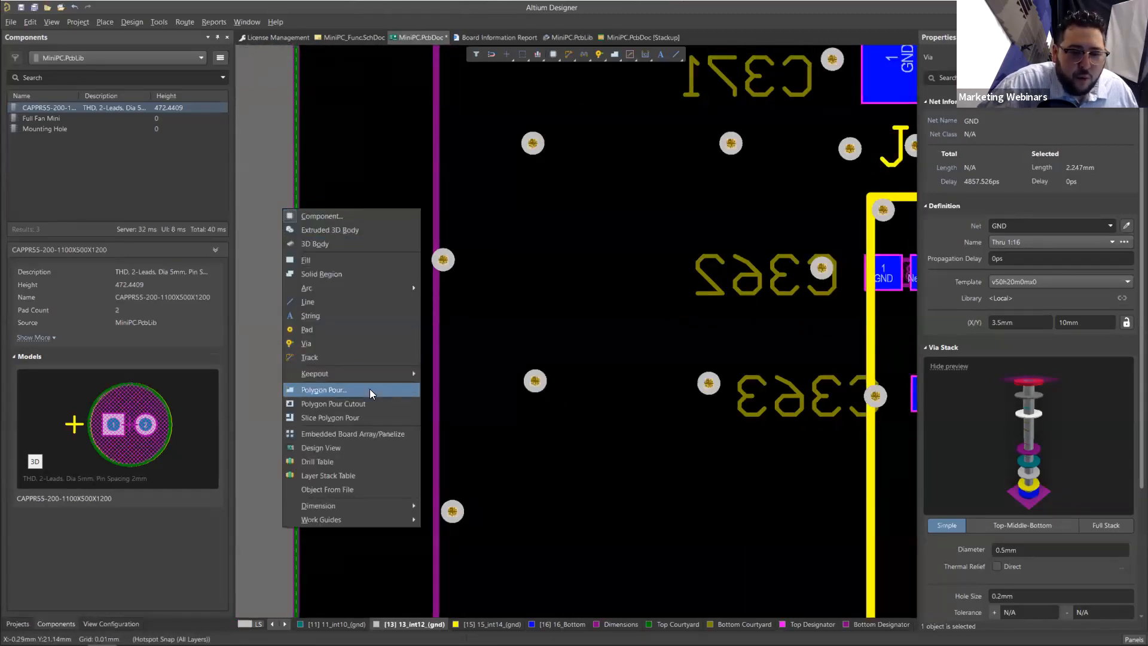
left_click(370, 390)
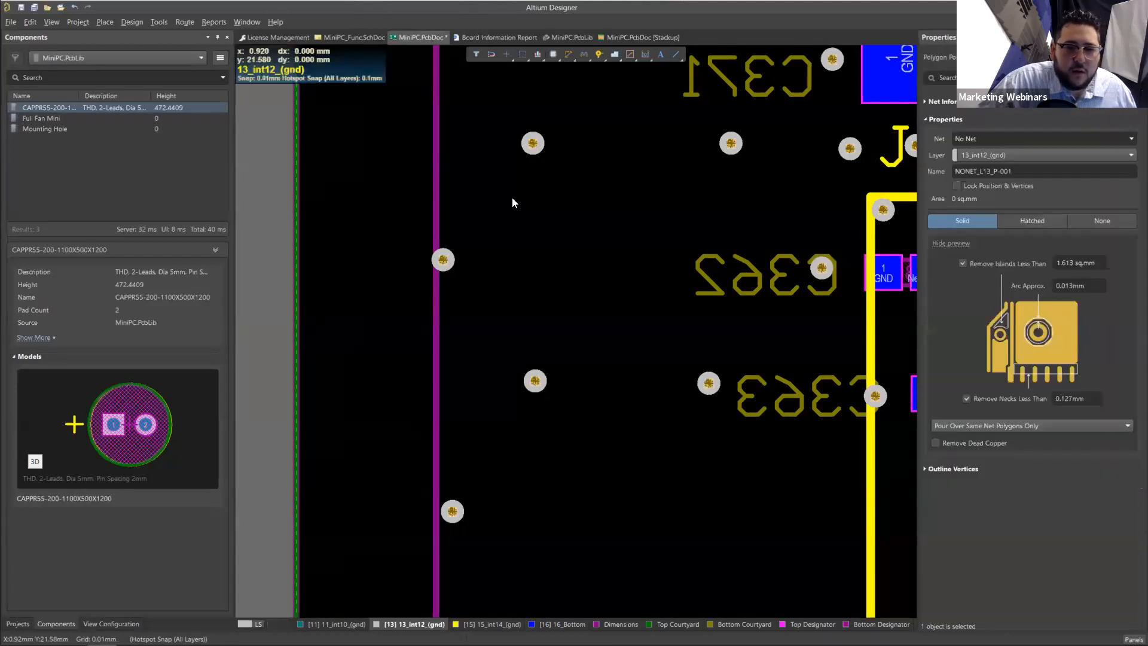
left_click(530, 201)
left_click(517, 359)
key("space")
left_click(340, 351)
right_click(339, 351)
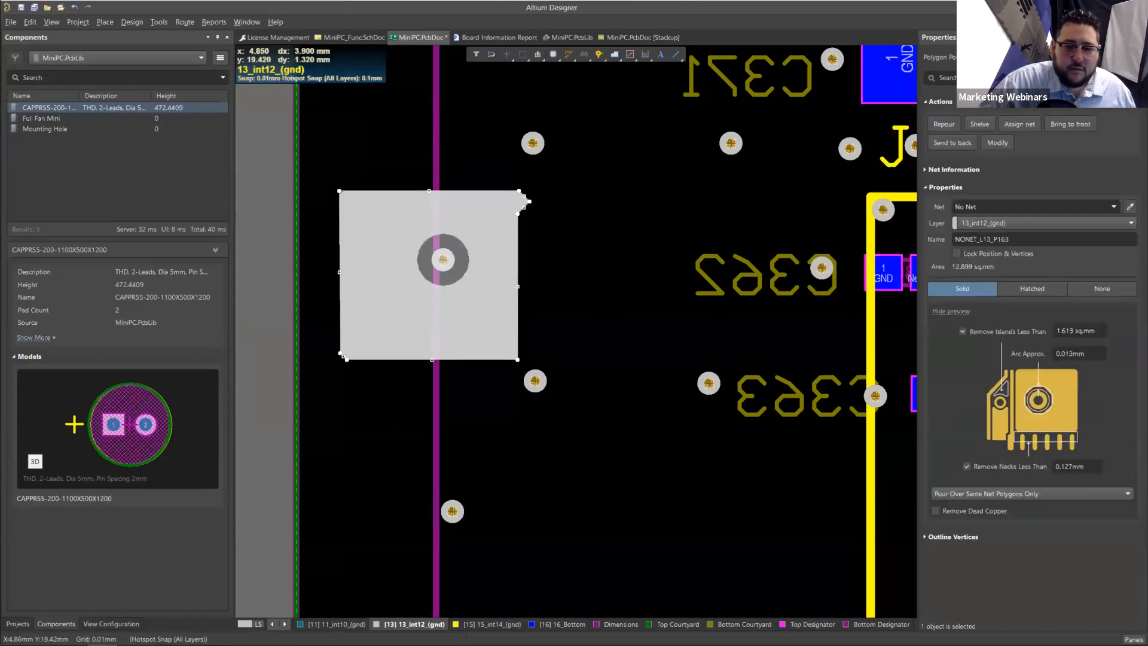
scroll(478, 264, "up", 2, "ctrl")
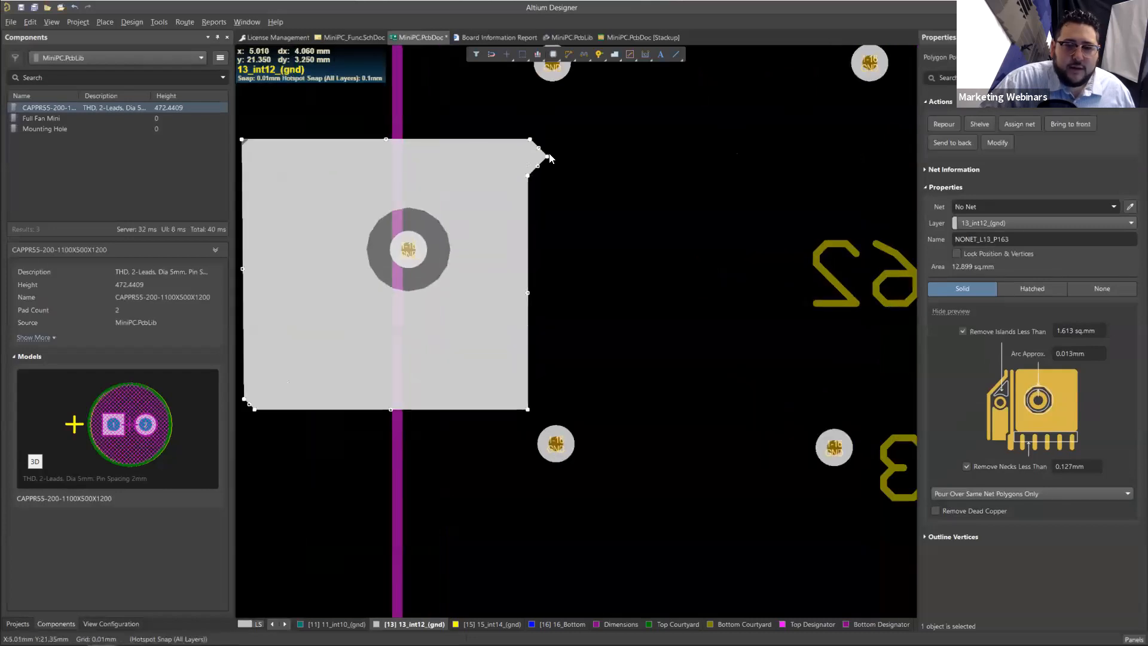
left_click_drag(547, 156, 513, 155)
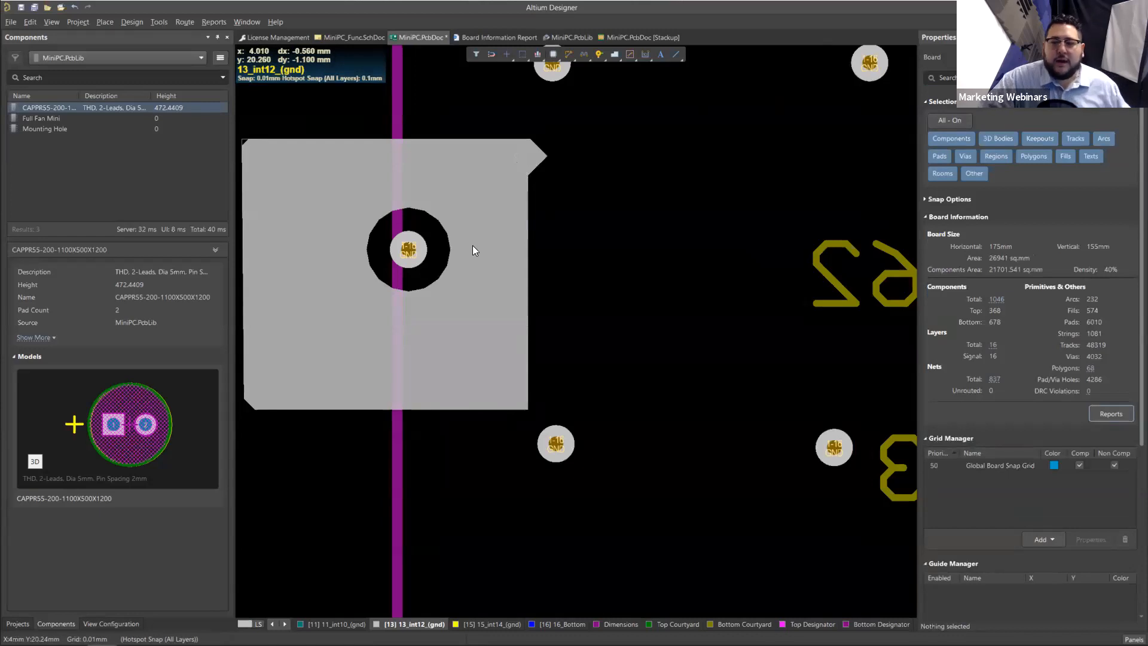
Step: Assign the new polygon to the GND net by picking the enclosed via, and repour it
left_click(502, 242)
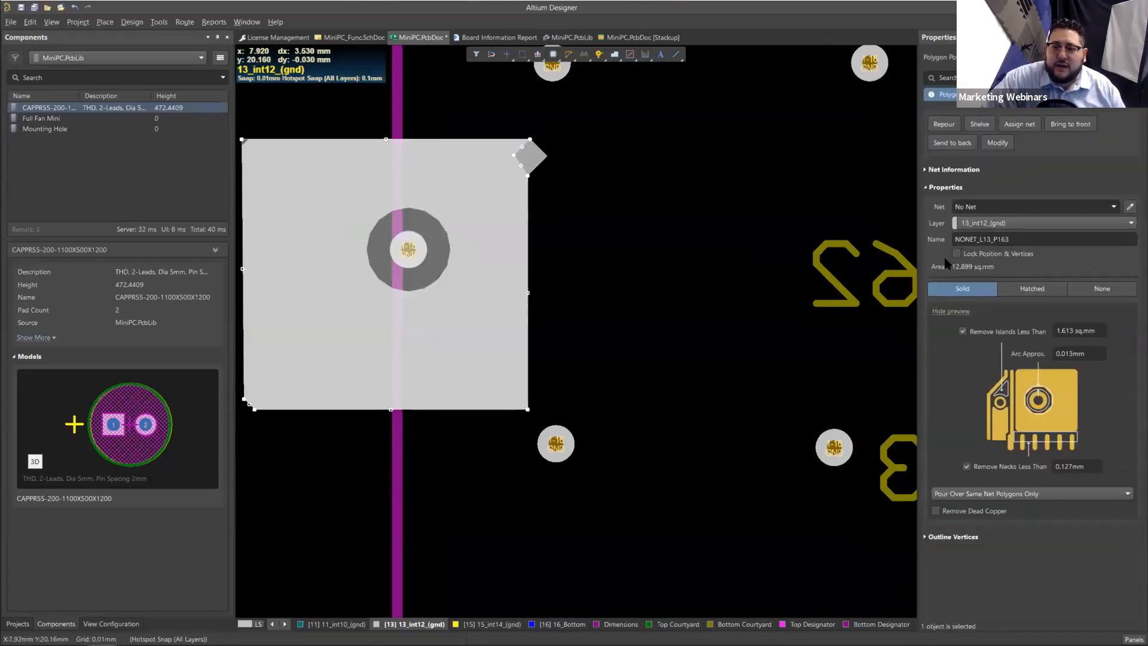
left_click(1131, 208)
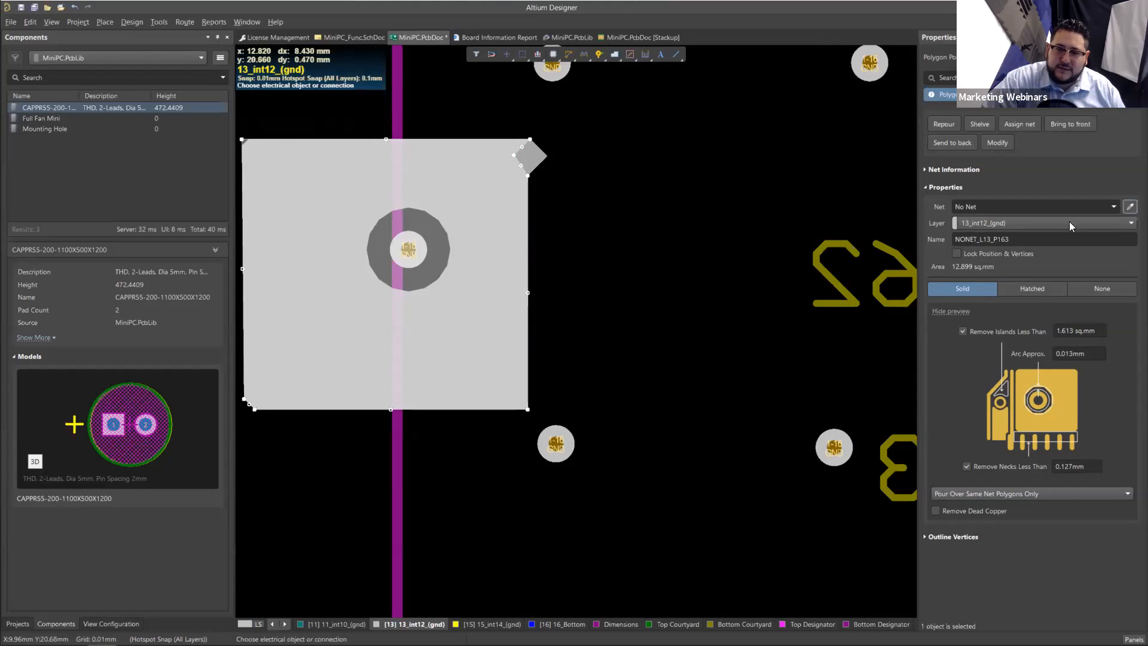
left_click(406, 250)
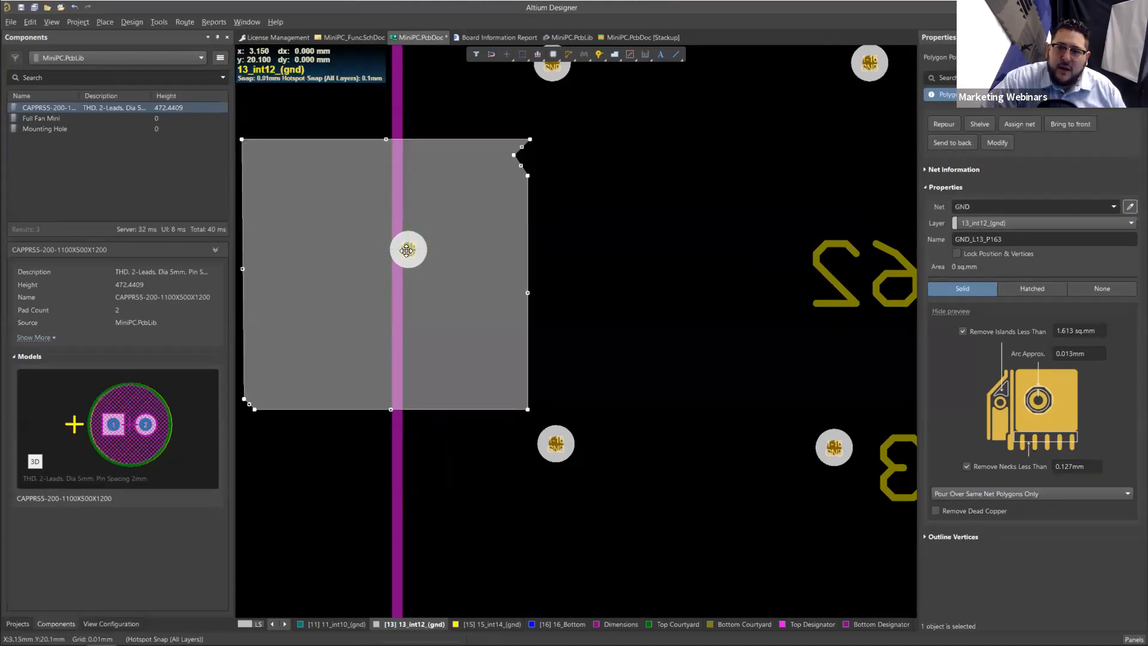
left_click(944, 124)
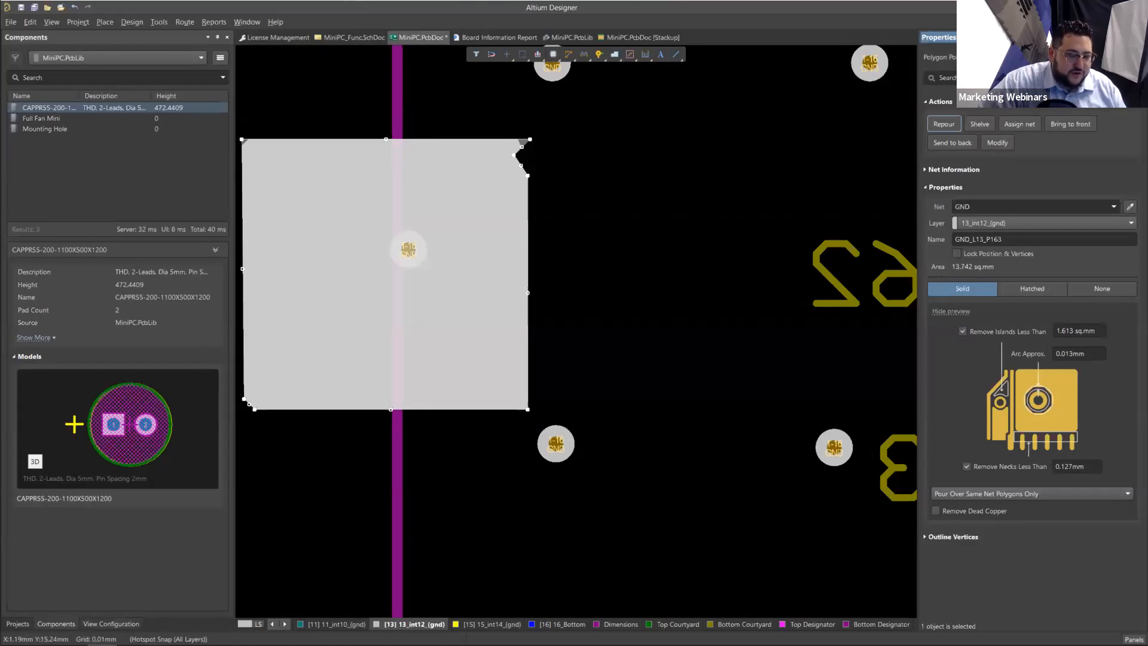
Step: Apply the GND Layers layer set and mark 2_int1_(gnd) for display in single layer mode
left_click(119, 623)
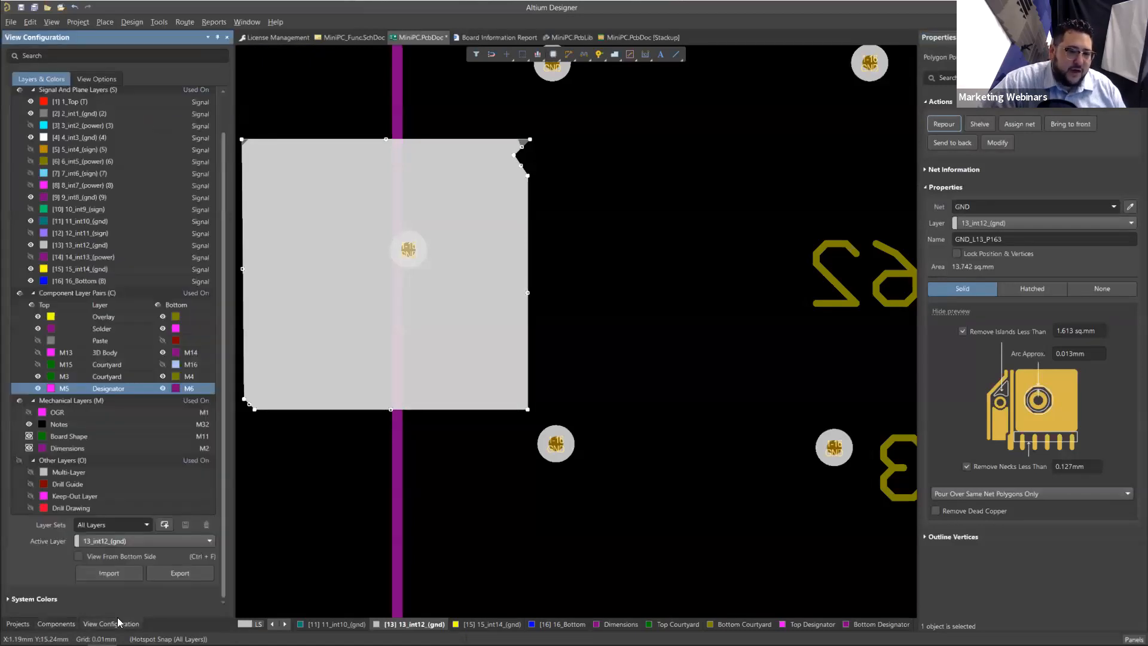
left_click(146, 525)
left_click(107, 510)
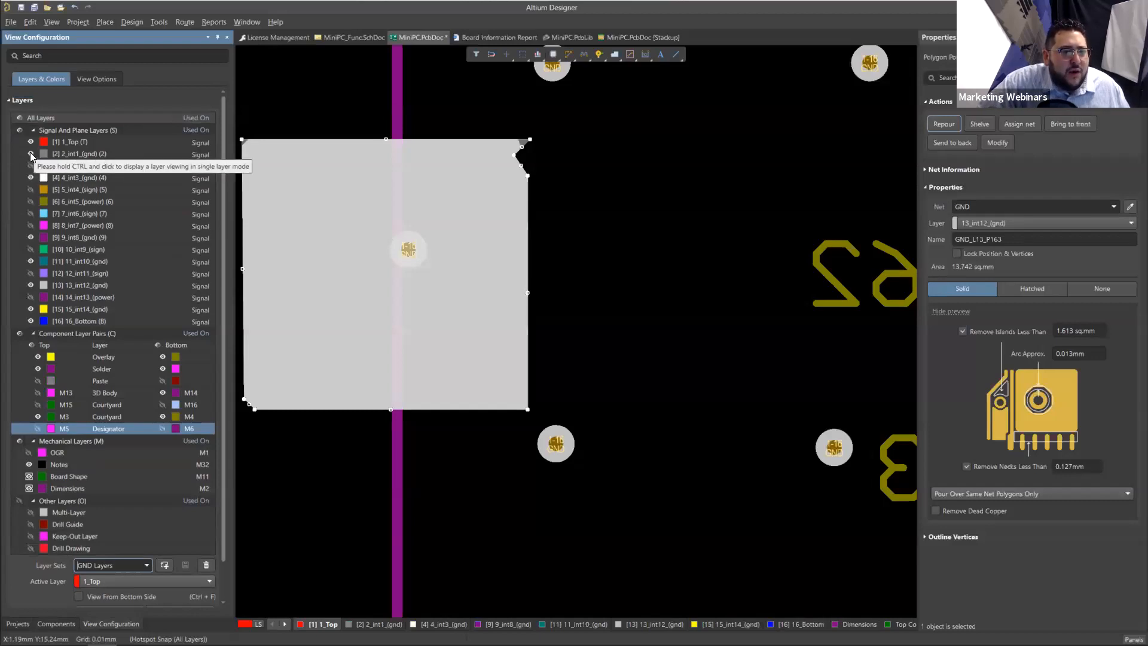
left_click(30, 152)
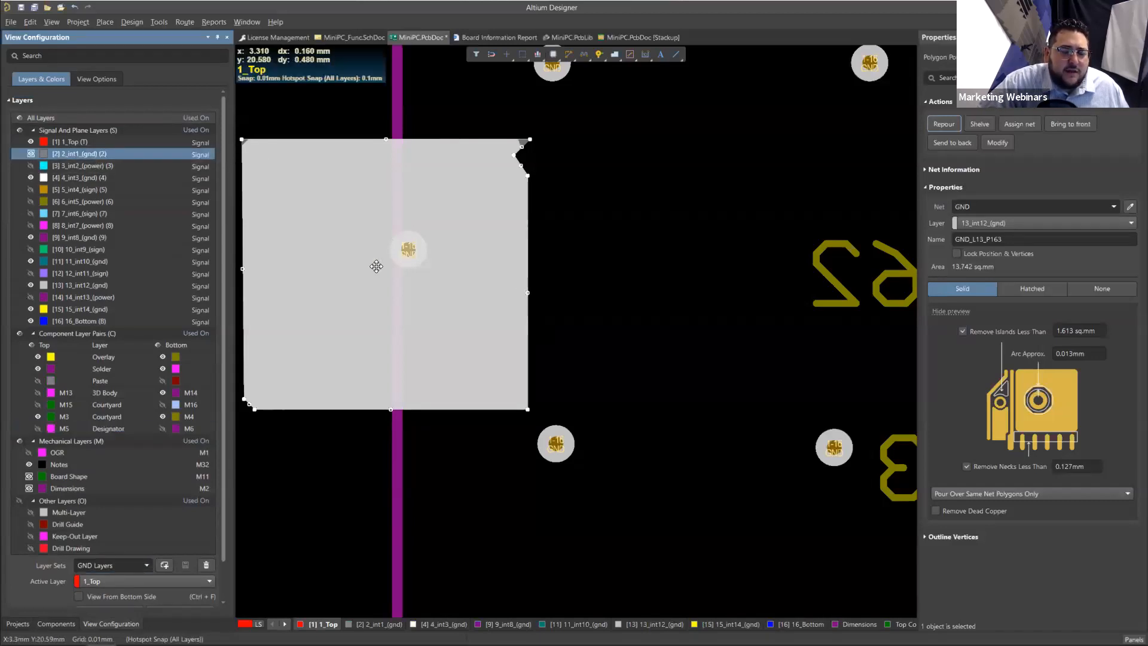
Step: Switch 1_Top to the single layer mode that hides the other layers, and deselect the new polygon
right_click_drag(483, 282, 571, 290)
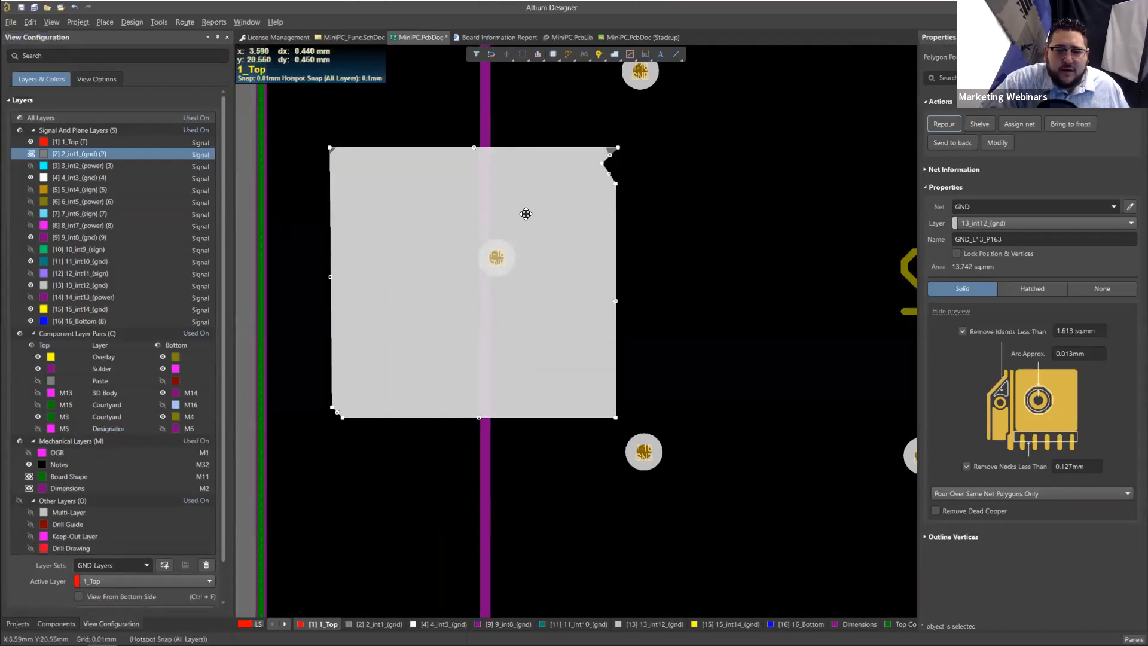
scroll(526, 214, "down", 2, "ctrl")
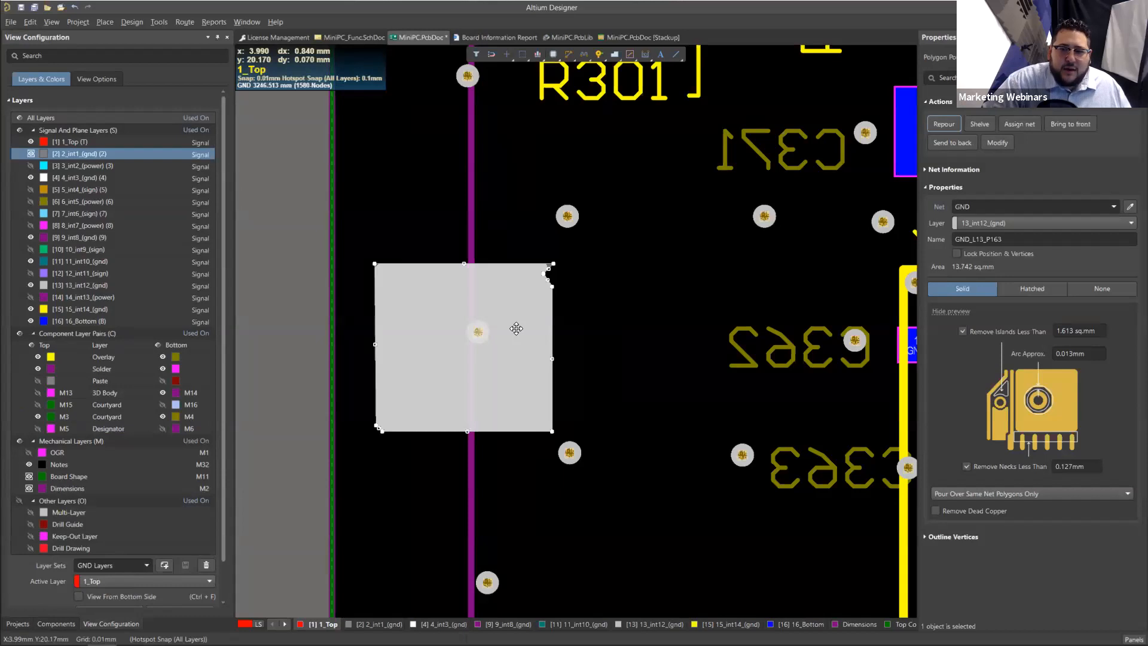
scroll(417, 373, "down", 3, "ctrl")
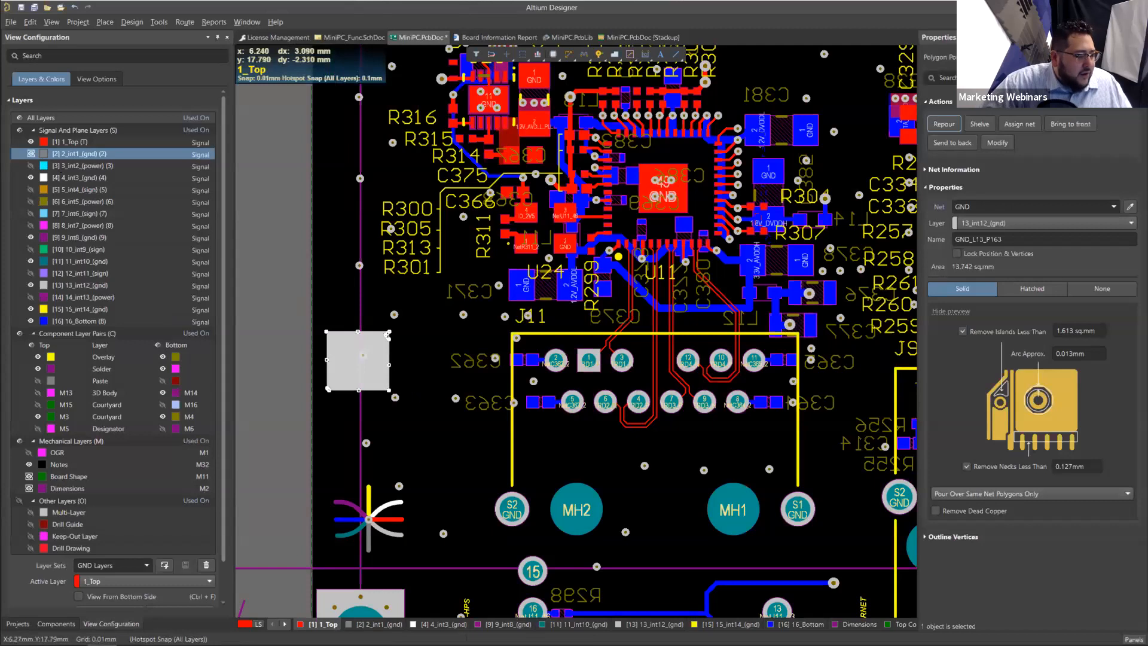
key("shift+s")
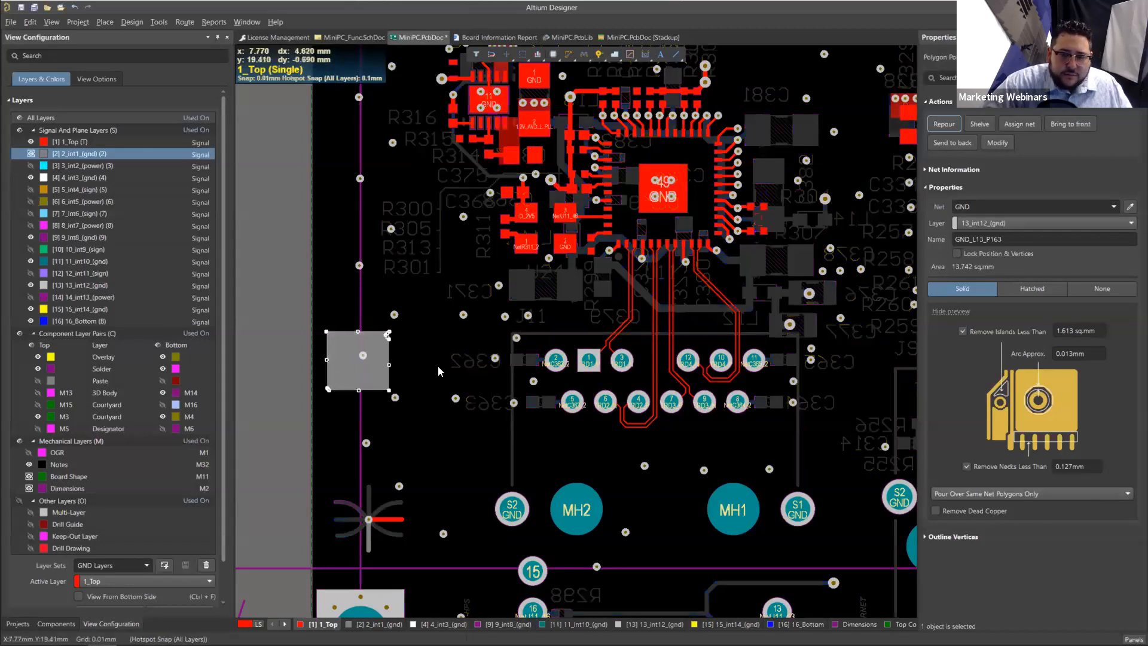
key("shift+s")
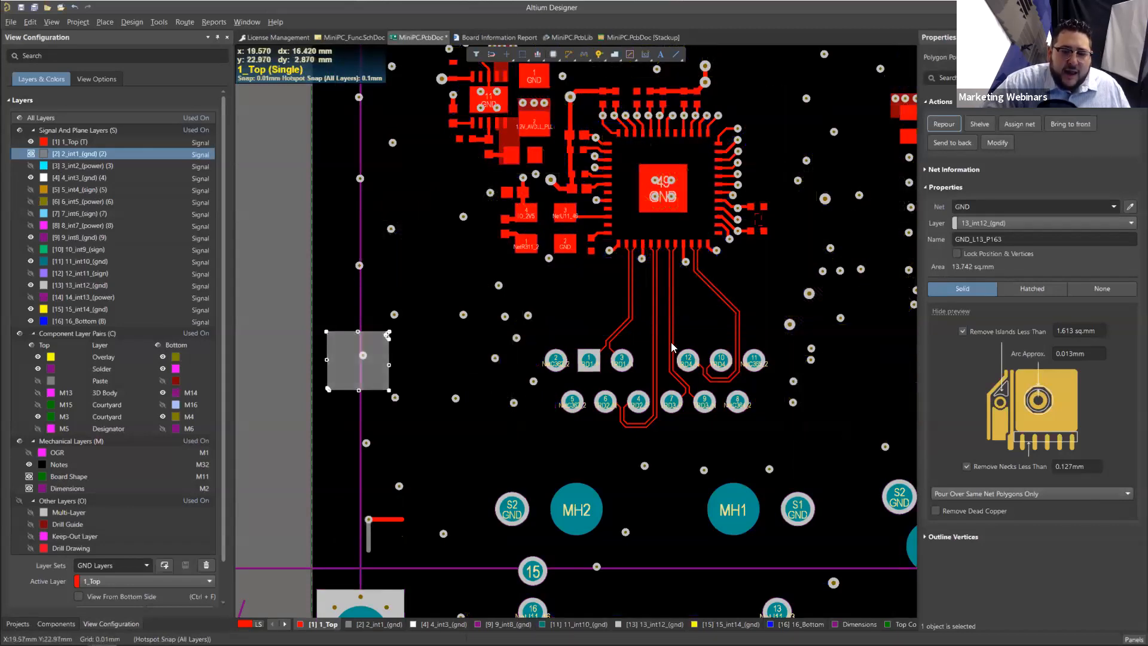
scroll(676, 357, "up", 1)
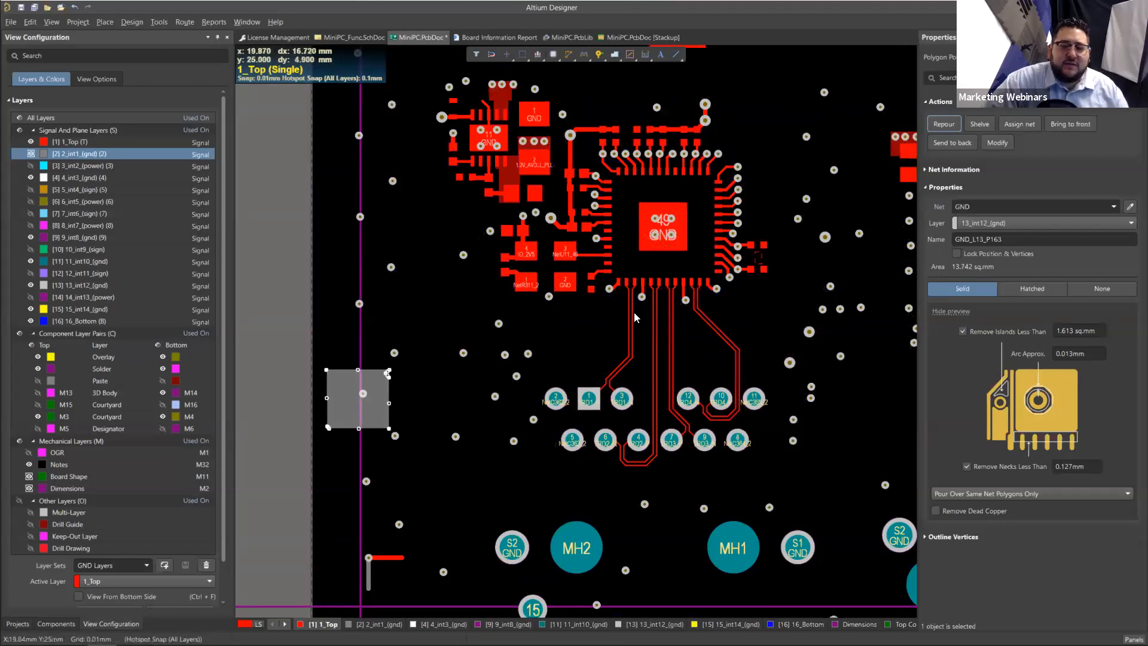
scroll(682, 299, "up", 1)
scroll(636, 282, "down", 2)
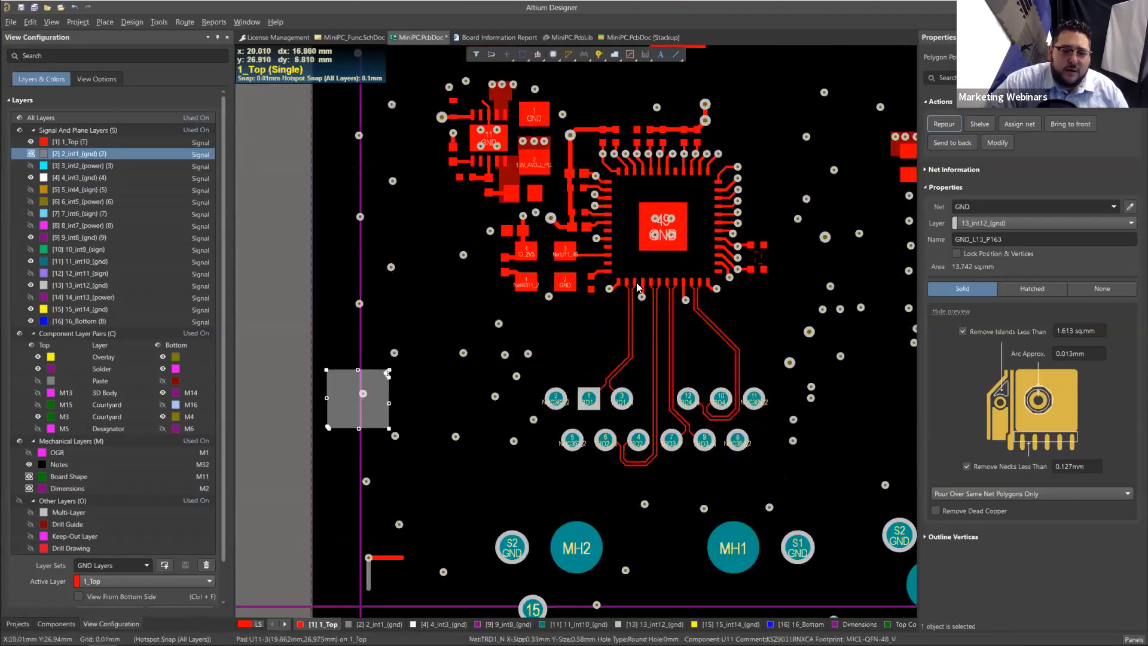
left_click(378, 361)
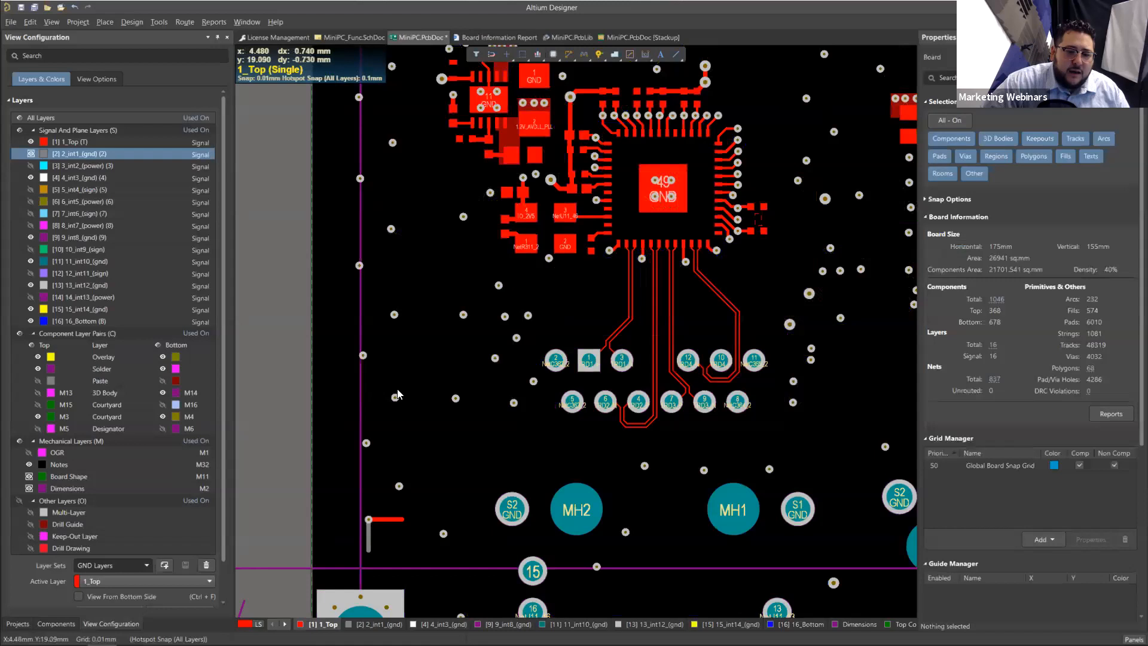
Step: Recheck the single layer mode mark of 2_int1_(gnd) and compare that layer with 1_Top in single layer mode
left_click(102, 172)
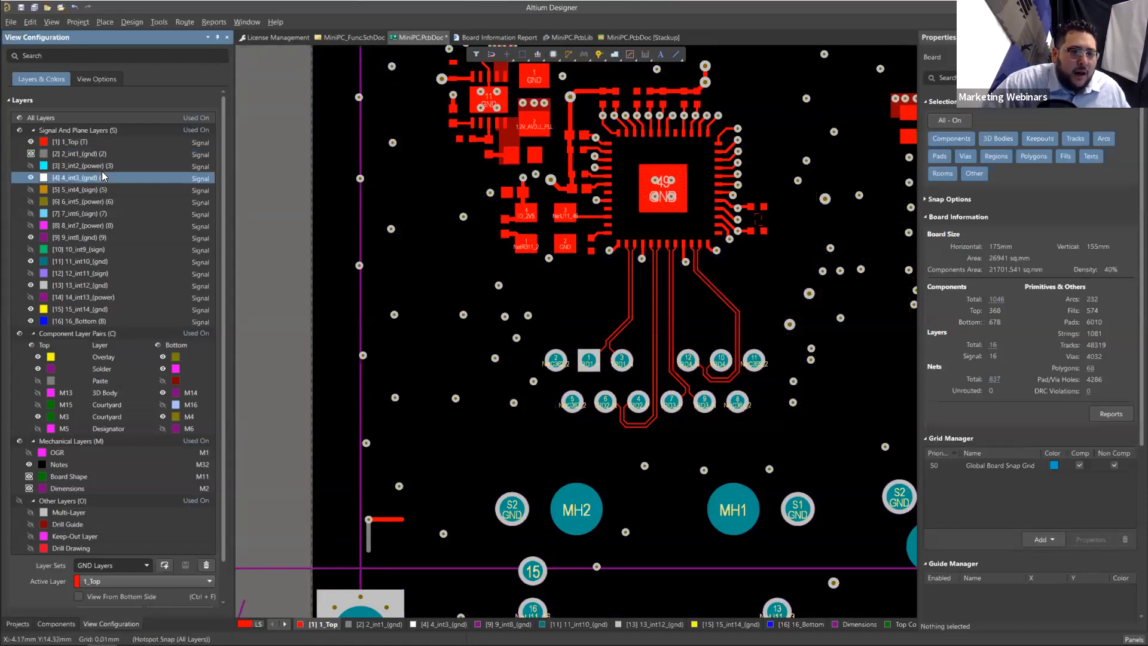
left_click(81, 164)
left_click(31, 154)
left_click(30, 153)
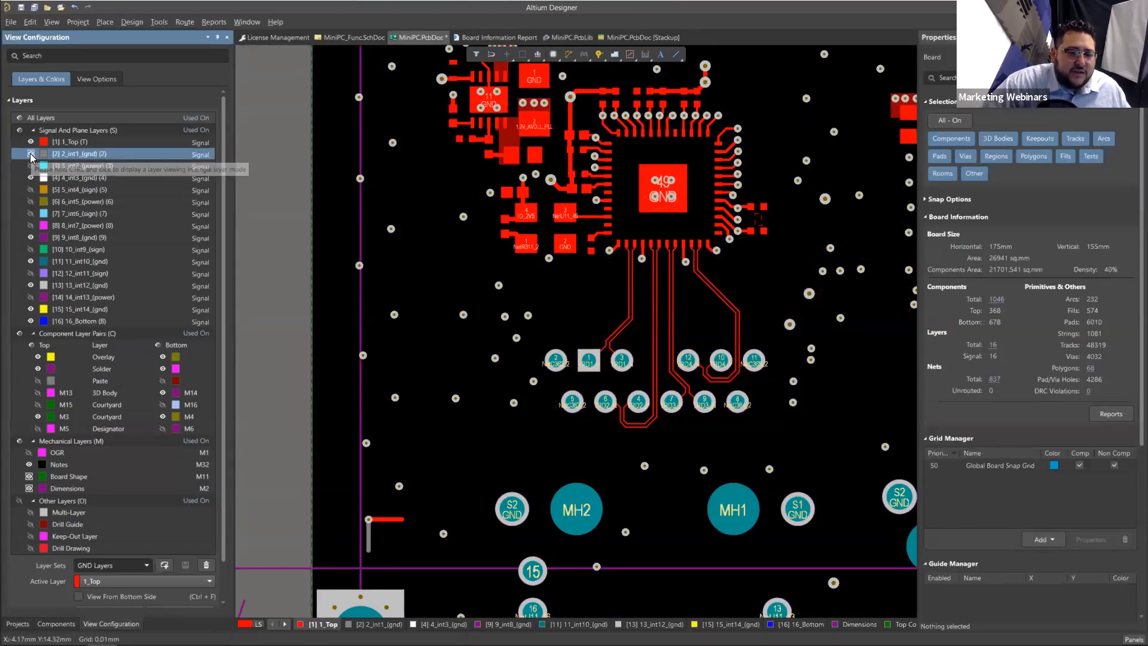
left_click(377, 624)
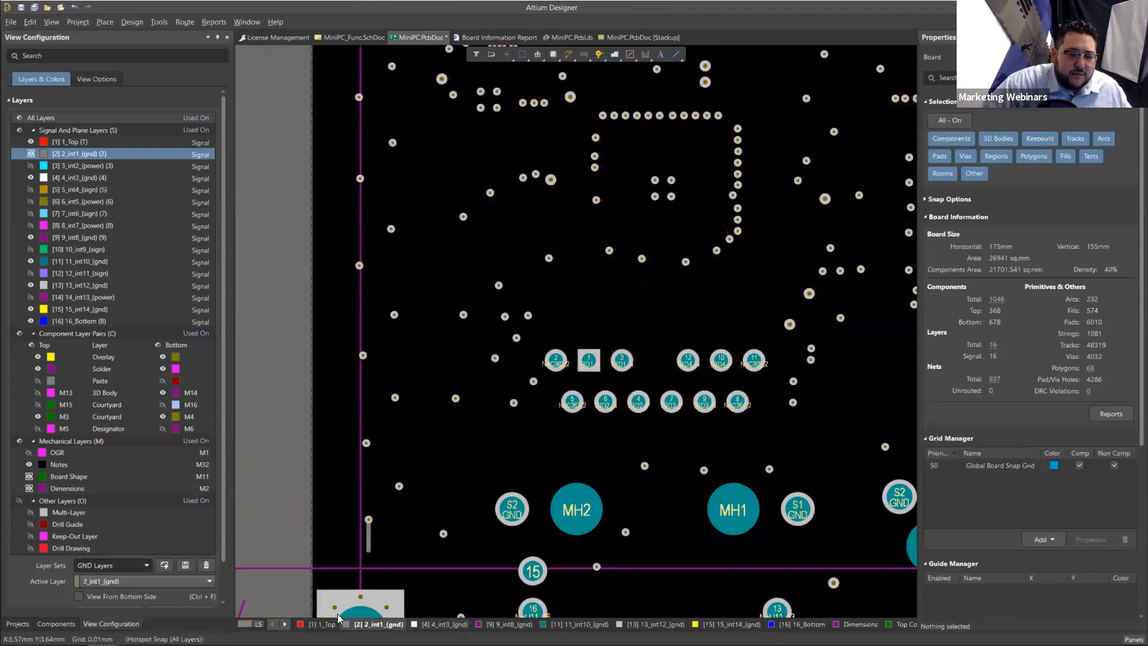
left_click(323, 624)
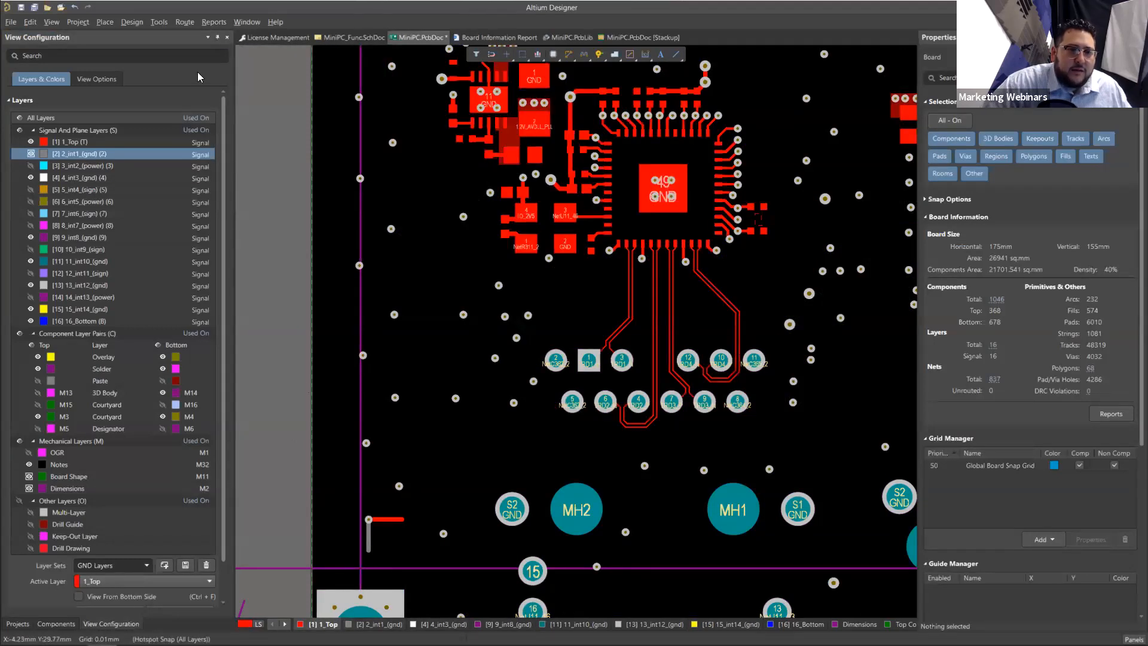
left_click(164, 21)
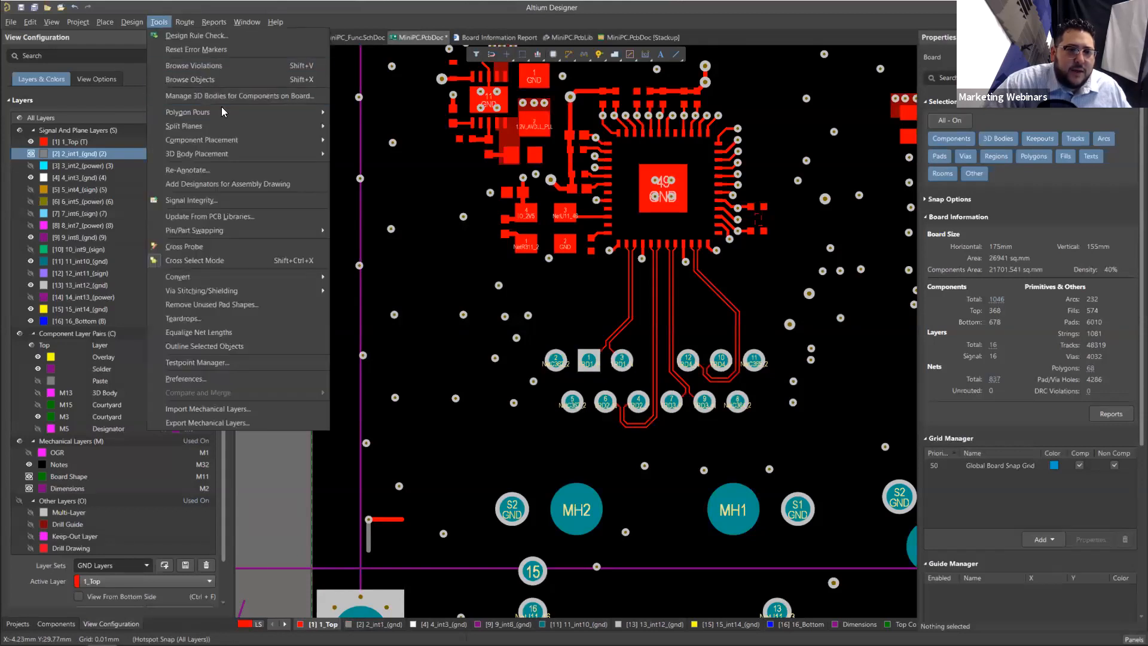
mouse_move(323, 113)
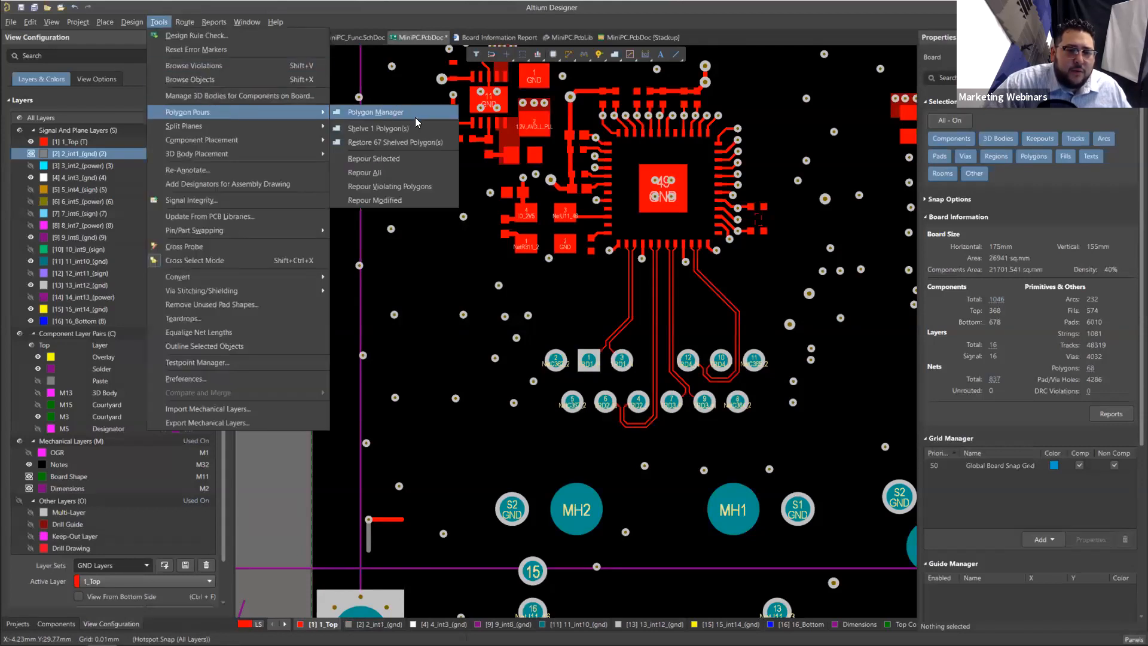
left_click(381, 361)
Step: Cycle through the single layer modes on 2_int1_(gnd), and make 1_Top active with the other layers greyed out
left_click(376, 619)
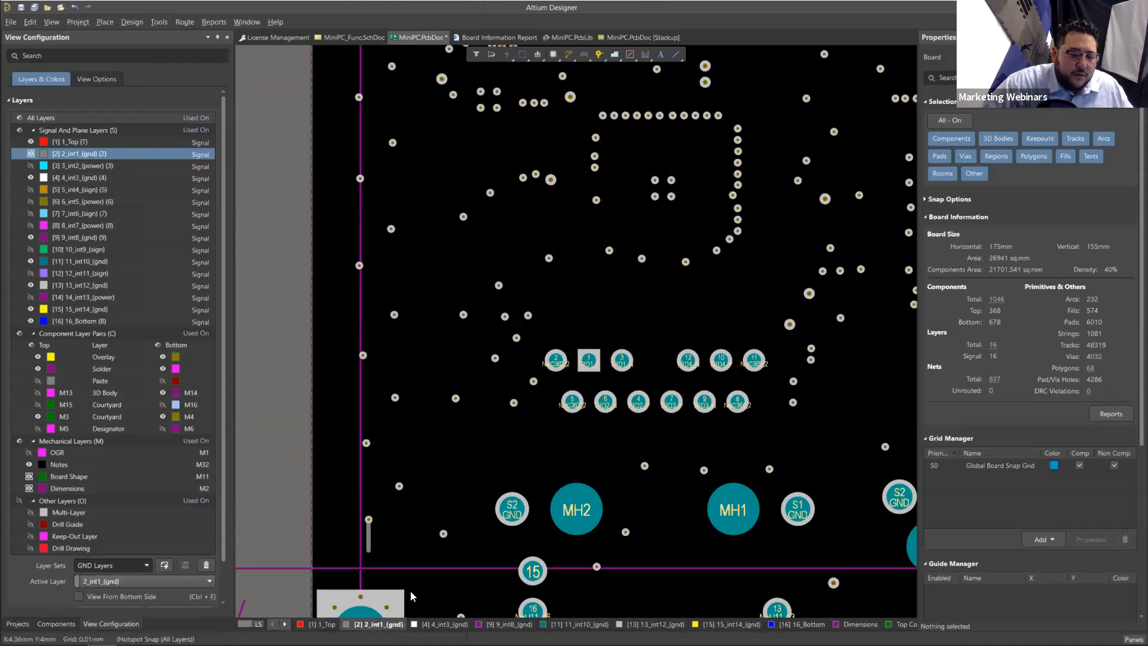
key("shift+s")
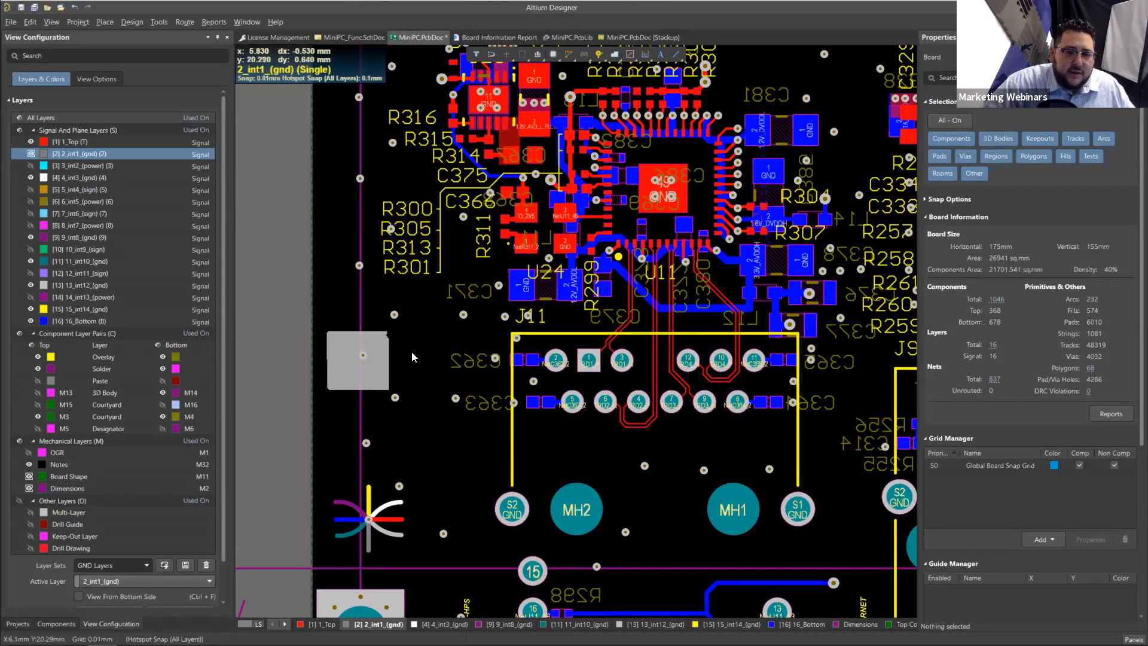
key("shift+s")
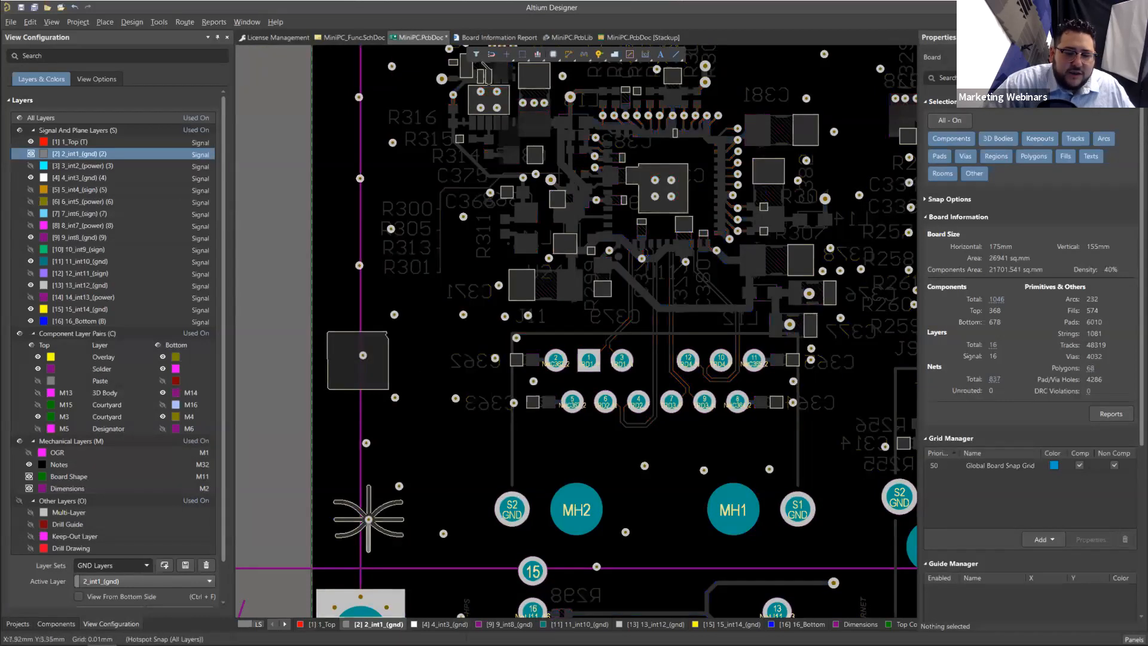
left_click(391, 378)
key("shift+s")
key("shift+s")
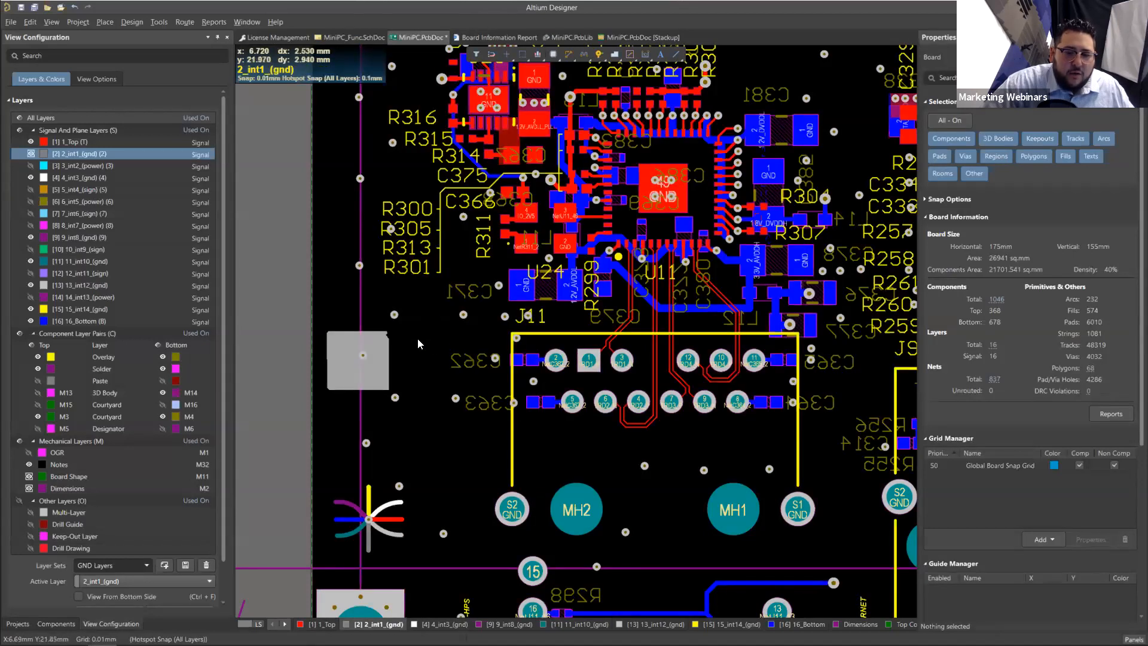
left_click(313, 623)
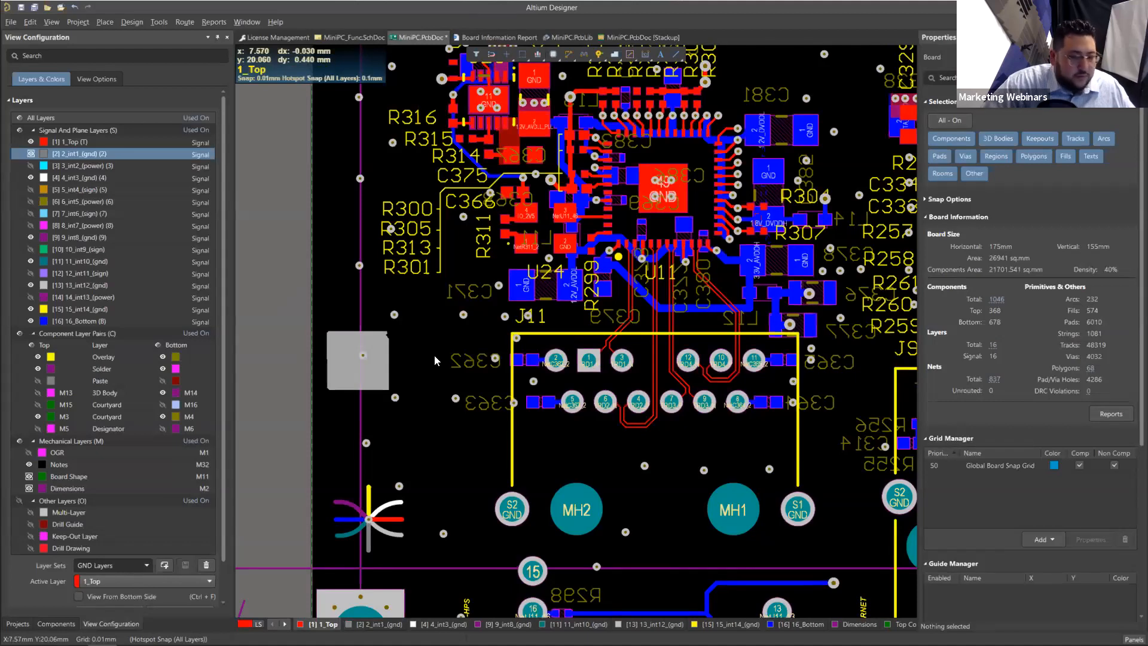
key("shift+s")
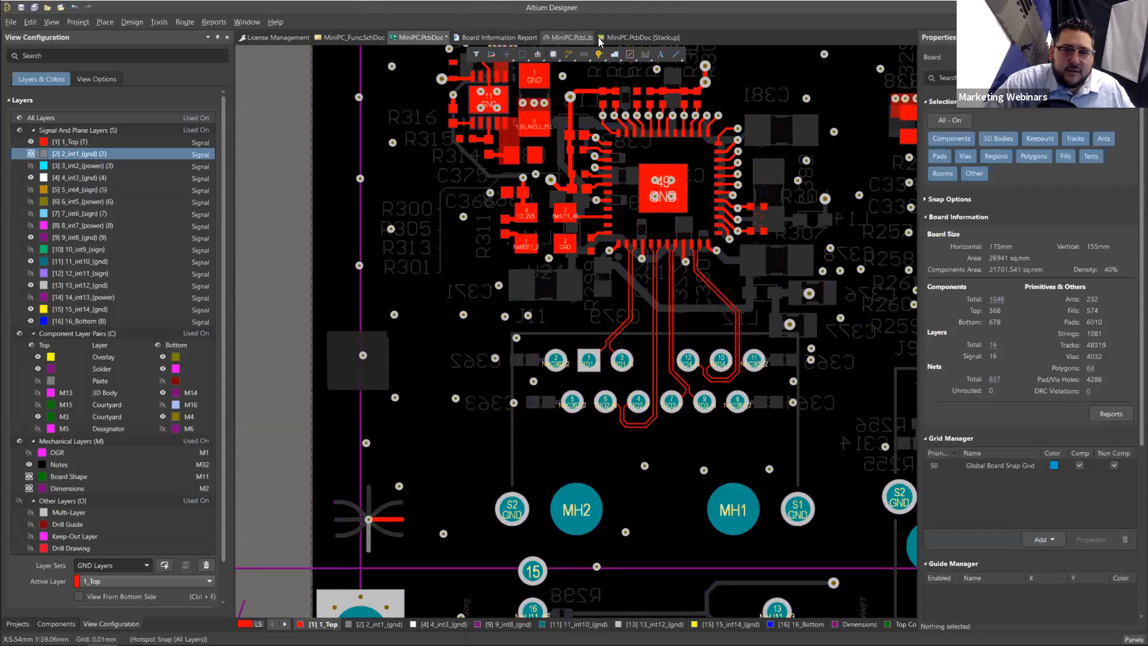
Step: Open the MiniPC layer stackup without updating it from the PCB, and examine the S50 impedance entry of 1_Top
left_click(629, 36)
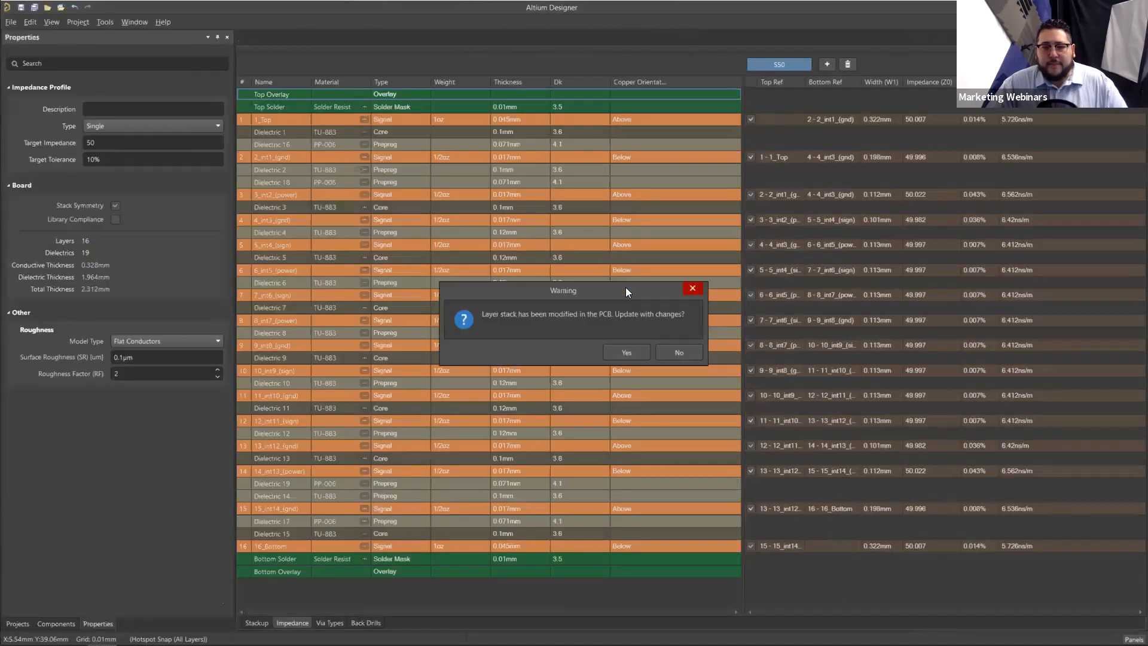
left_click(676, 352)
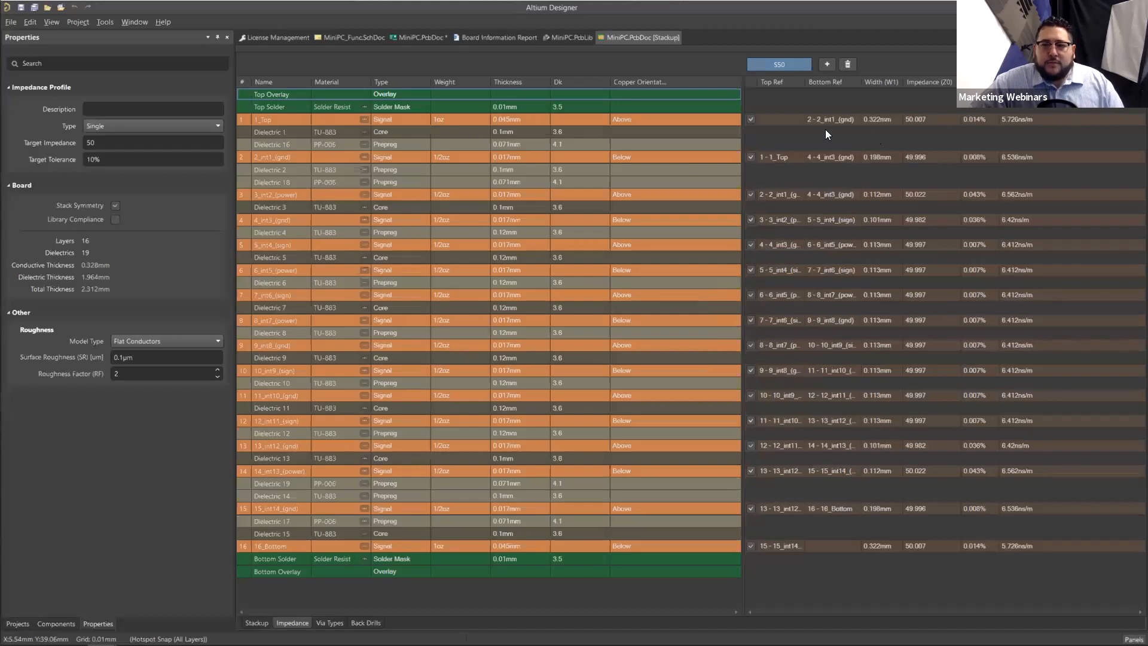
left_click(782, 120)
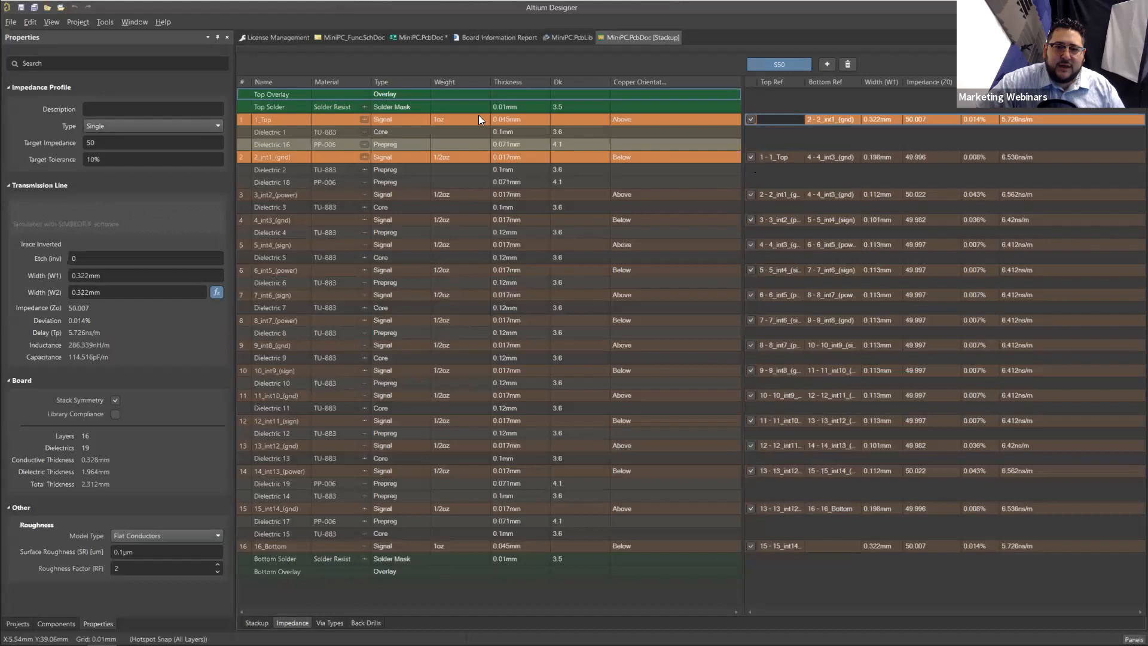
left_click(829, 119)
left_click(792, 118)
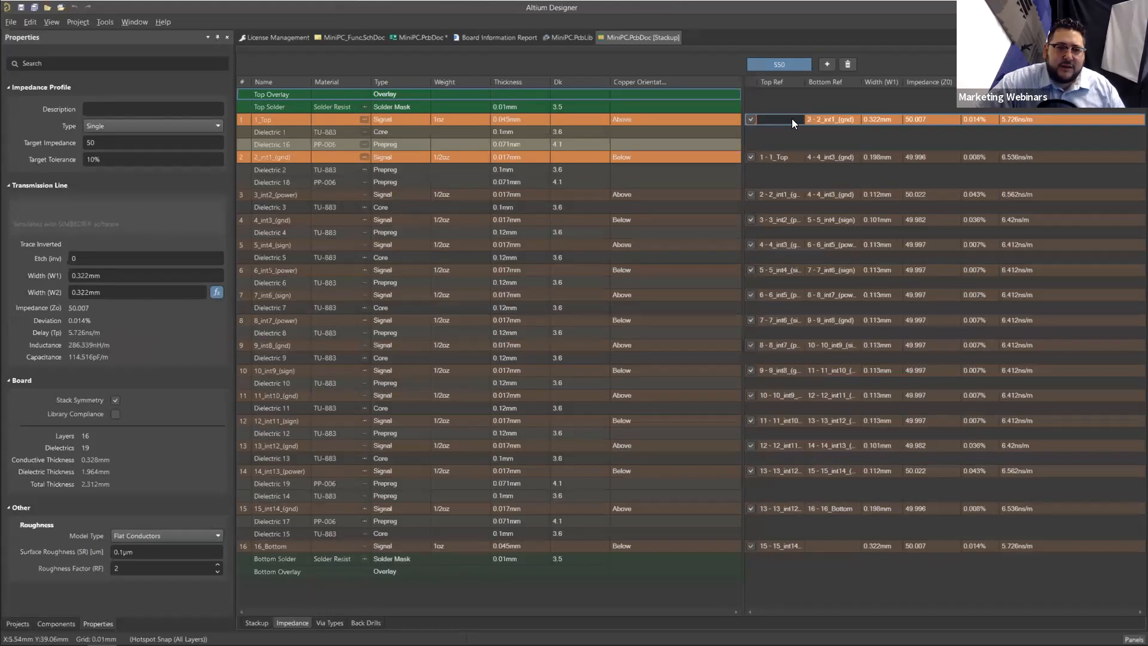
left_click(91, 624)
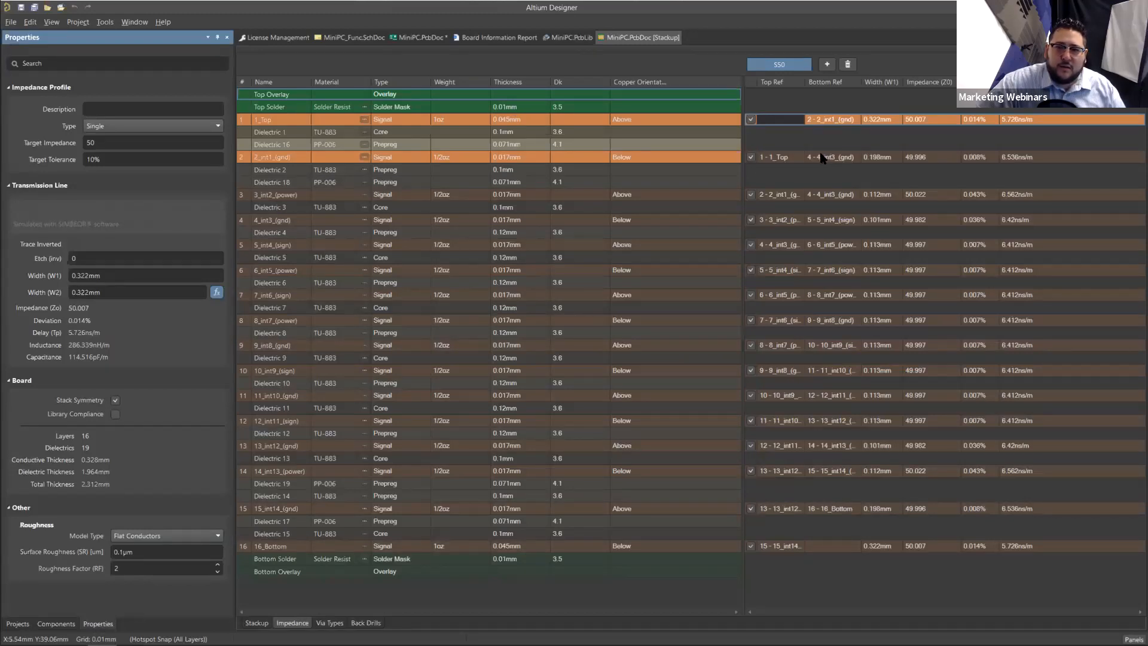
Step: Examine the S50 transmission line properties of 2_int1_(gnd) and the stack layers between its 1_Top and 4_int3_(gnd) references
left_click(801, 157)
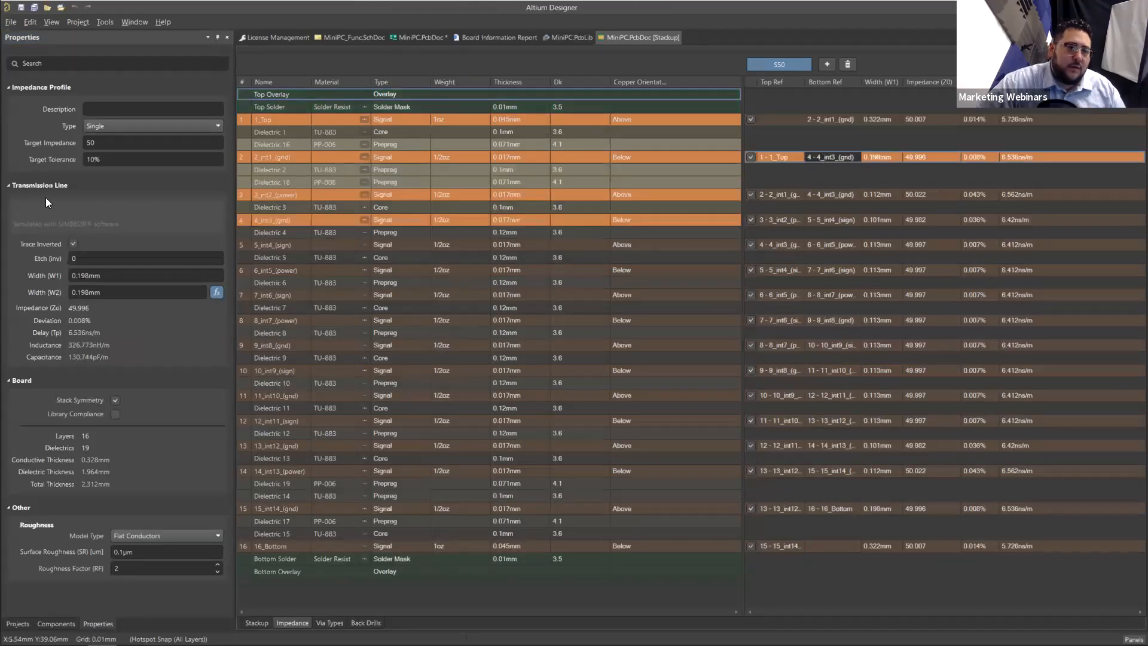
left_click(10, 186)
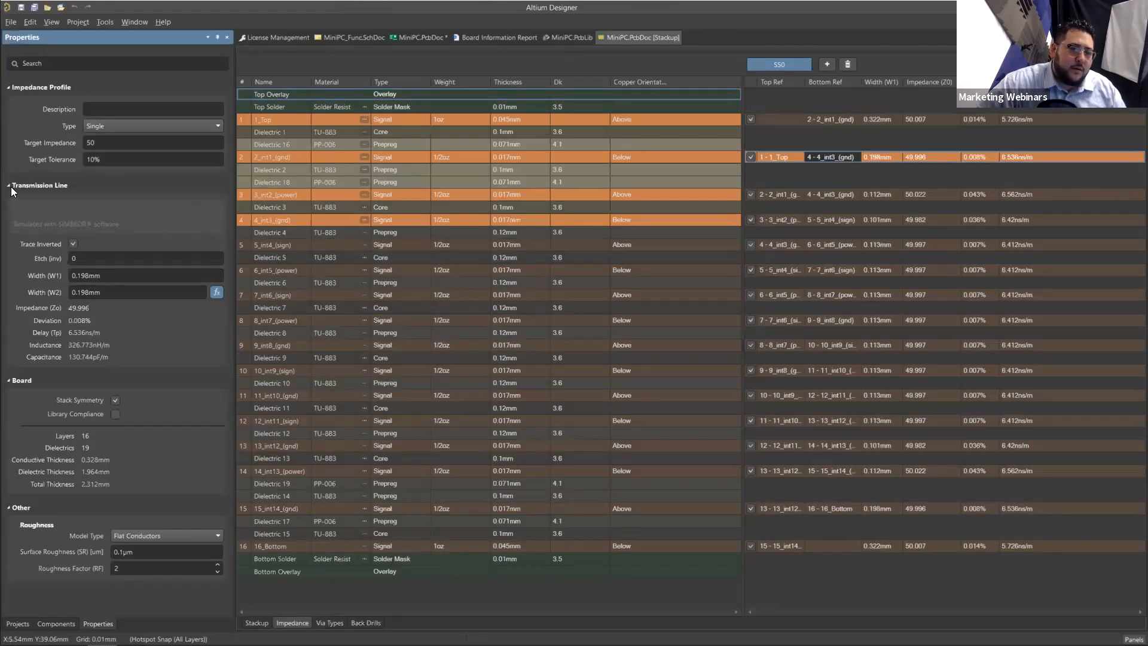
left_click(9, 186)
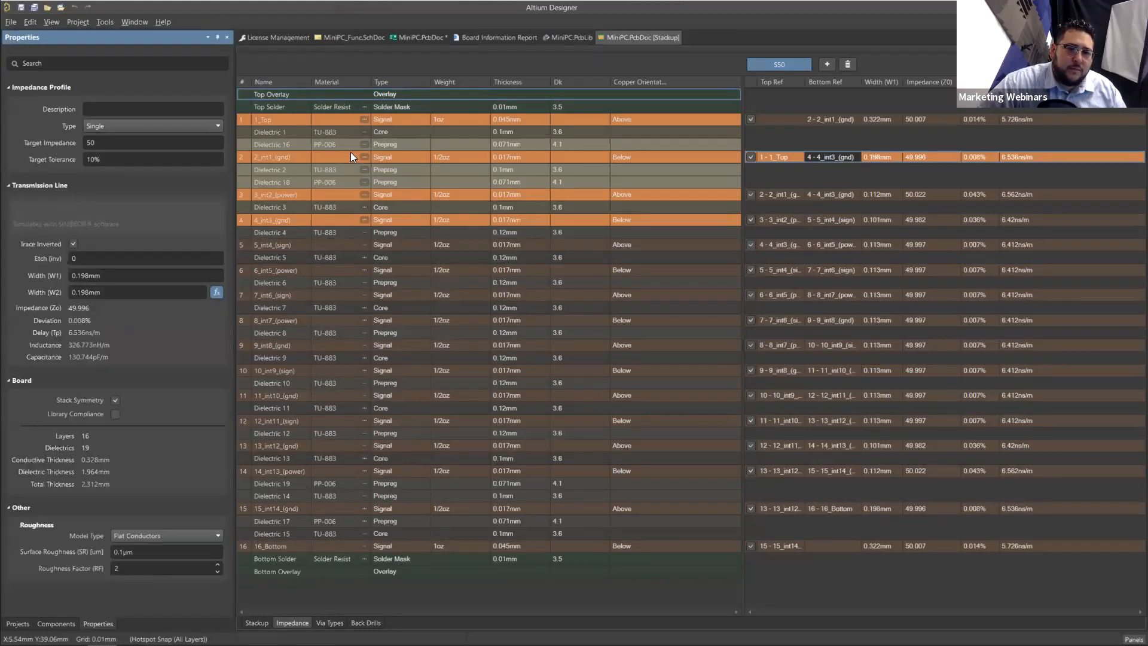
left_click(333, 117)
left_click(101, 222)
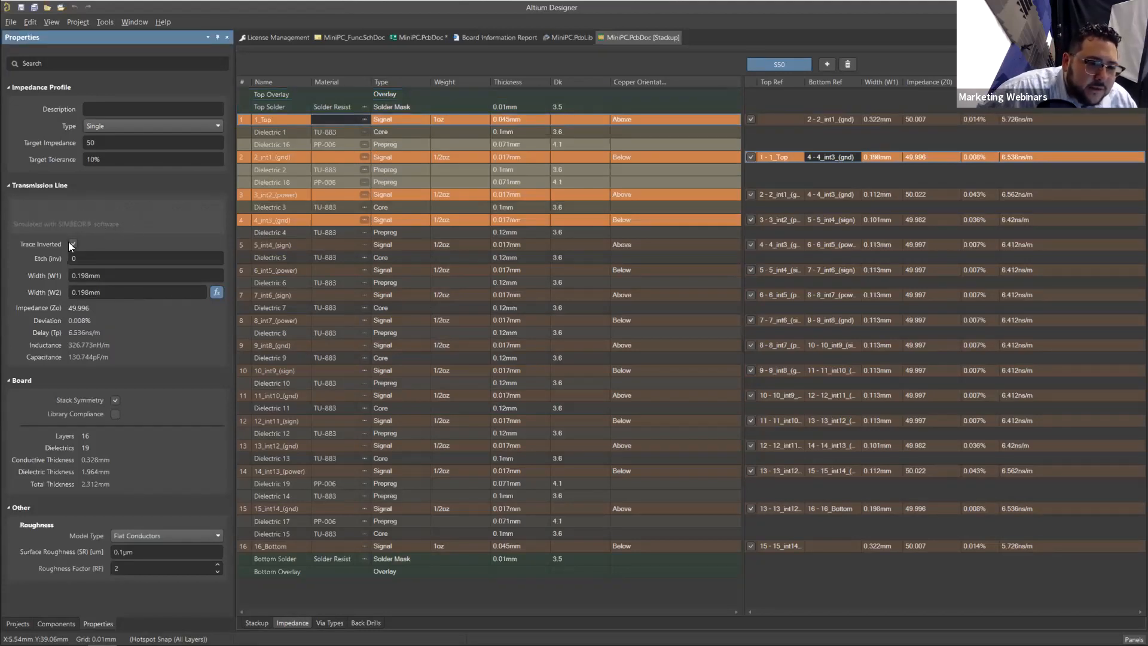
left_click(444, 133)
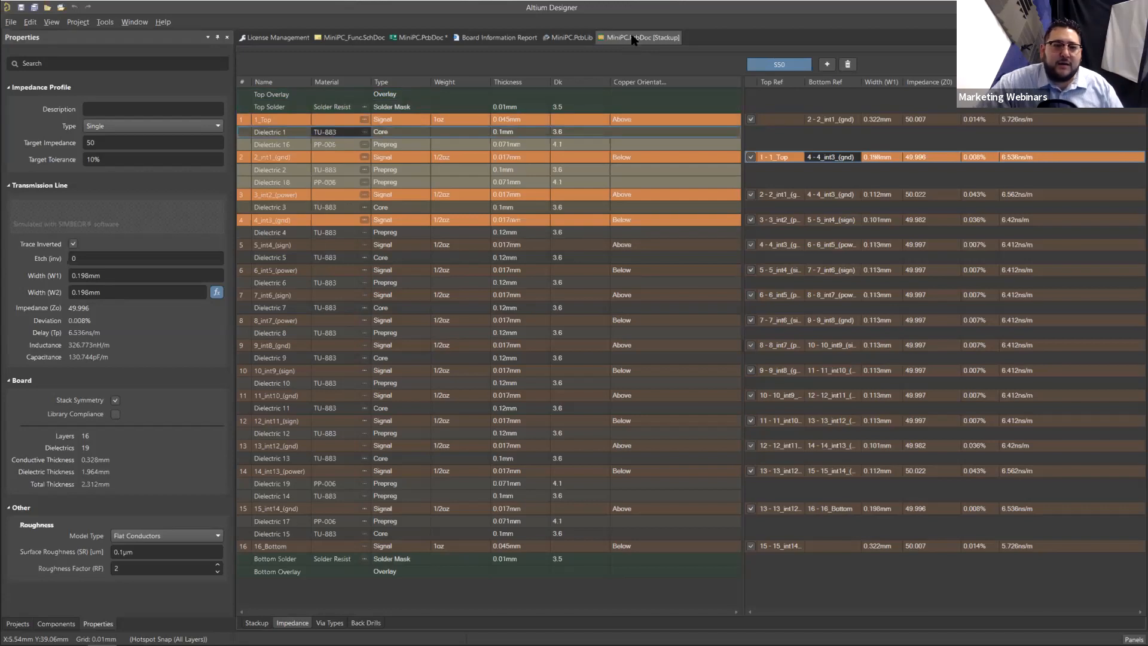
Step: Reopen the layer stackup from the PCB, update it with the PCB changes, and compare the S50 entries of 3_int2_(power) and 2_int1_(gnd)
left_click(422, 37)
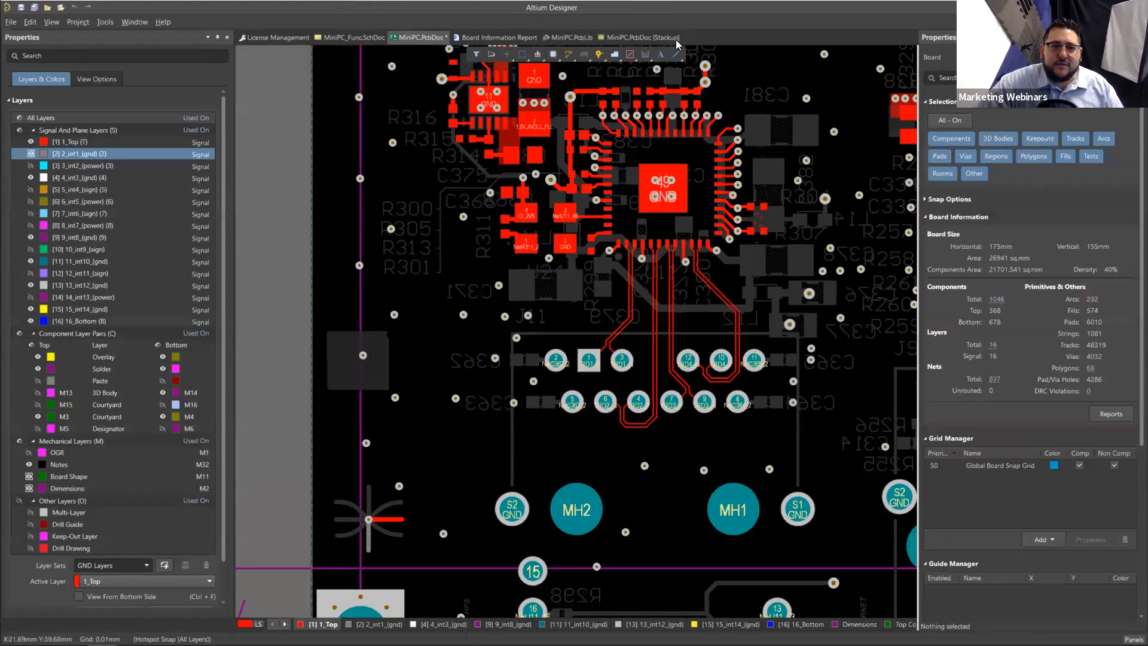
left_click(674, 38)
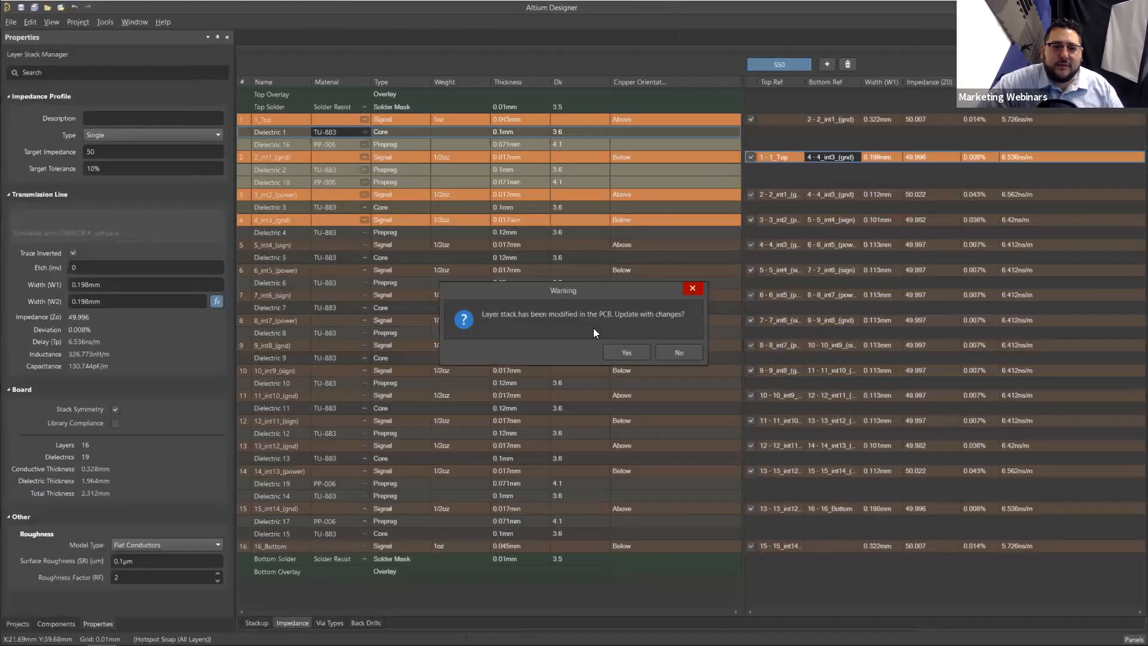
left_click(626, 353)
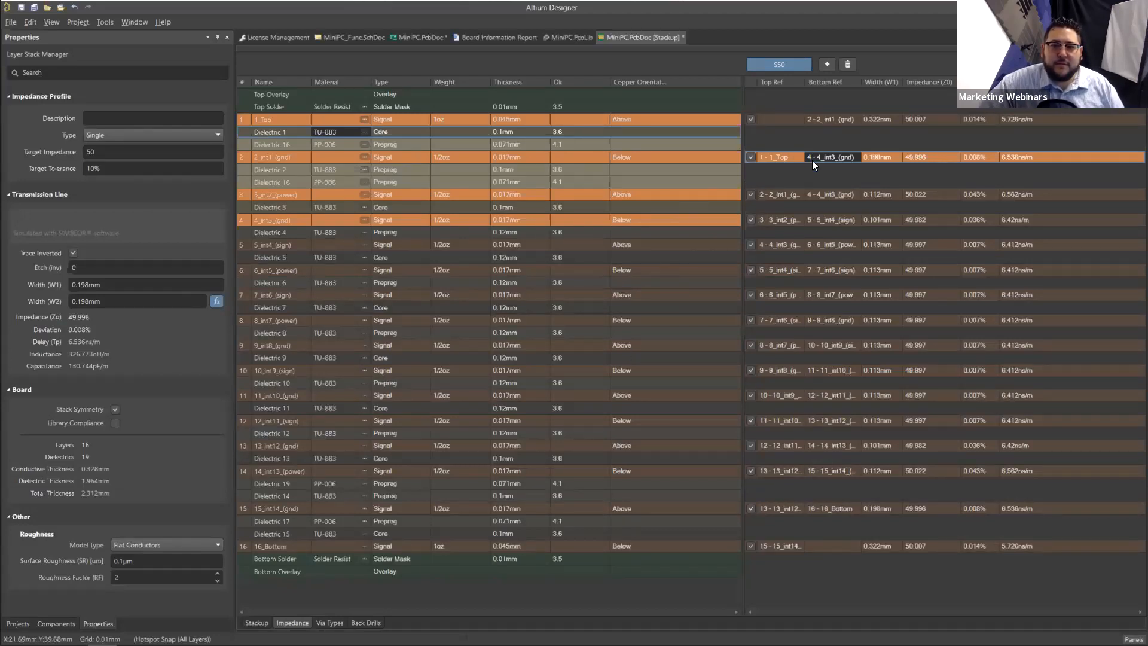
left_click(791, 196)
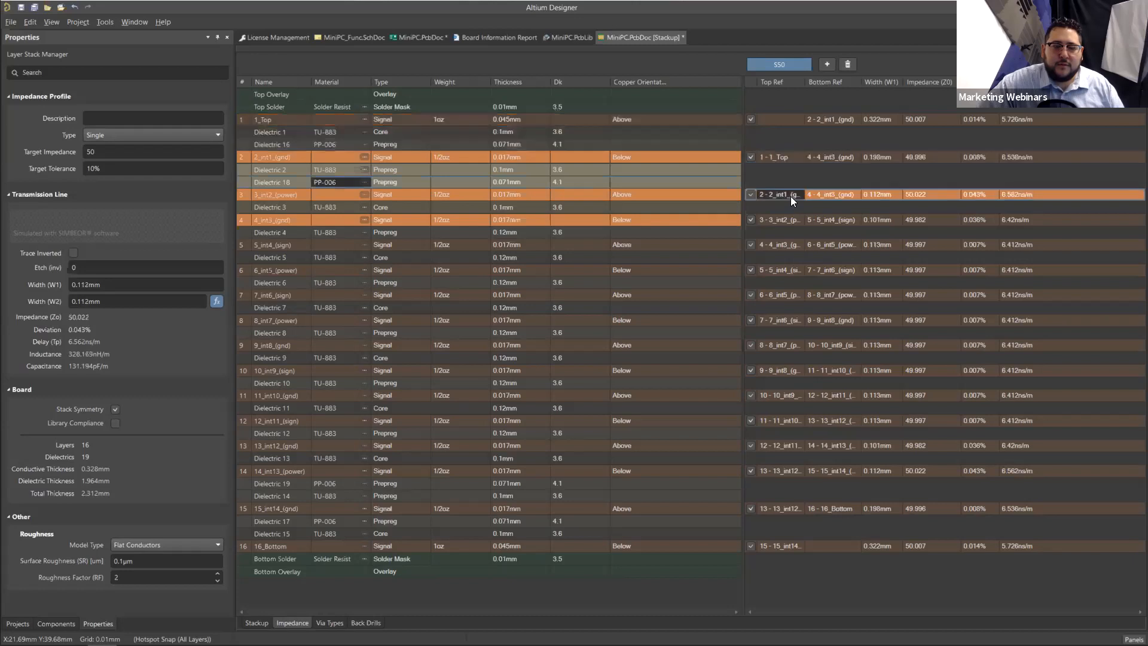
left_click(795, 160)
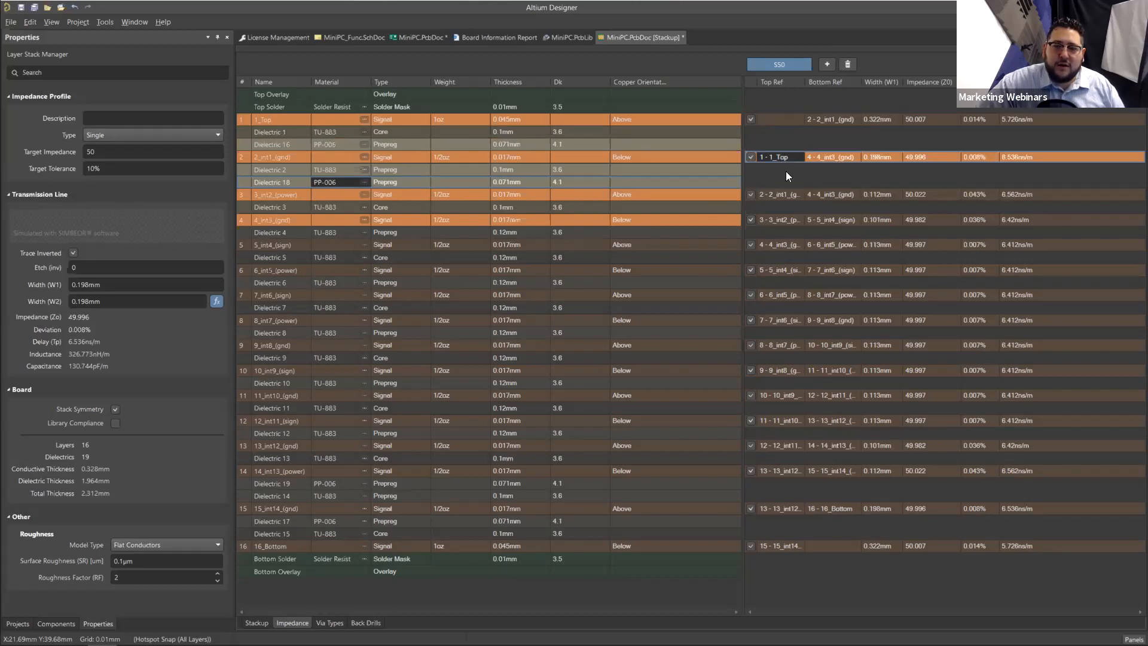
Step: Compare the S50 impedance entries and reference layers of 4_int3_(gnd) and 1_Top
left_click(777, 223)
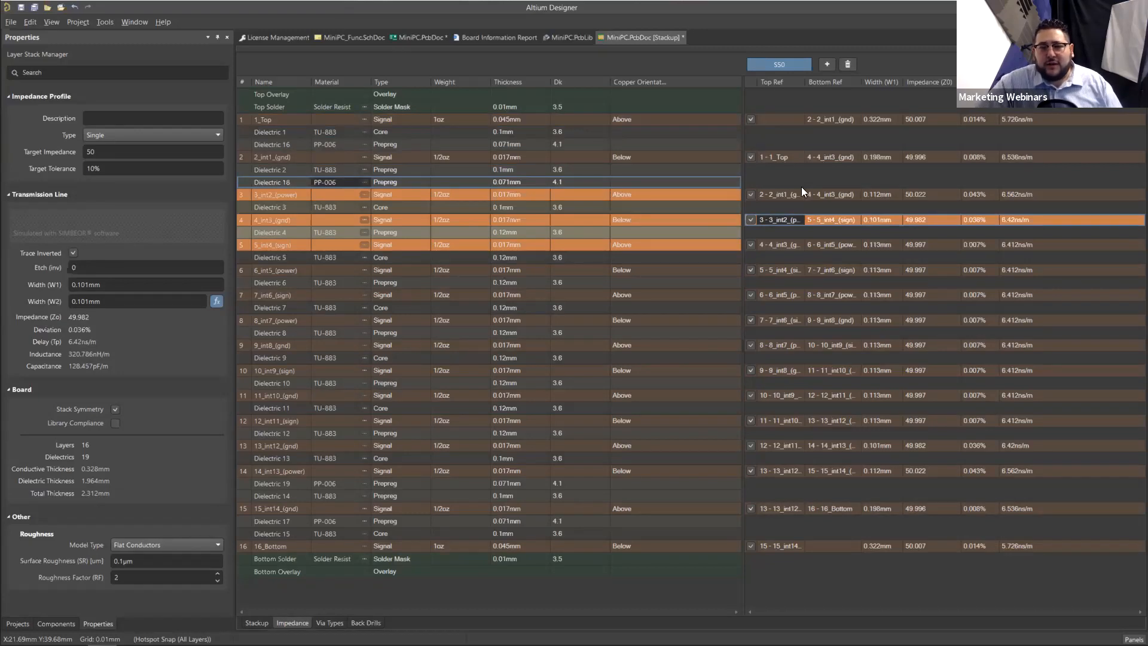
left_click(796, 122)
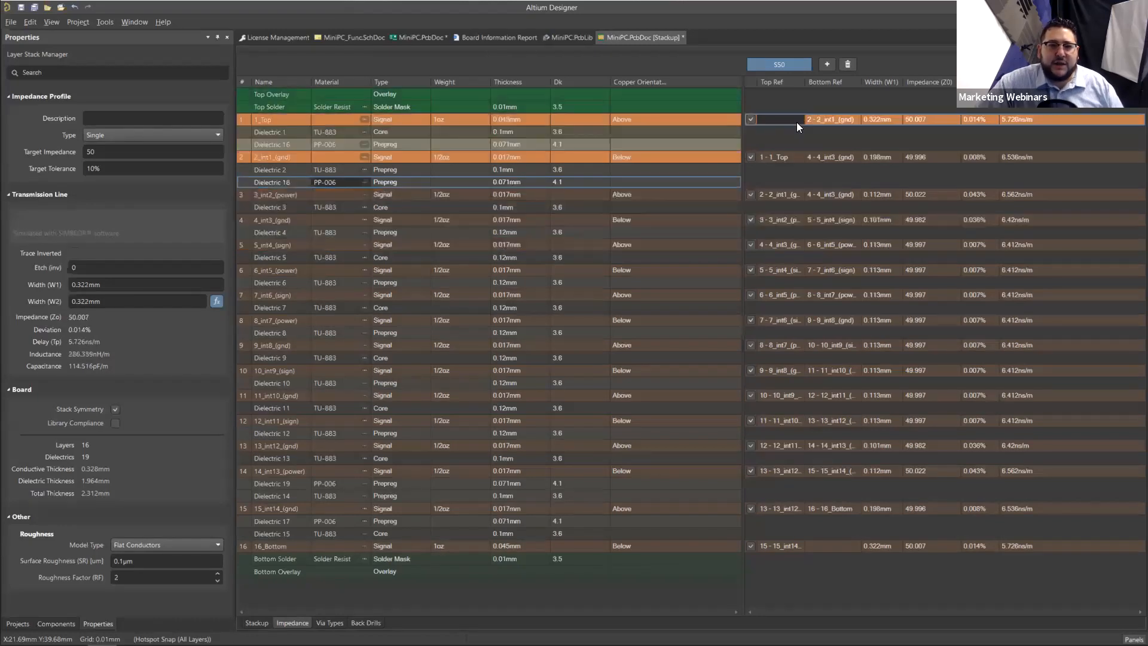
Step: Close the MiniPC layer stackup document and return to the MiniPC PCB layout
right_click(671, 39)
left_click(702, 44)
left_click(589, 350)
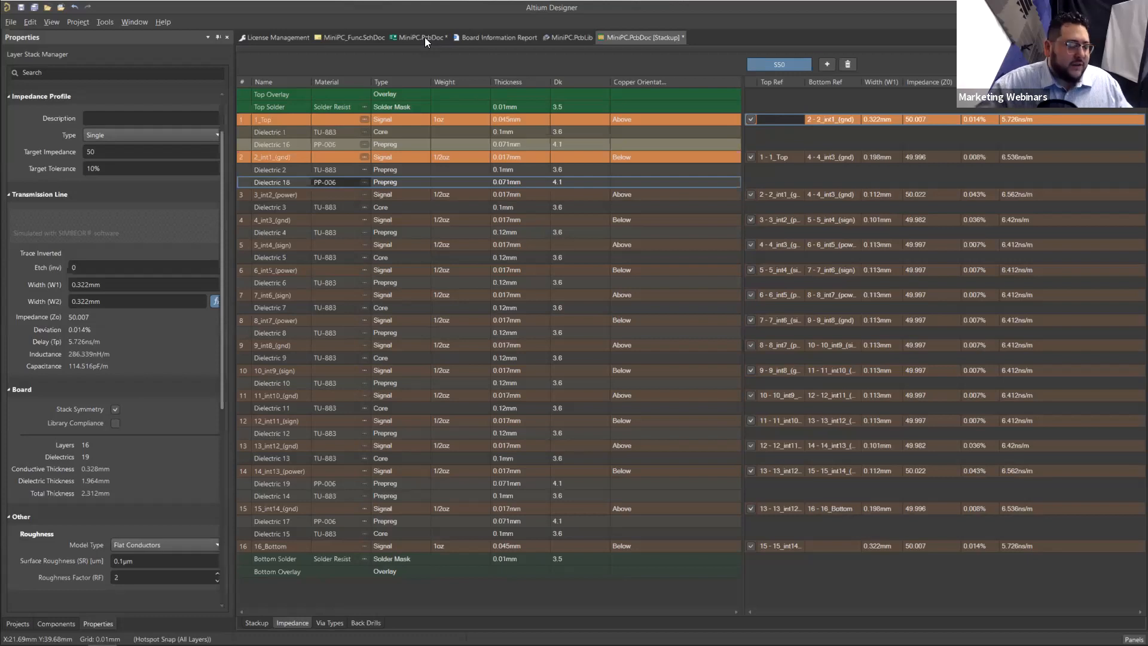
left_click(424, 37)
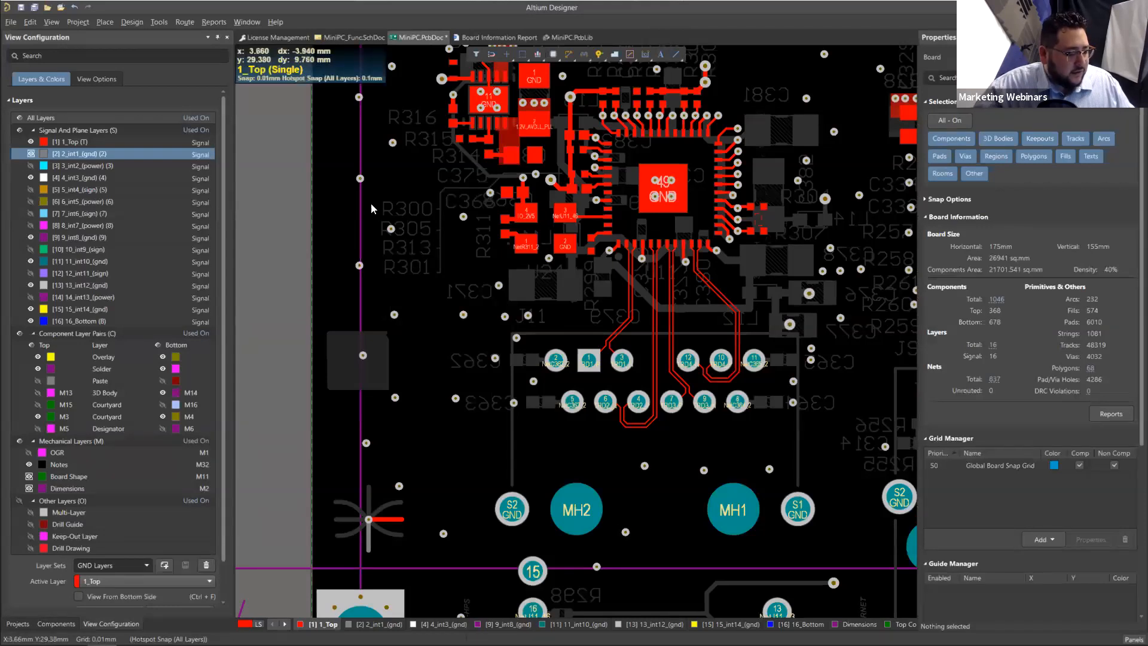
right_click(370, 207)
key("Escape")
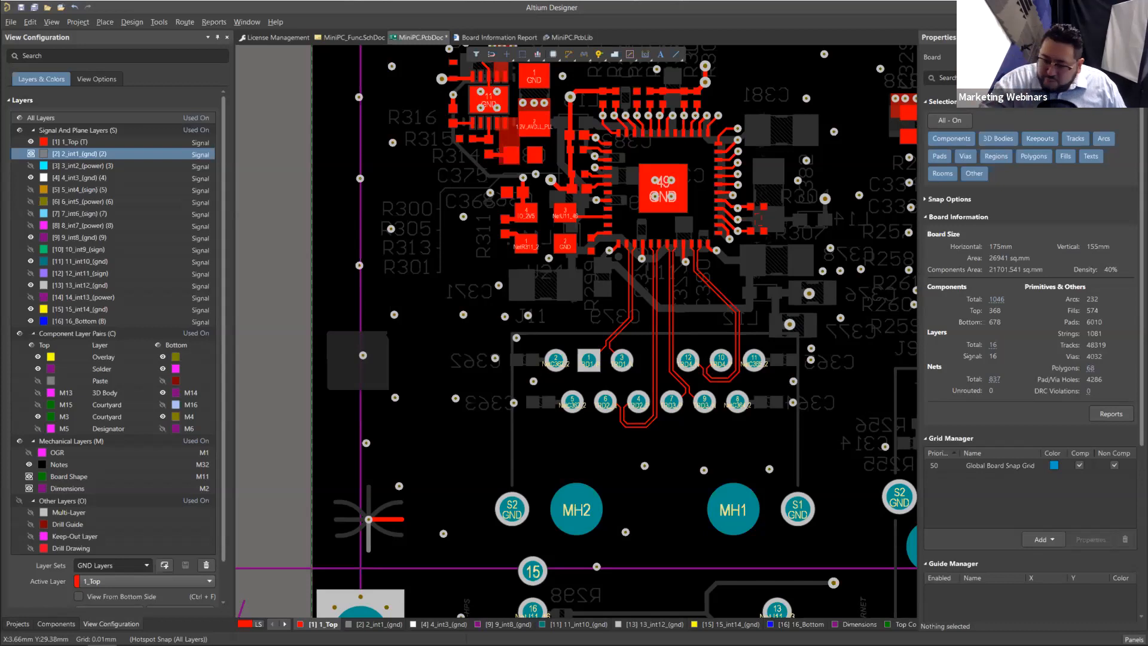
Step: Reopen the MiniPC layer stackup from the PCB and examine the S50 transmission line properties of 1_Top
key("d")
key("k")
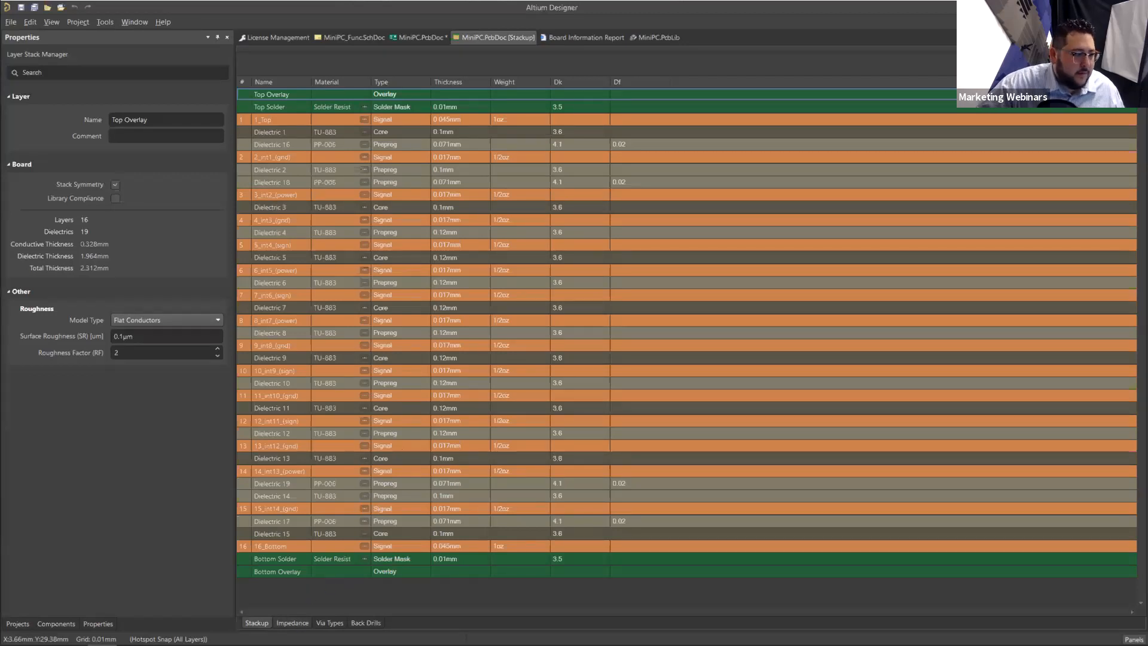
left_click(292, 623)
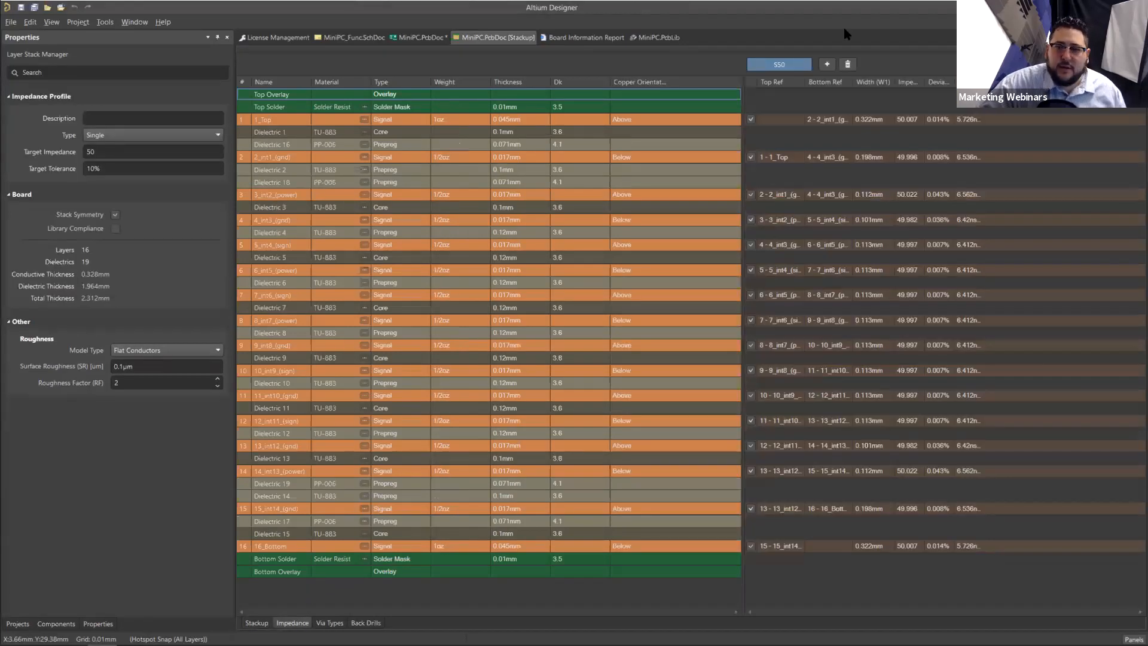
left_click(789, 120)
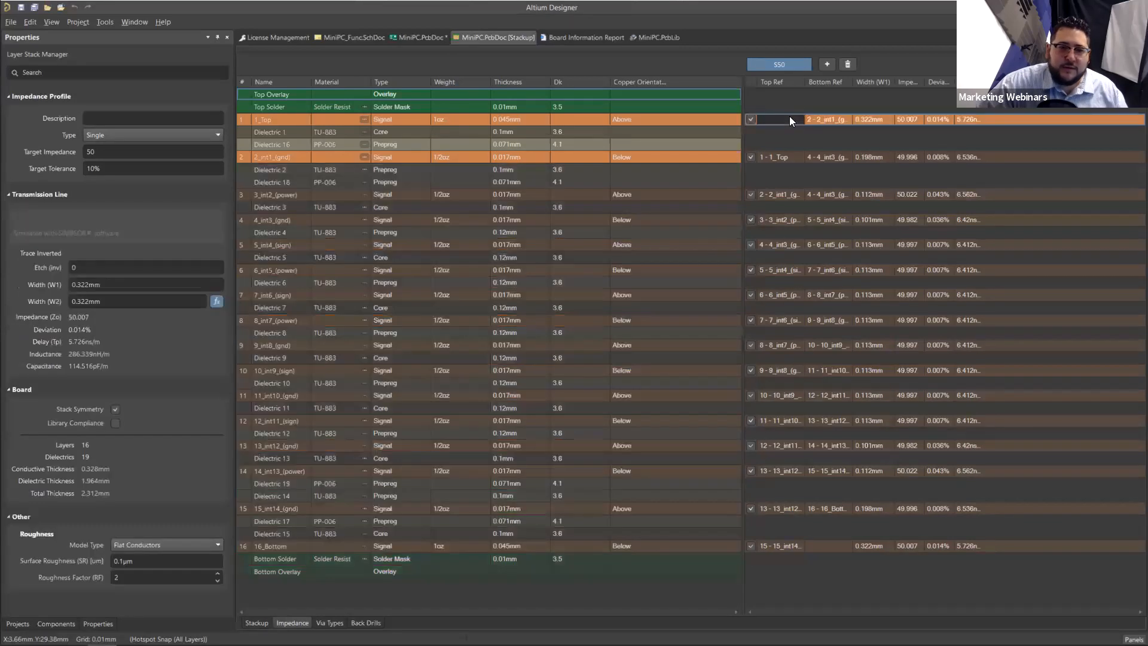
left_click(118, 225)
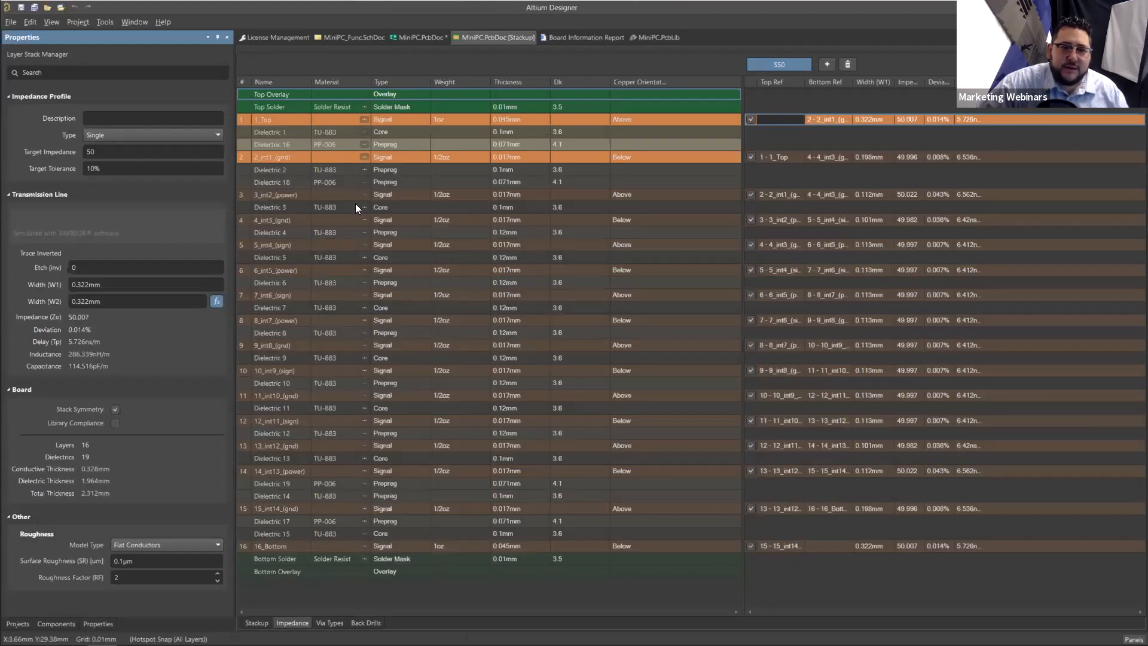
Step: Examine the bottom reference of 1_Top and the Dielectric 2 layer, and compare the S50 entries of 2_int1_(gnd) and 3_int2_(power)
left_click(833, 118)
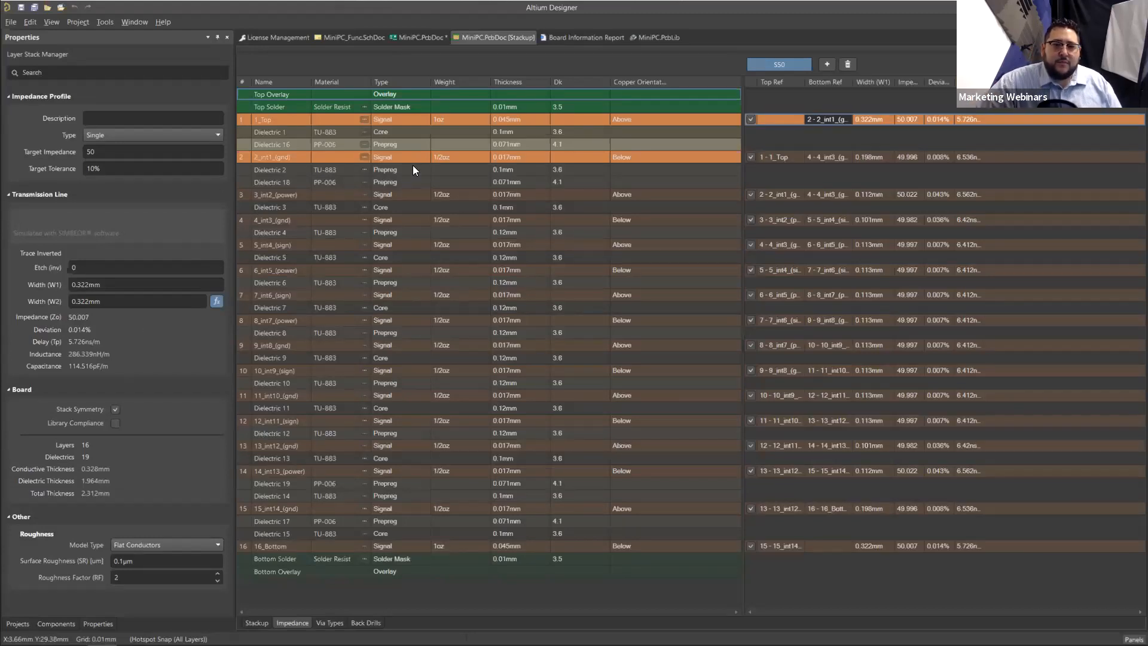
left_click(619, 172)
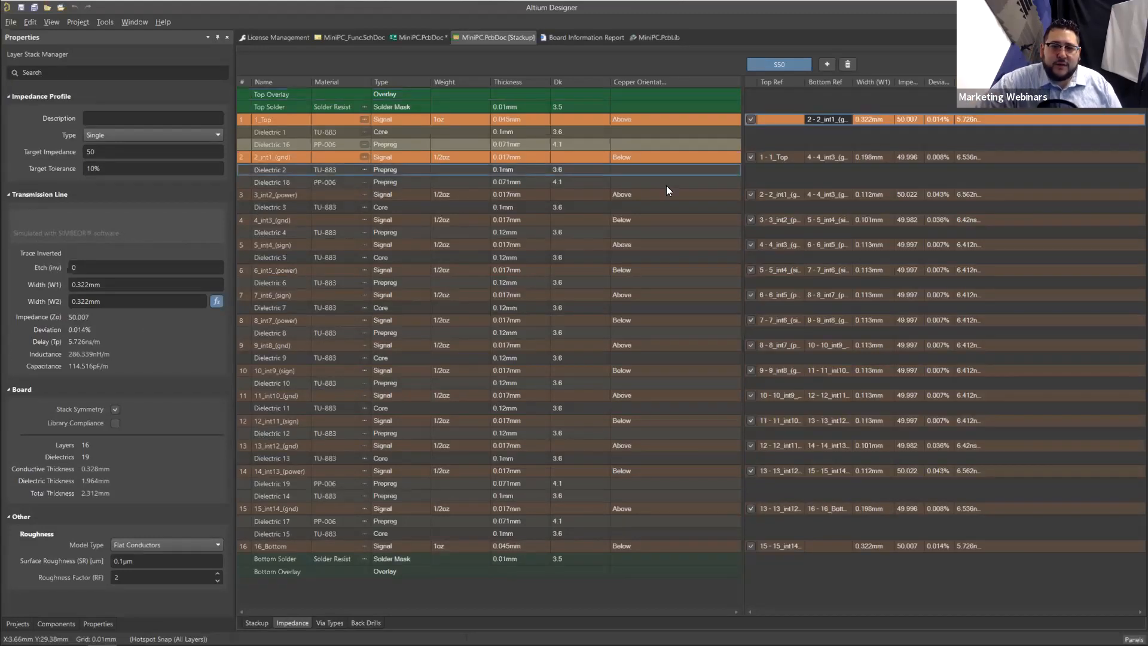
left_click(790, 157)
left_click(788, 194)
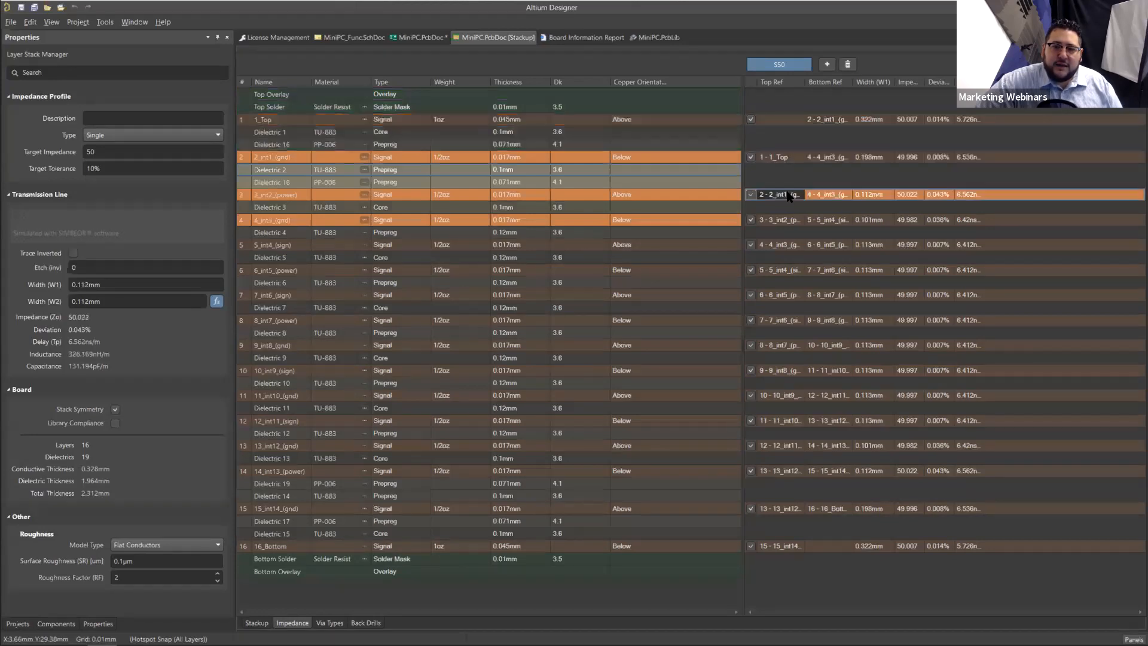